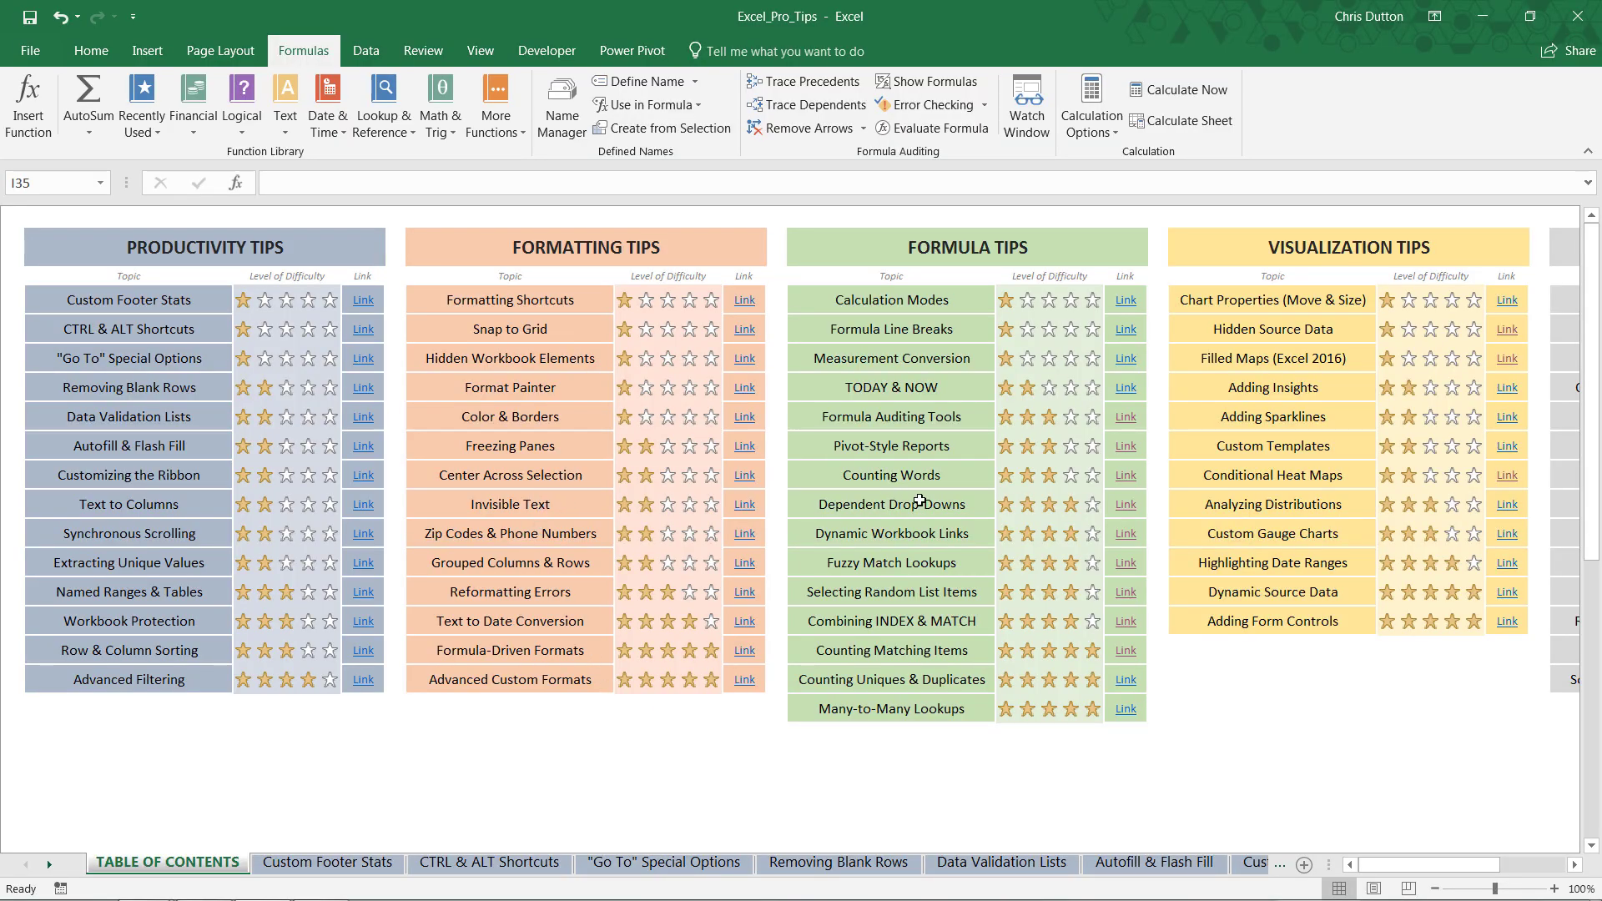
Go to the Counting Matching Items sheet from the table of contents and scroll through both product lists
click(869, 657)
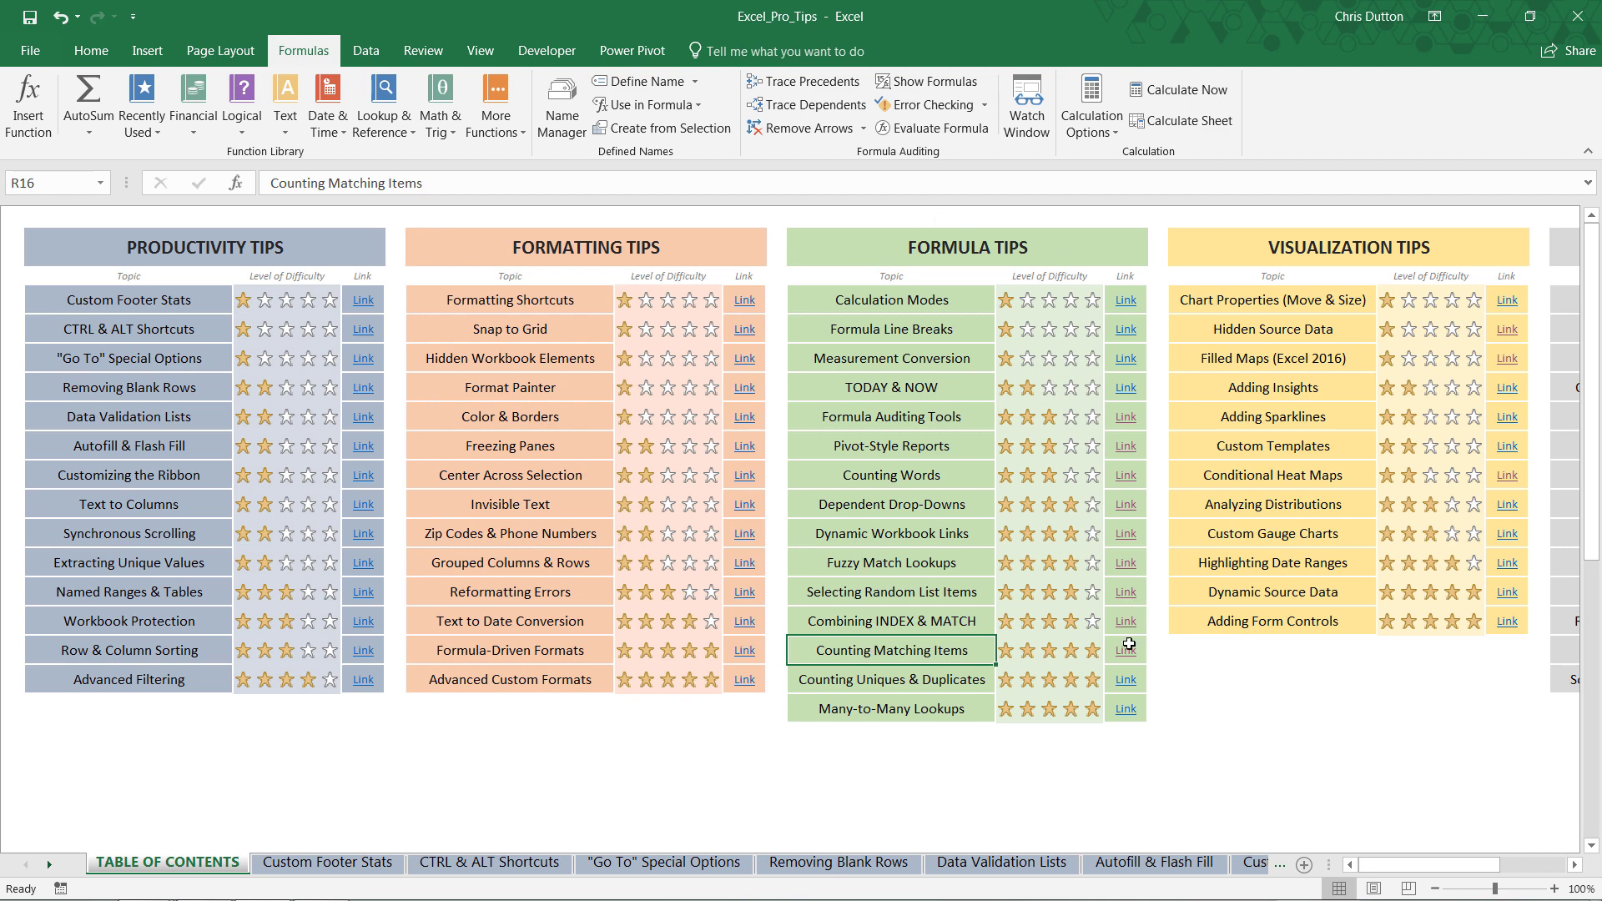
click(1125, 652)
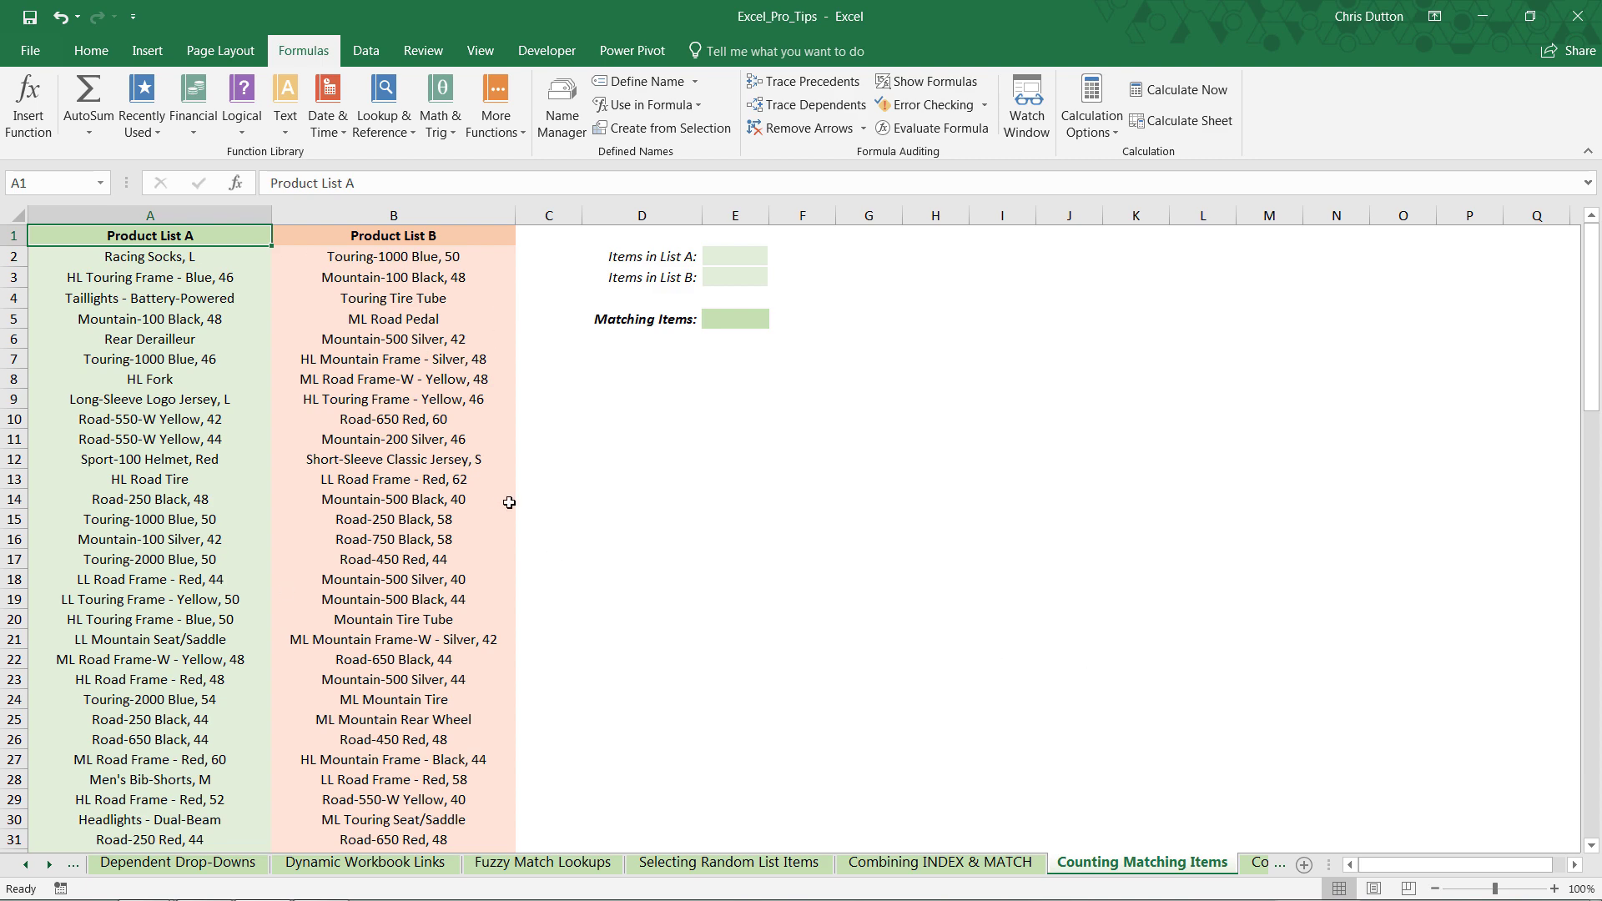
scroll(421, 520, down, 14)
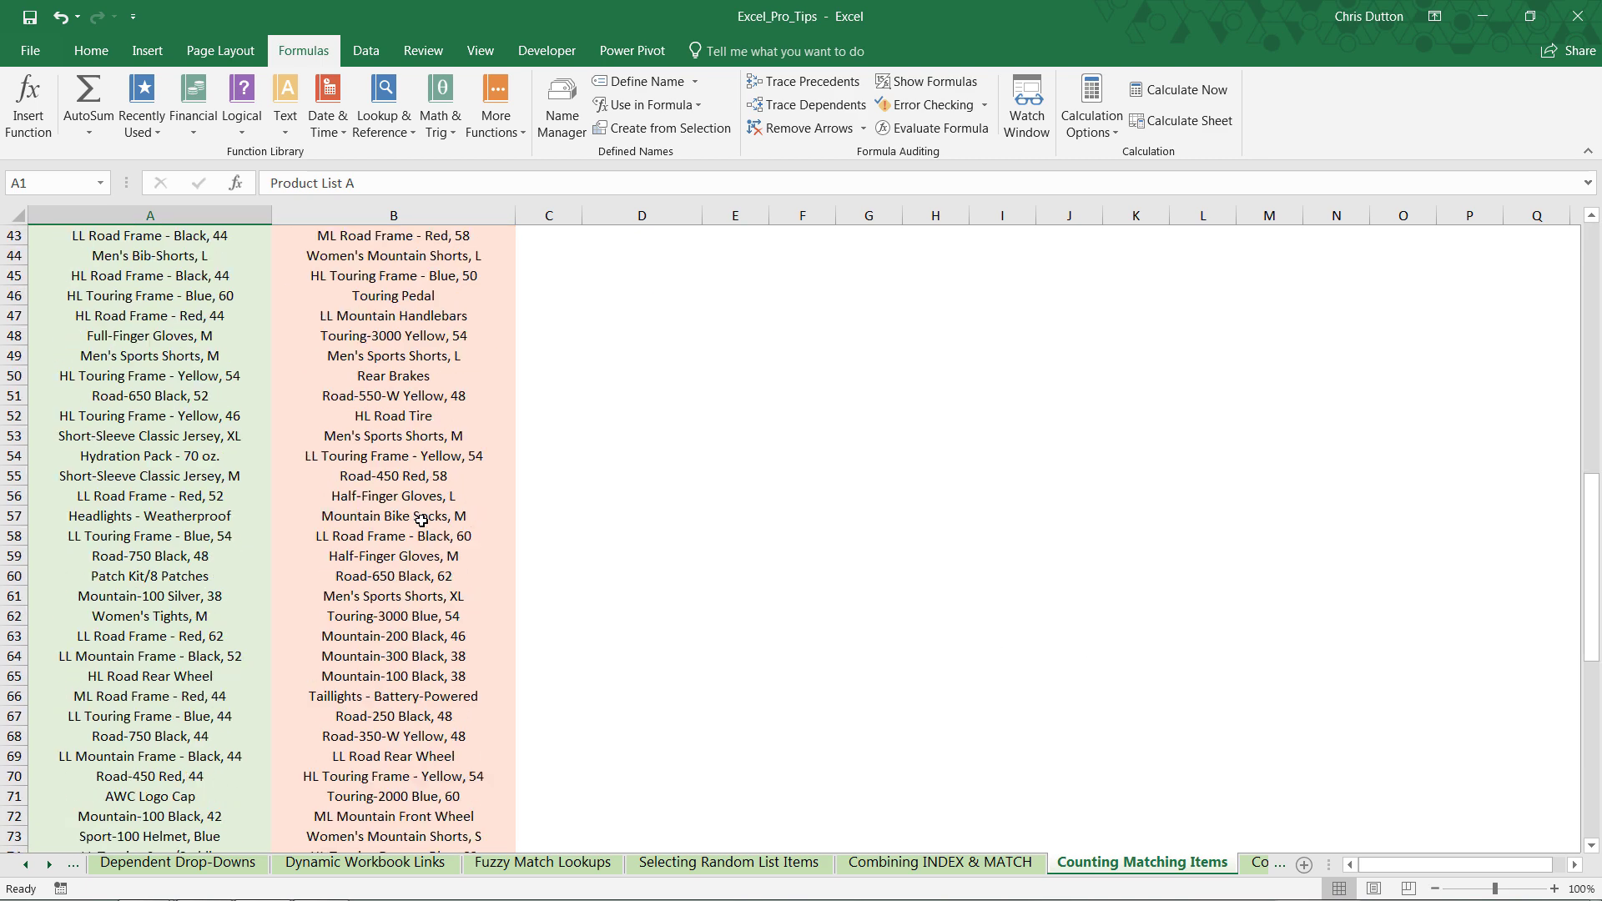
scroll(421, 520, down, 13)
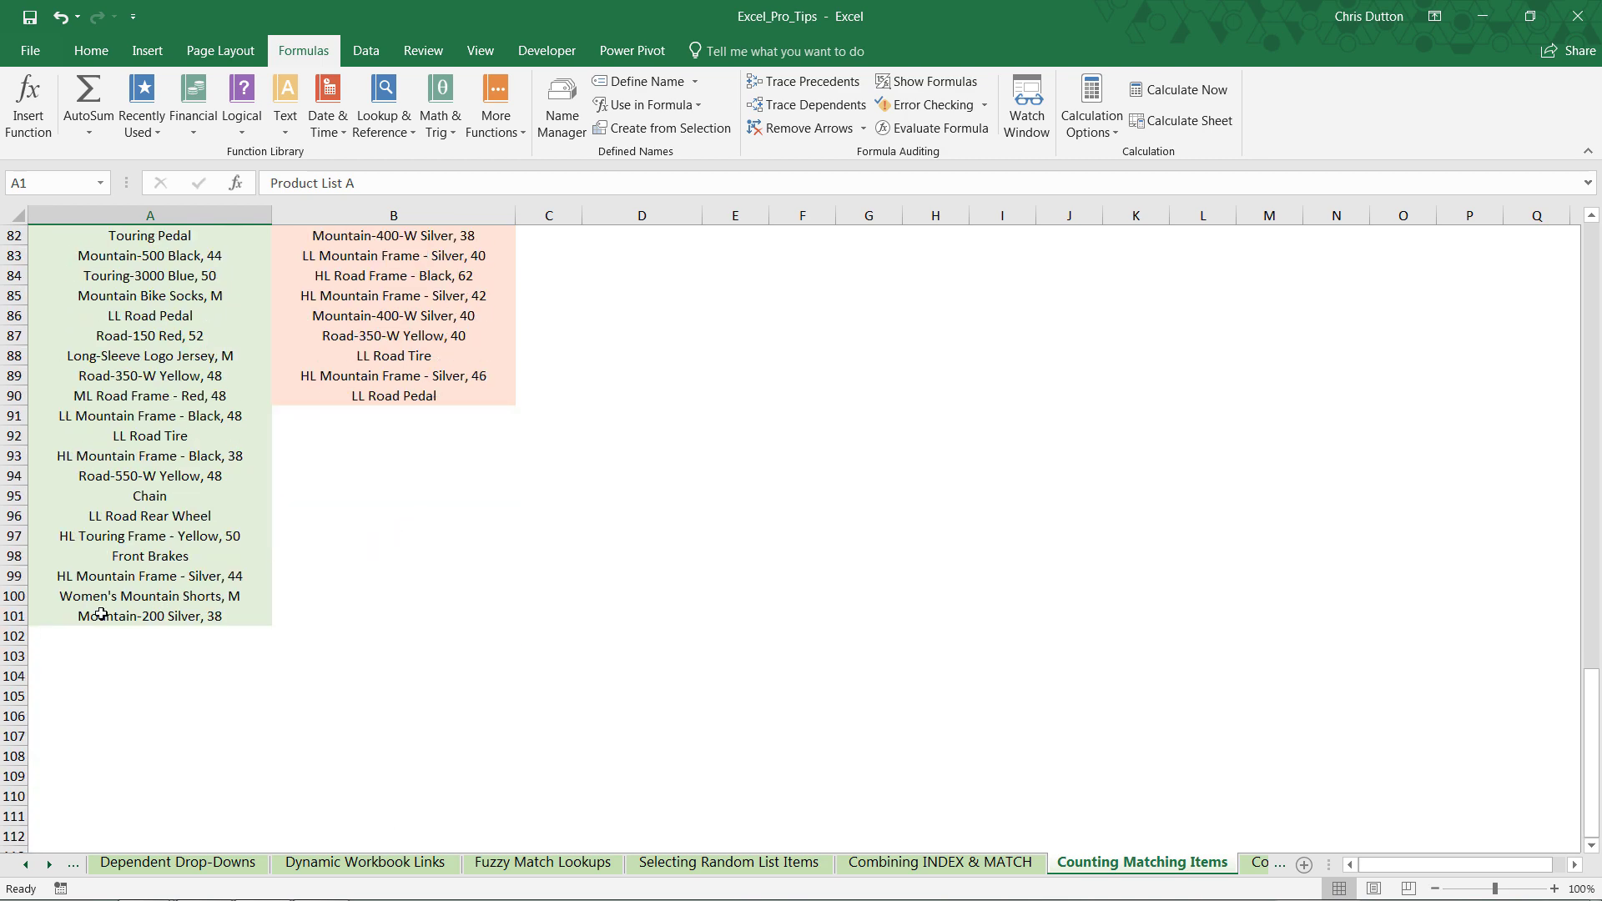
scroll(571, 574, up, 5)
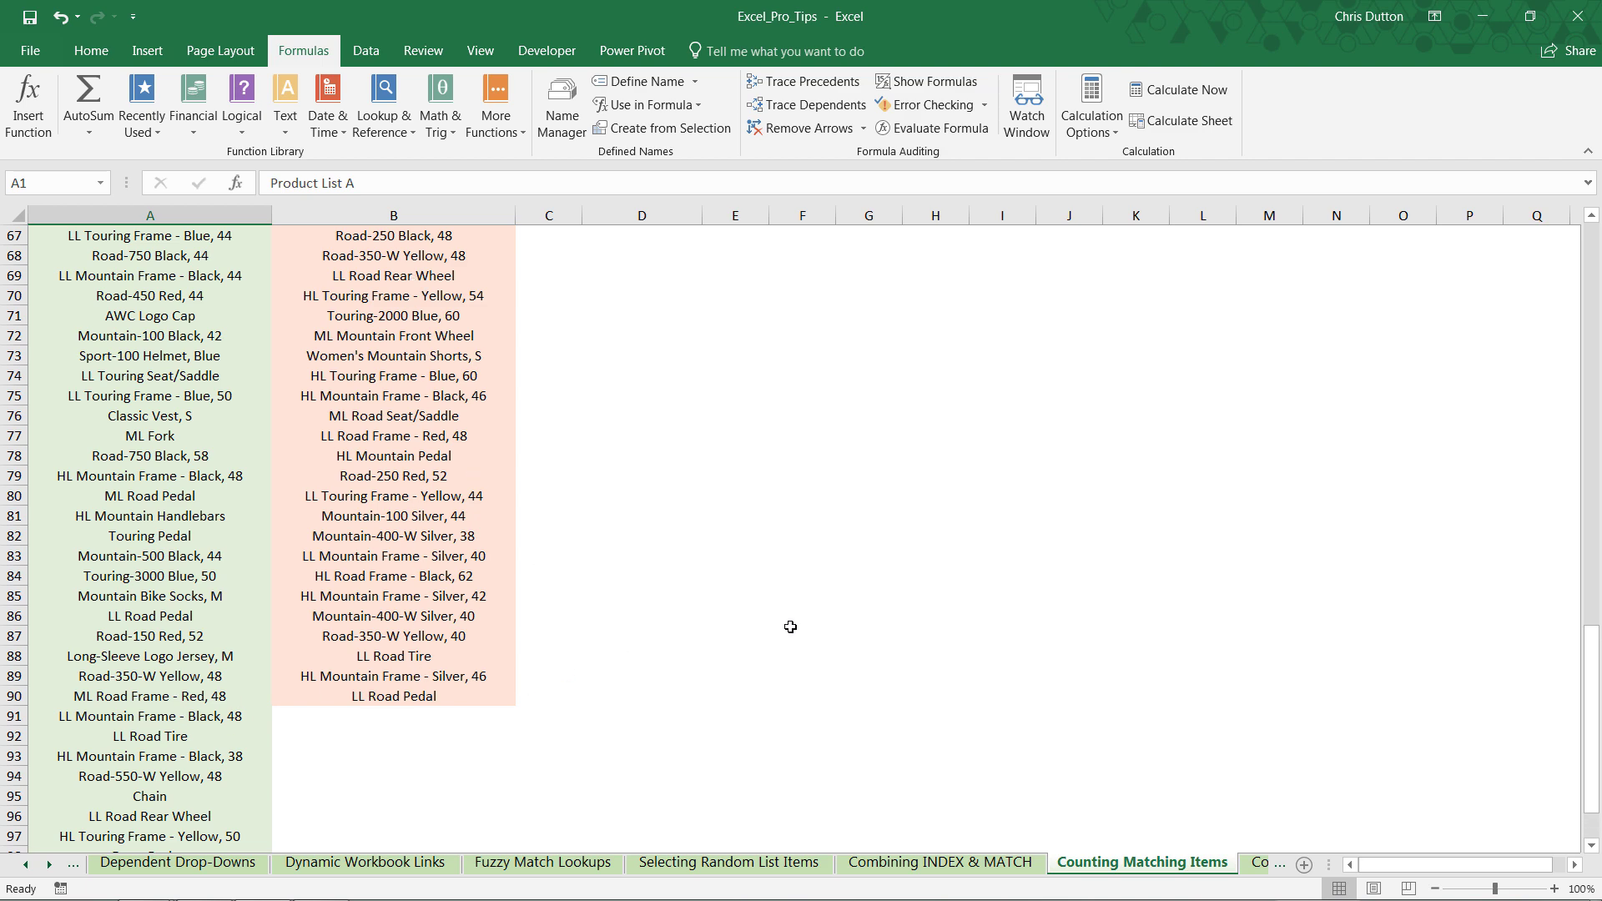
scroll(780, 628, up, 20)
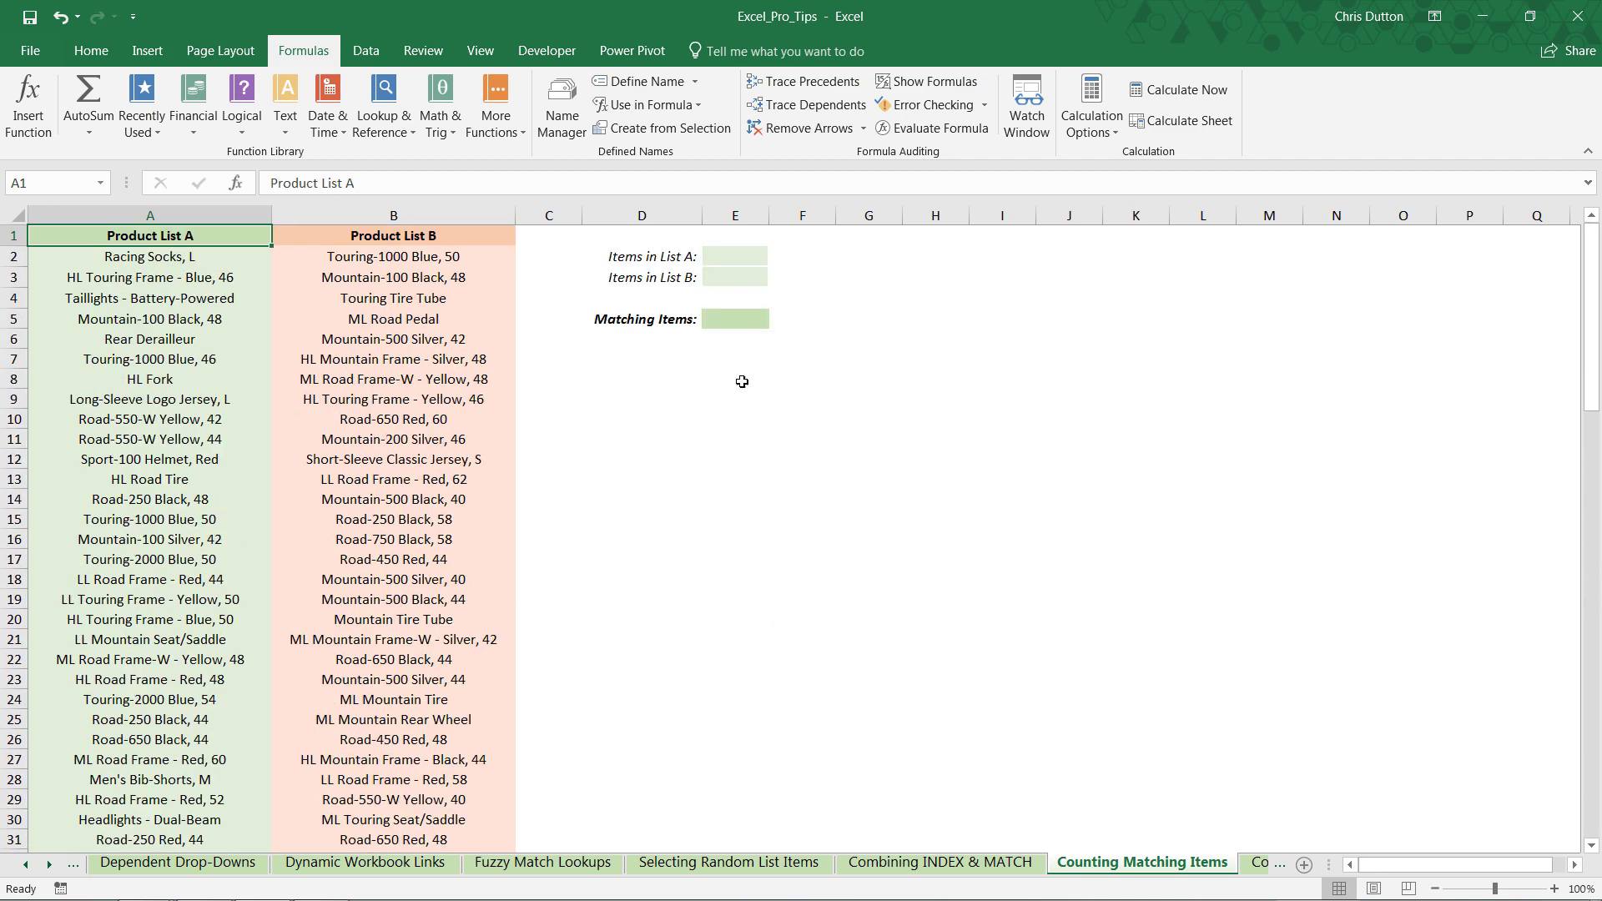
Enter =COUNTA(A:A) in E2 and =COUNTA(B:B) in E3, giving 100 and 89 items
click(715, 253)
text(=COUNT)
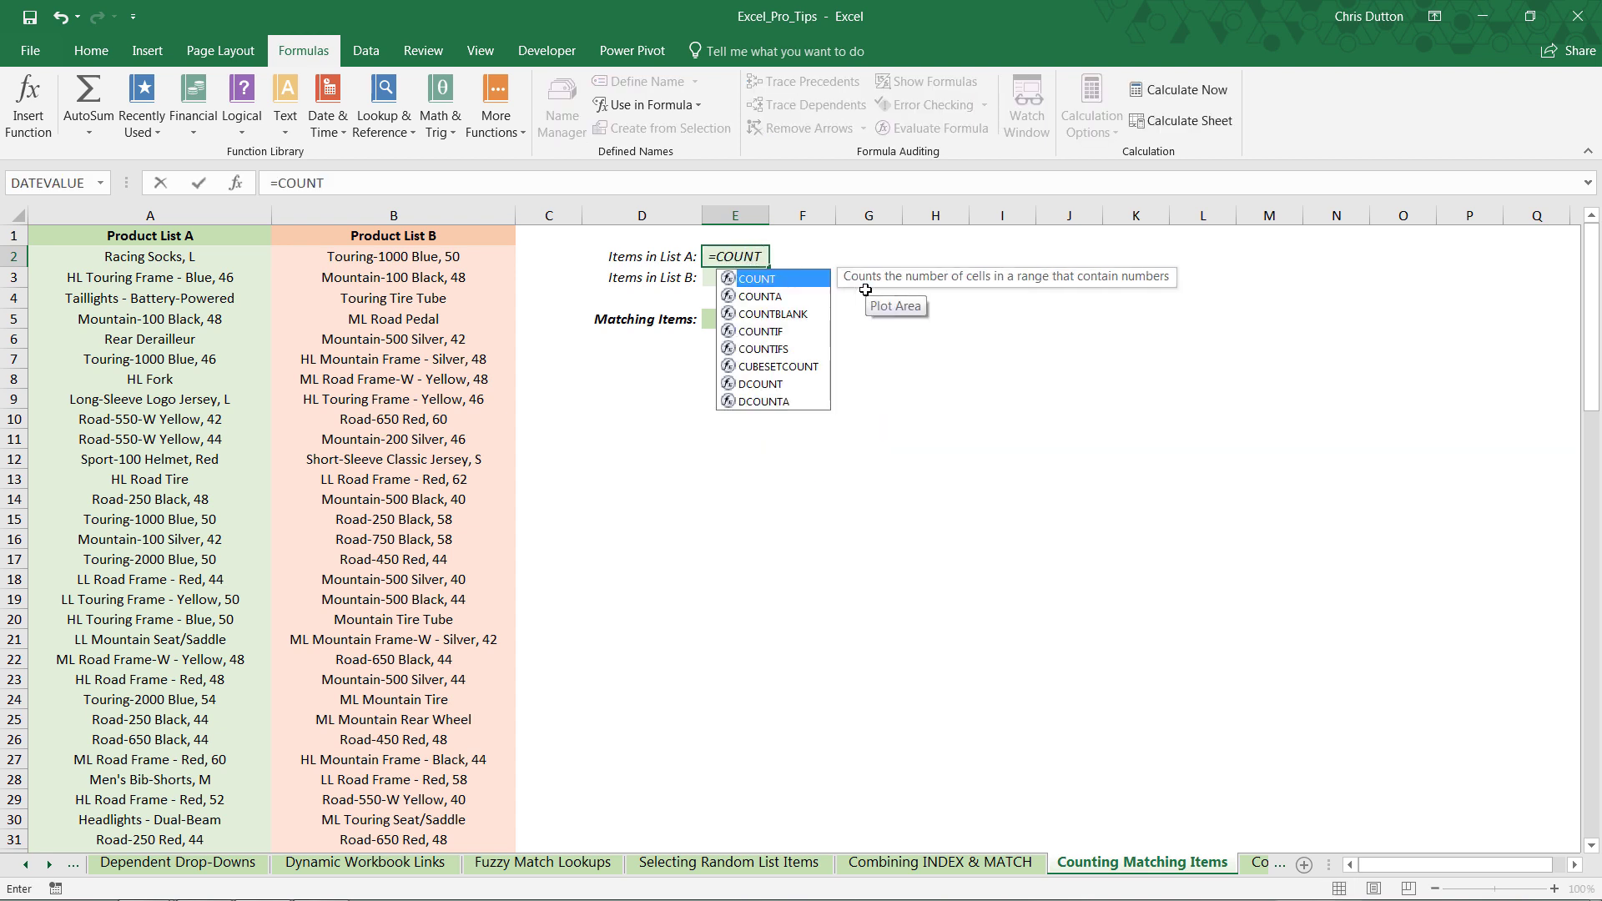
text(A()
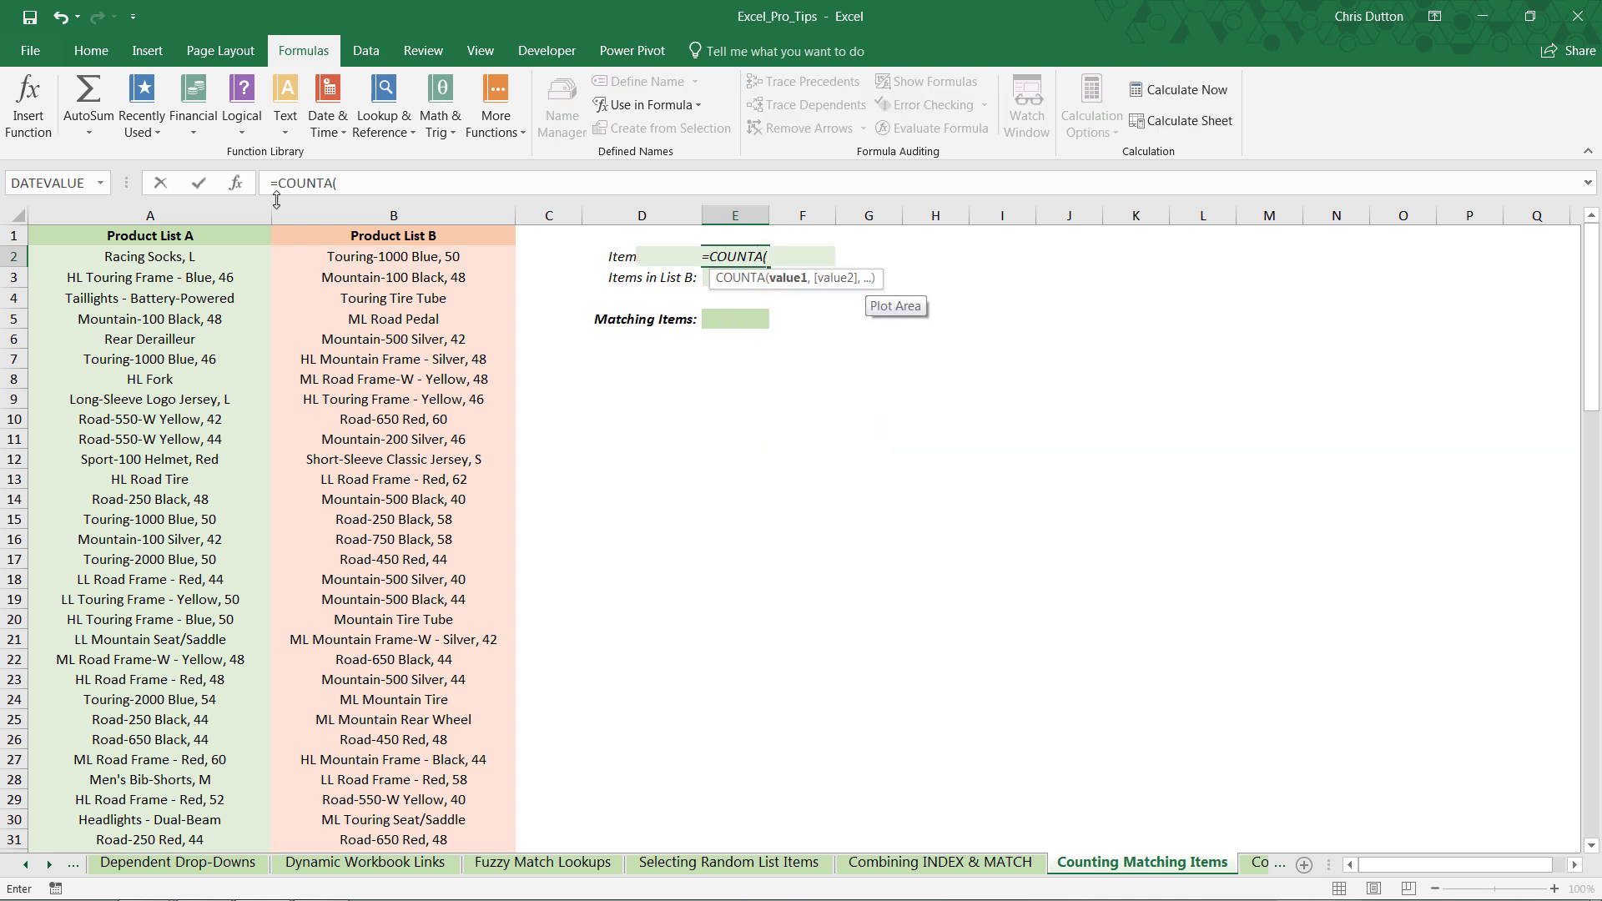
click(219, 210)
text()-1)
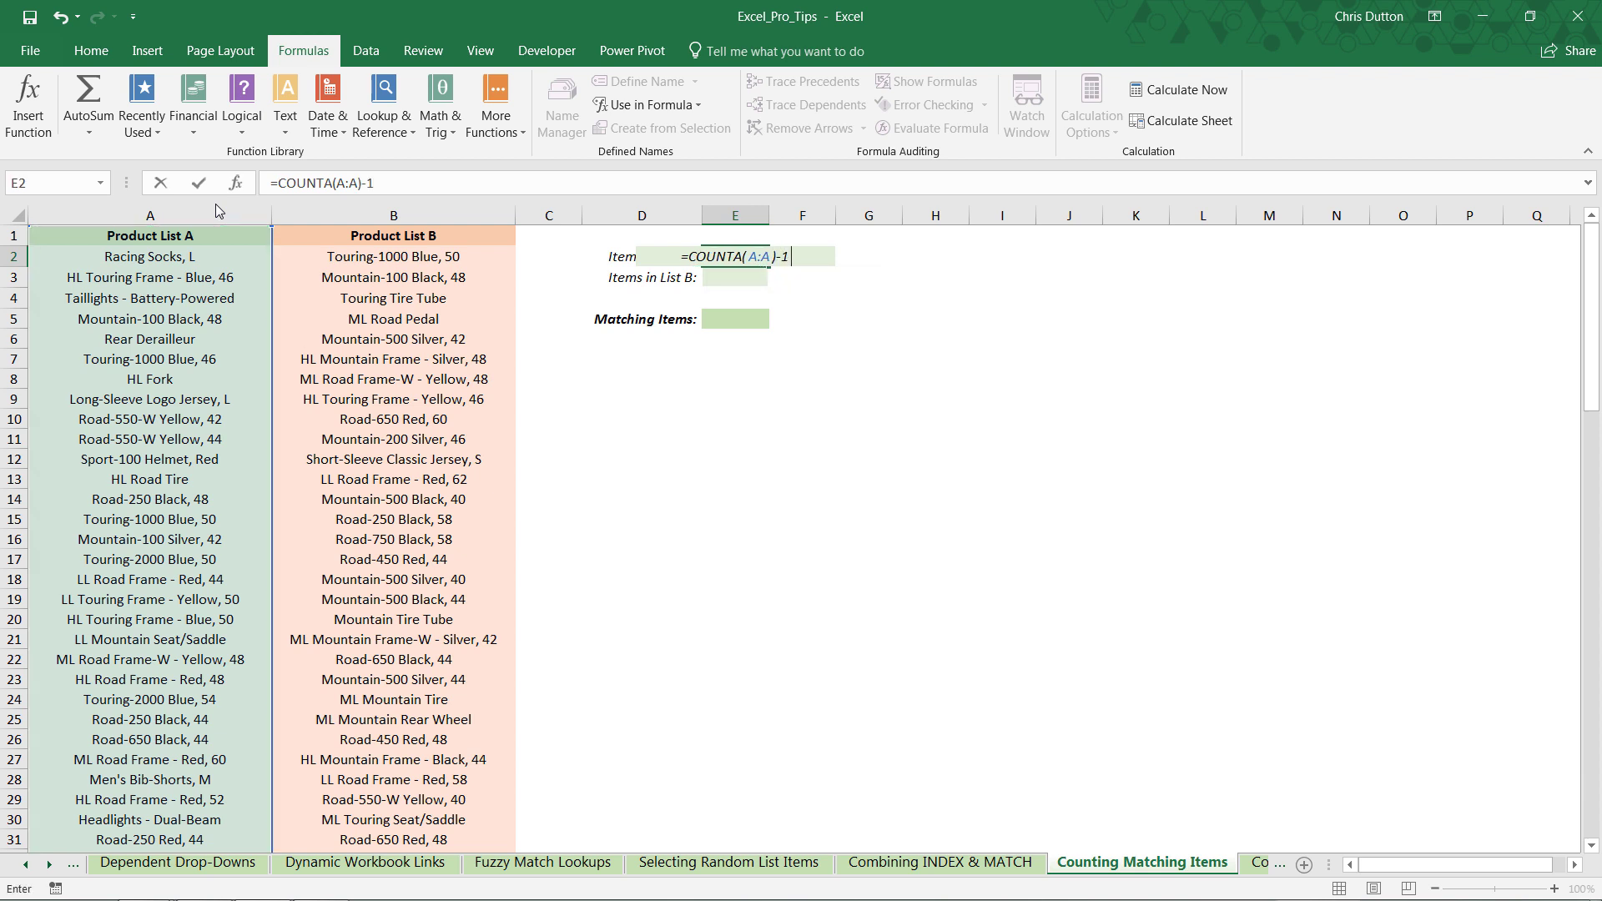
key(Return)
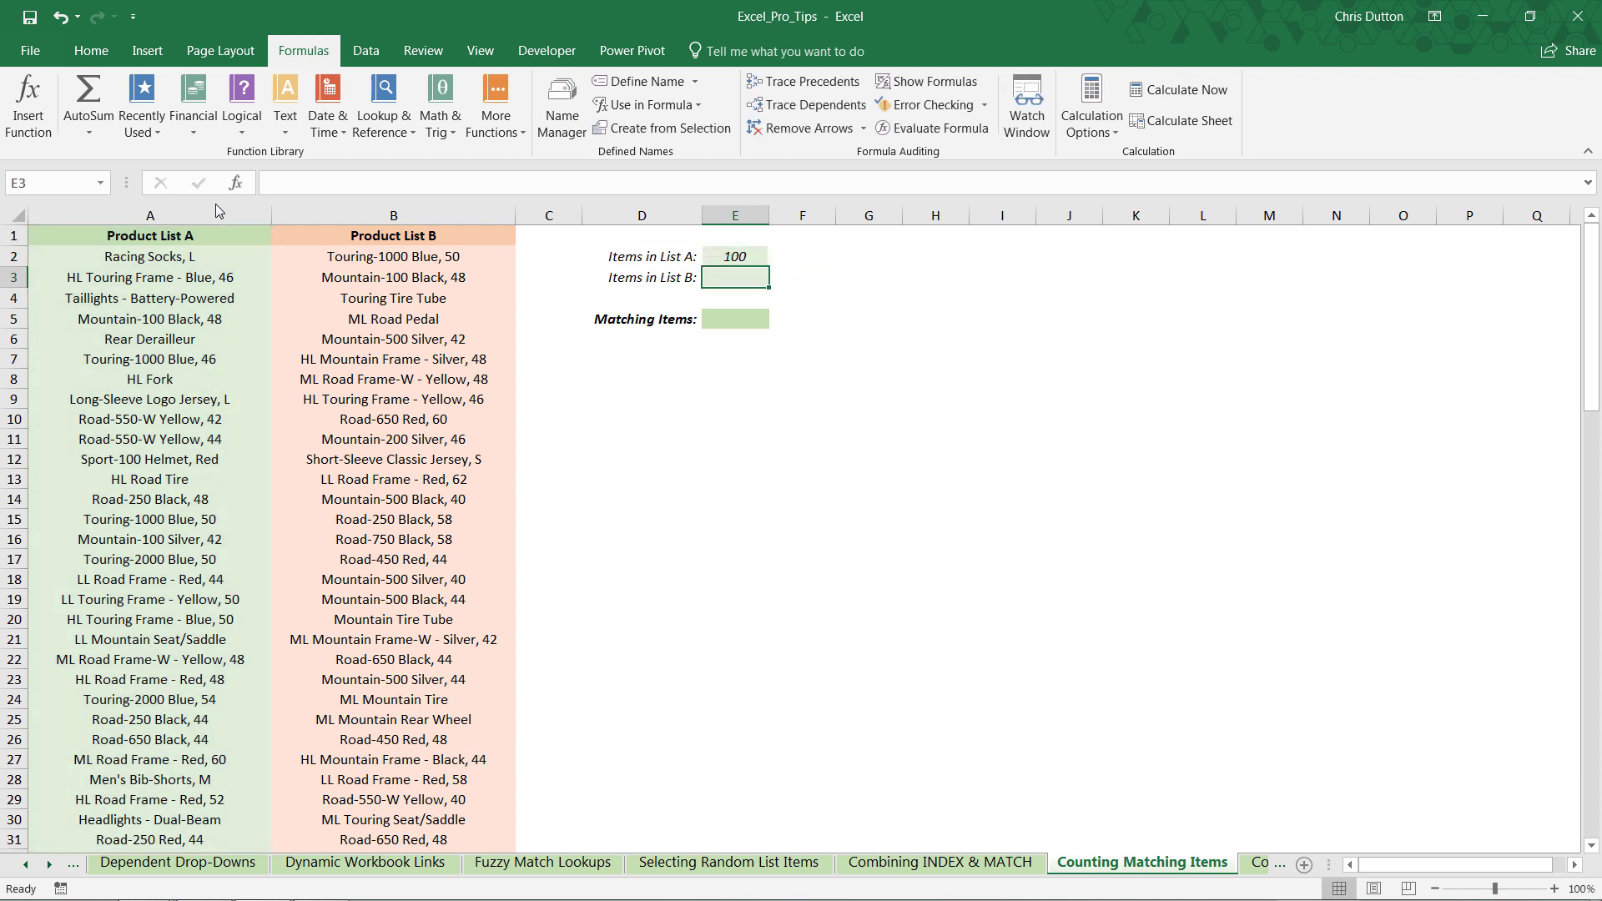
double_click(715, 283)
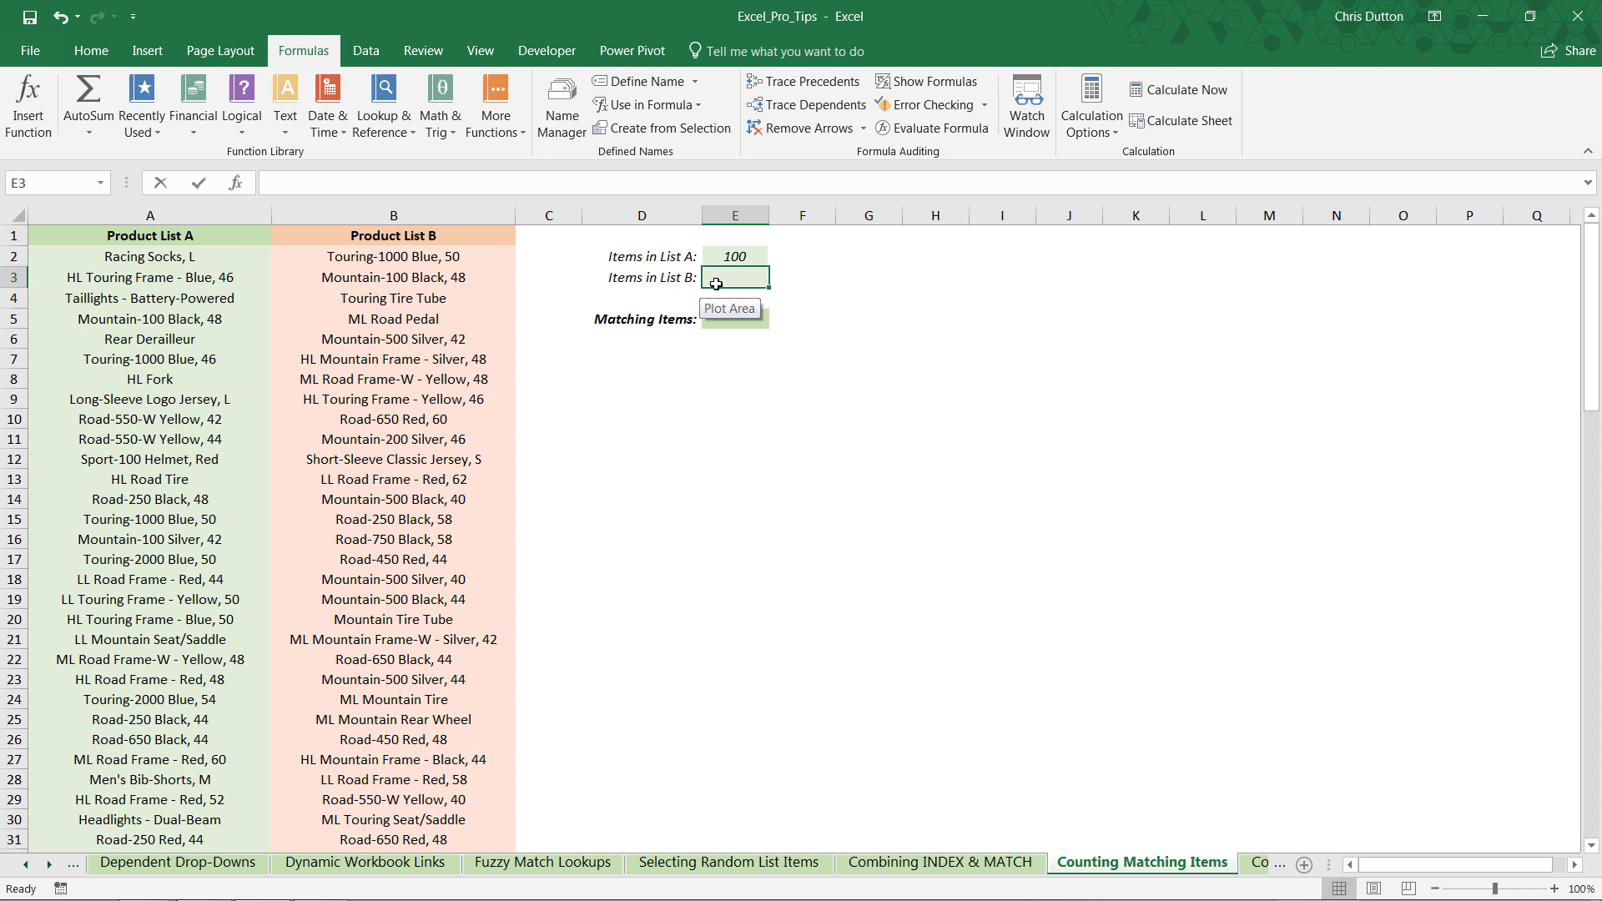
text(=COUNTA()
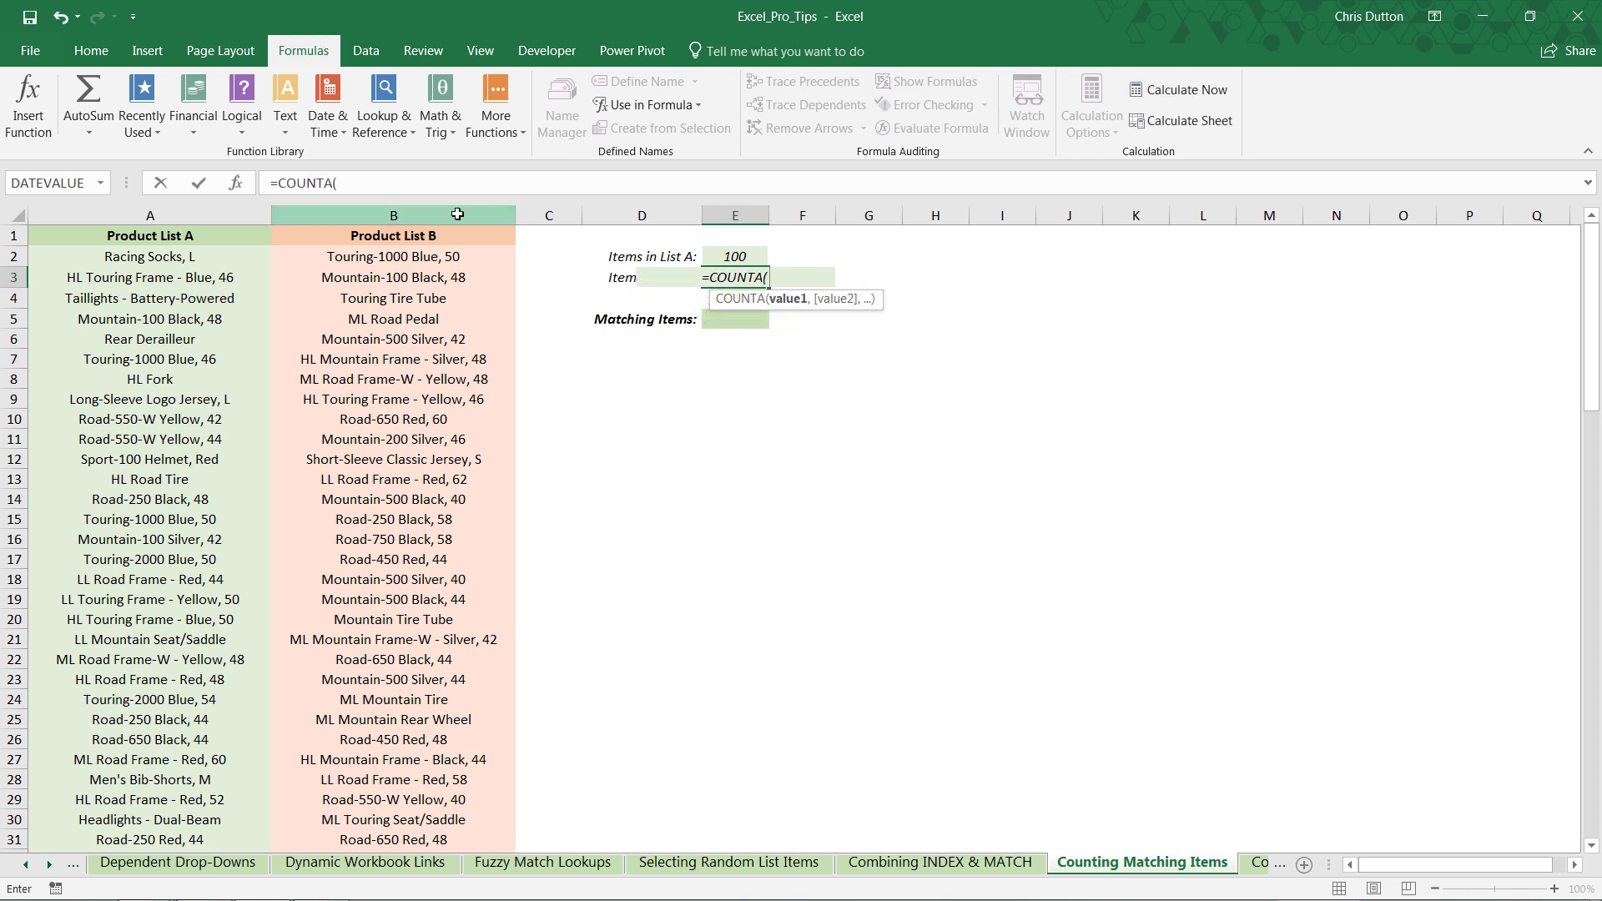
click(457, 214)
text()-1)
key(Return)
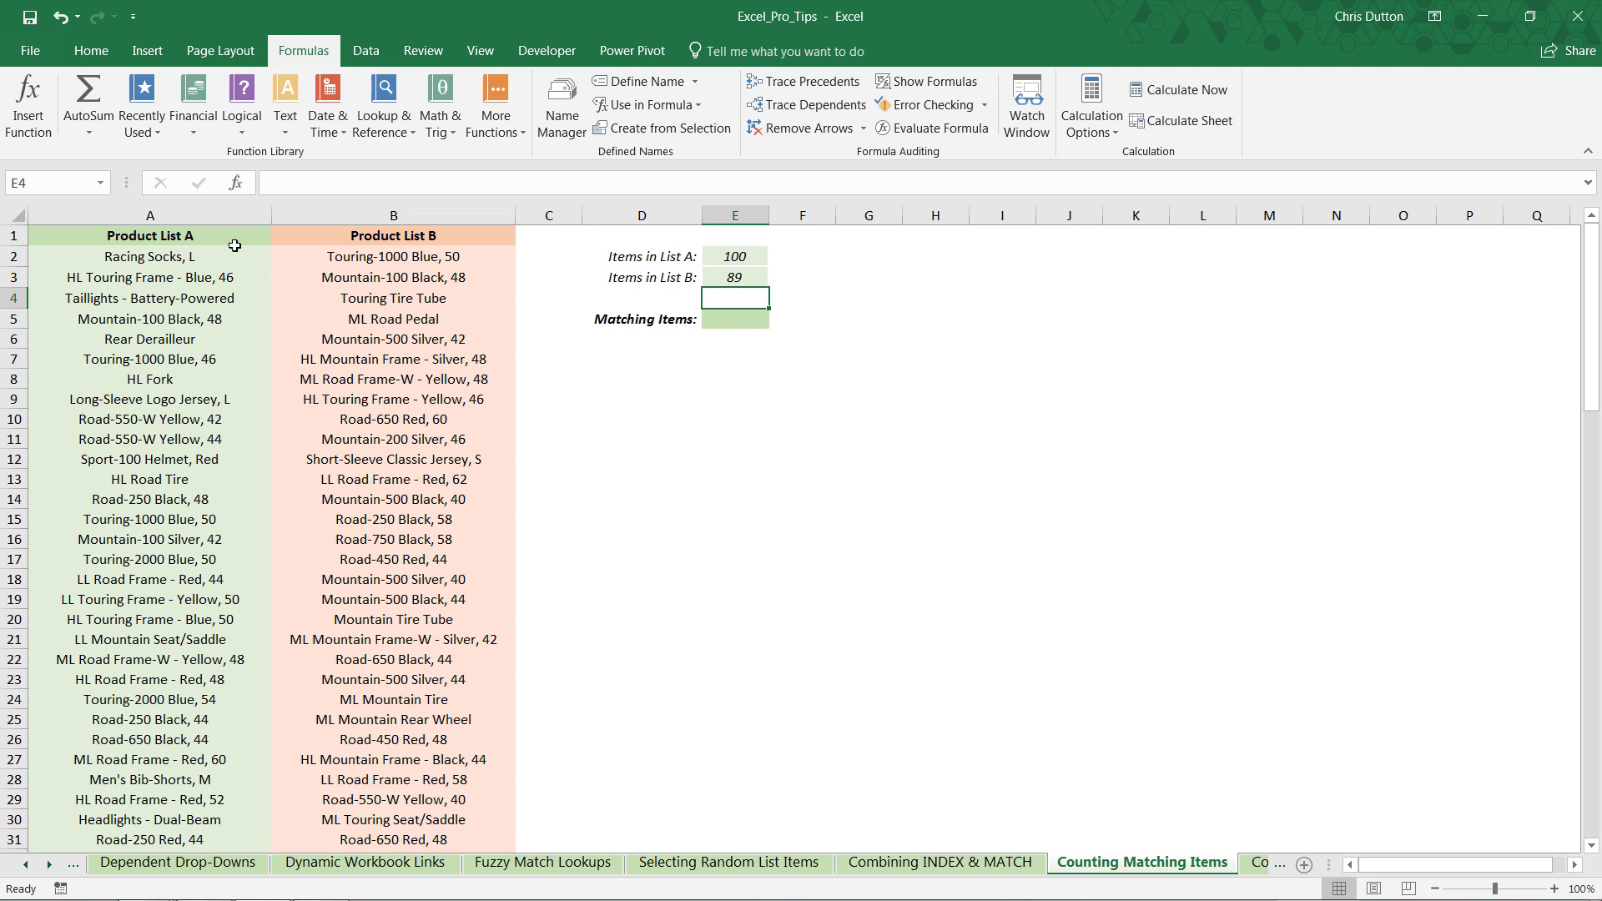
Name the List A products range A2:A101 as ListA
click(111, 259)
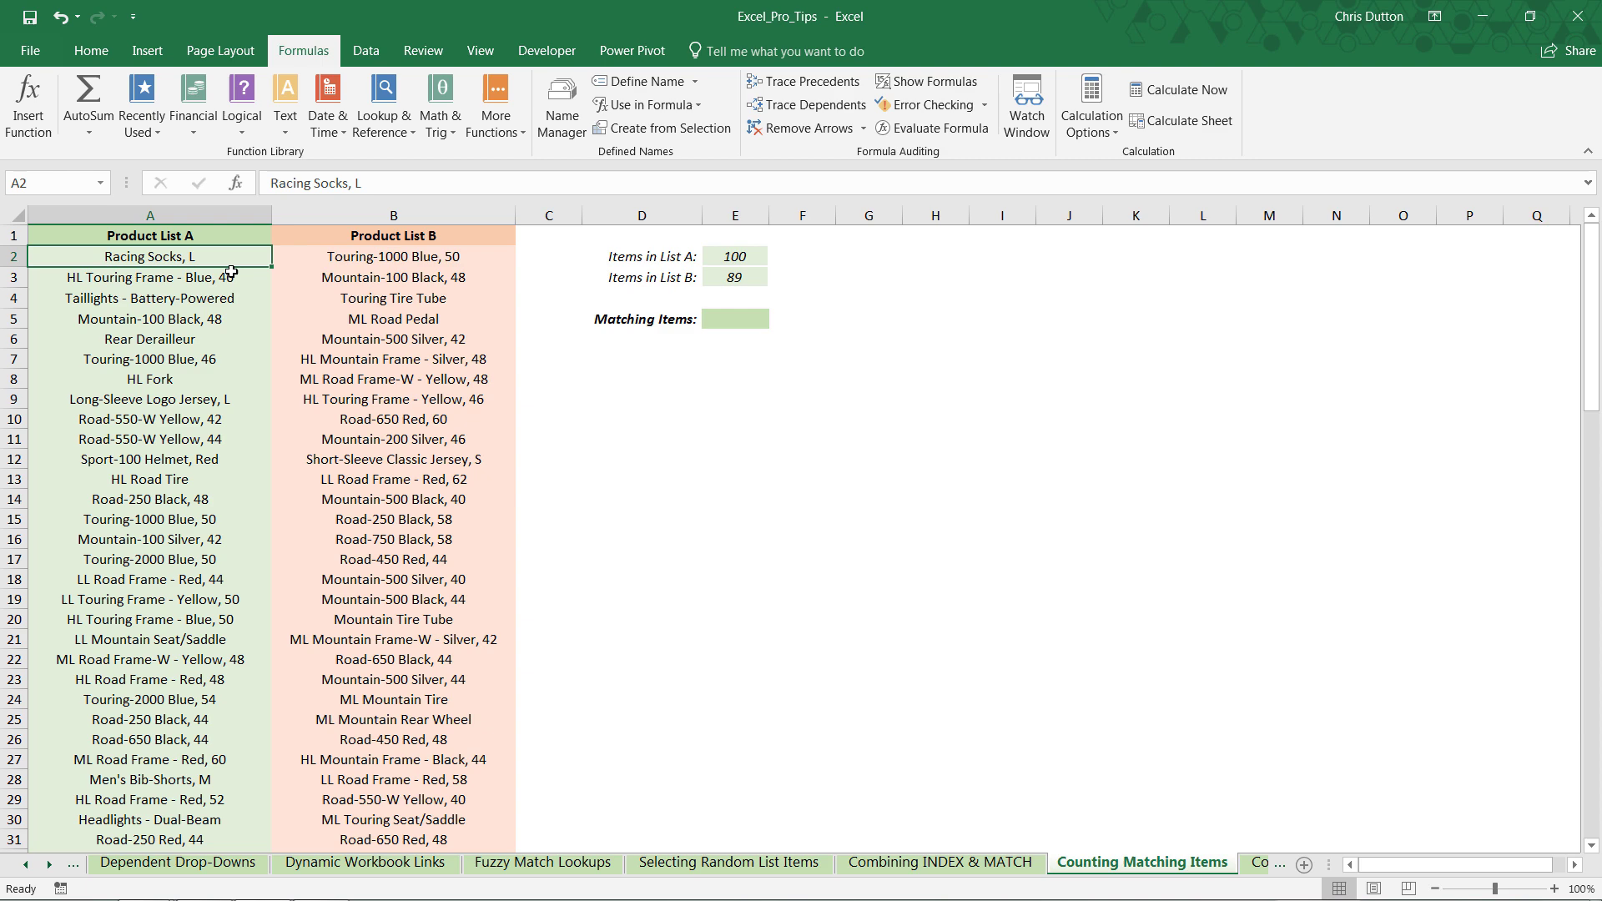
key(ctrl+shift+Down)
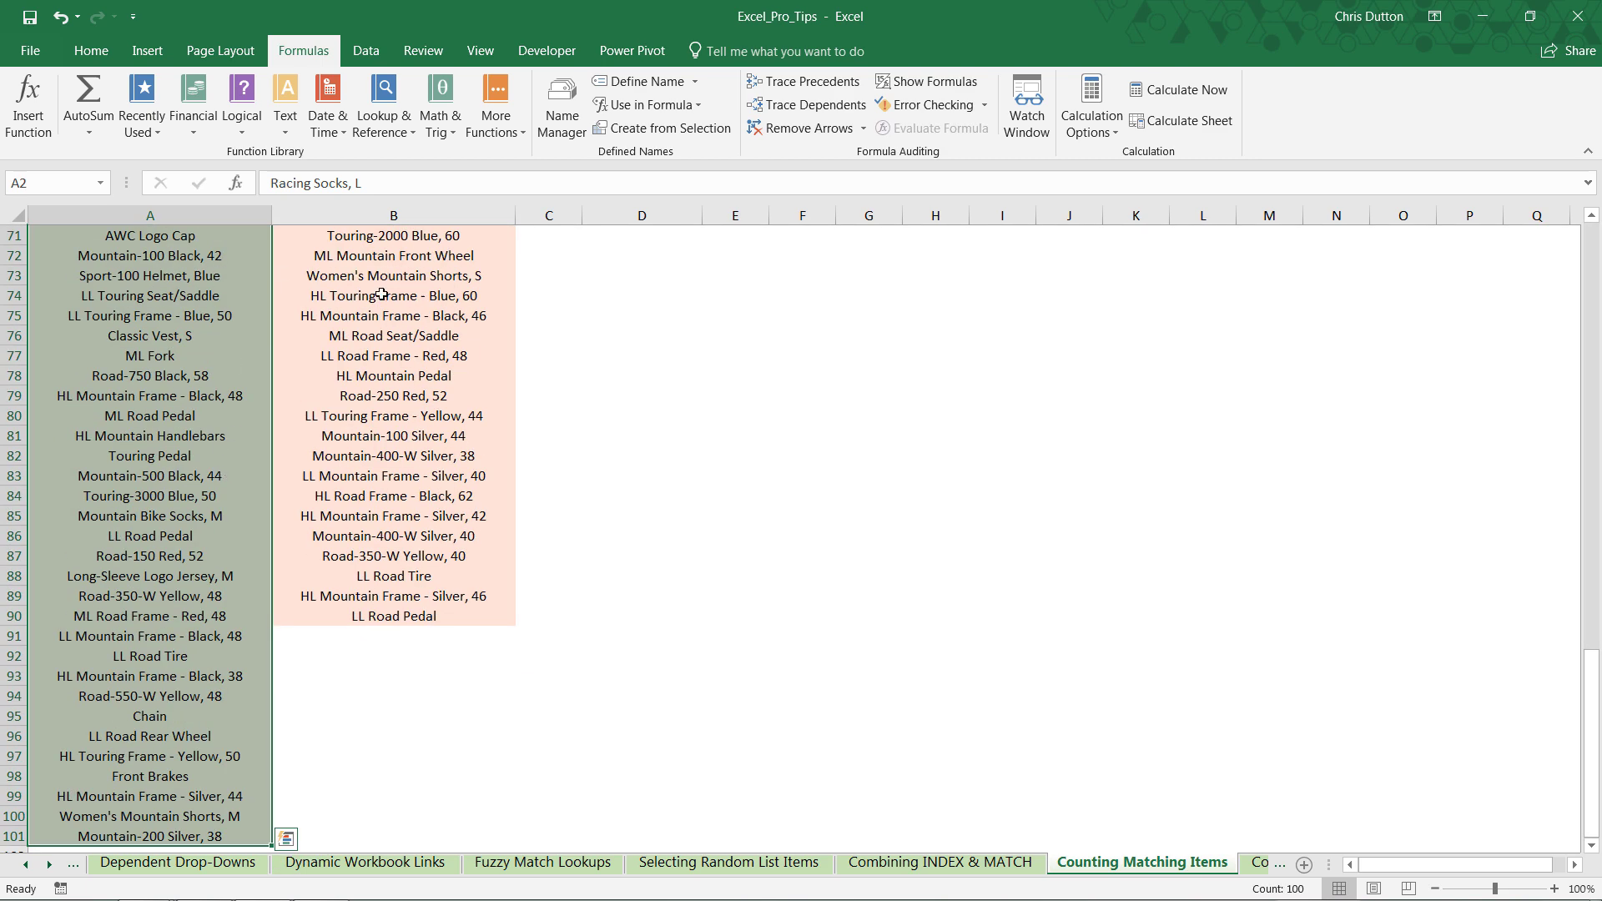
scroll(268, 481, up, 20)
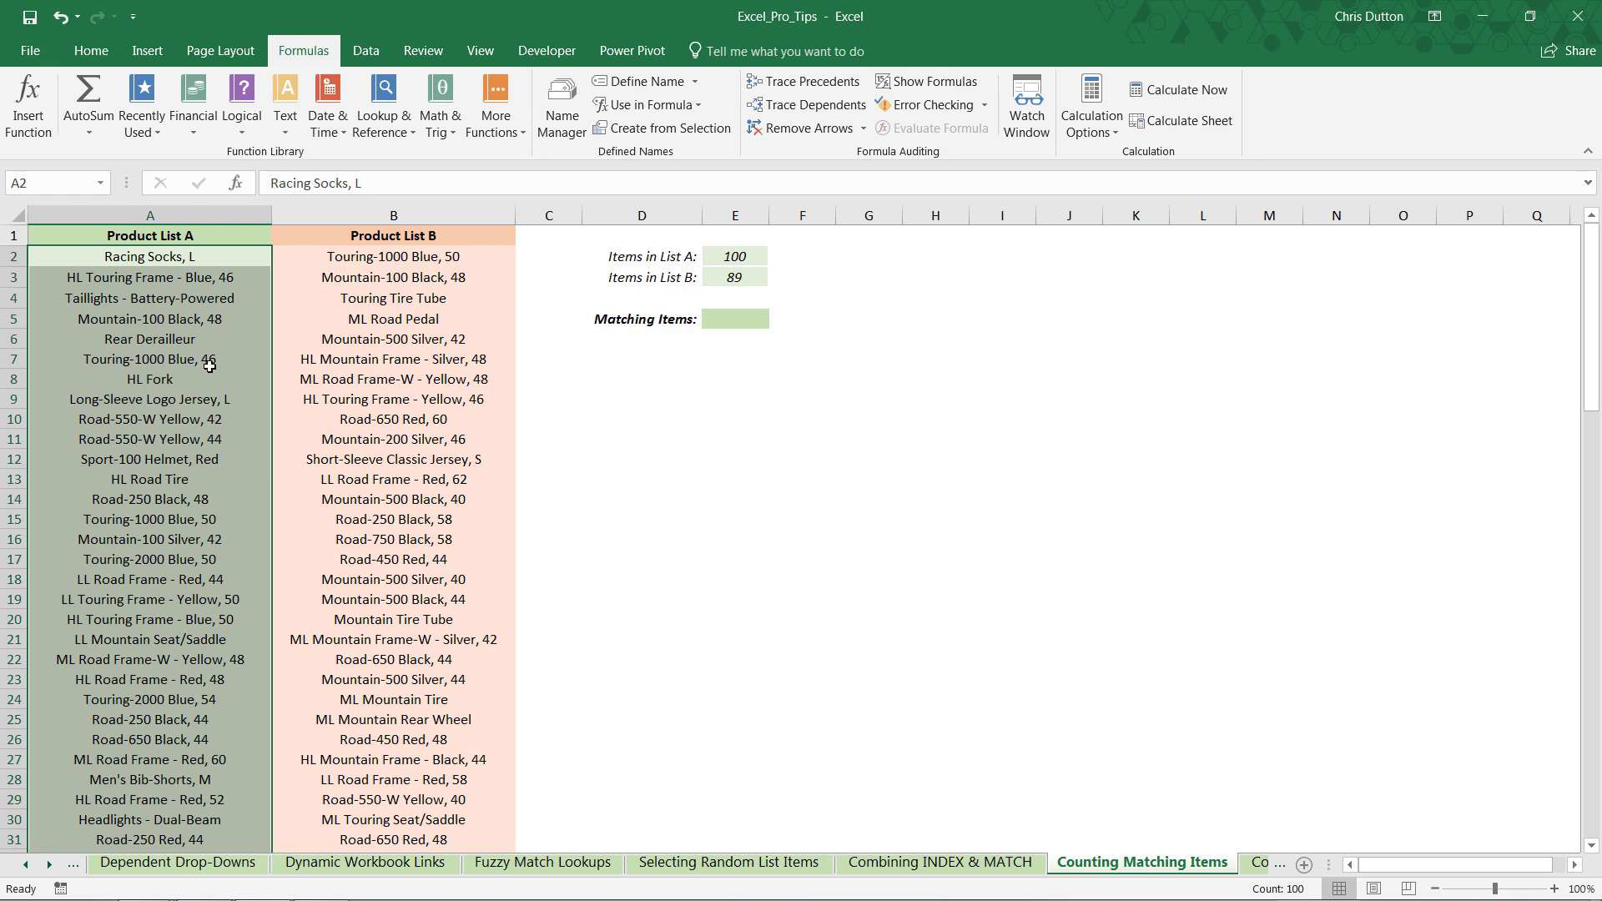
click(157, 259)
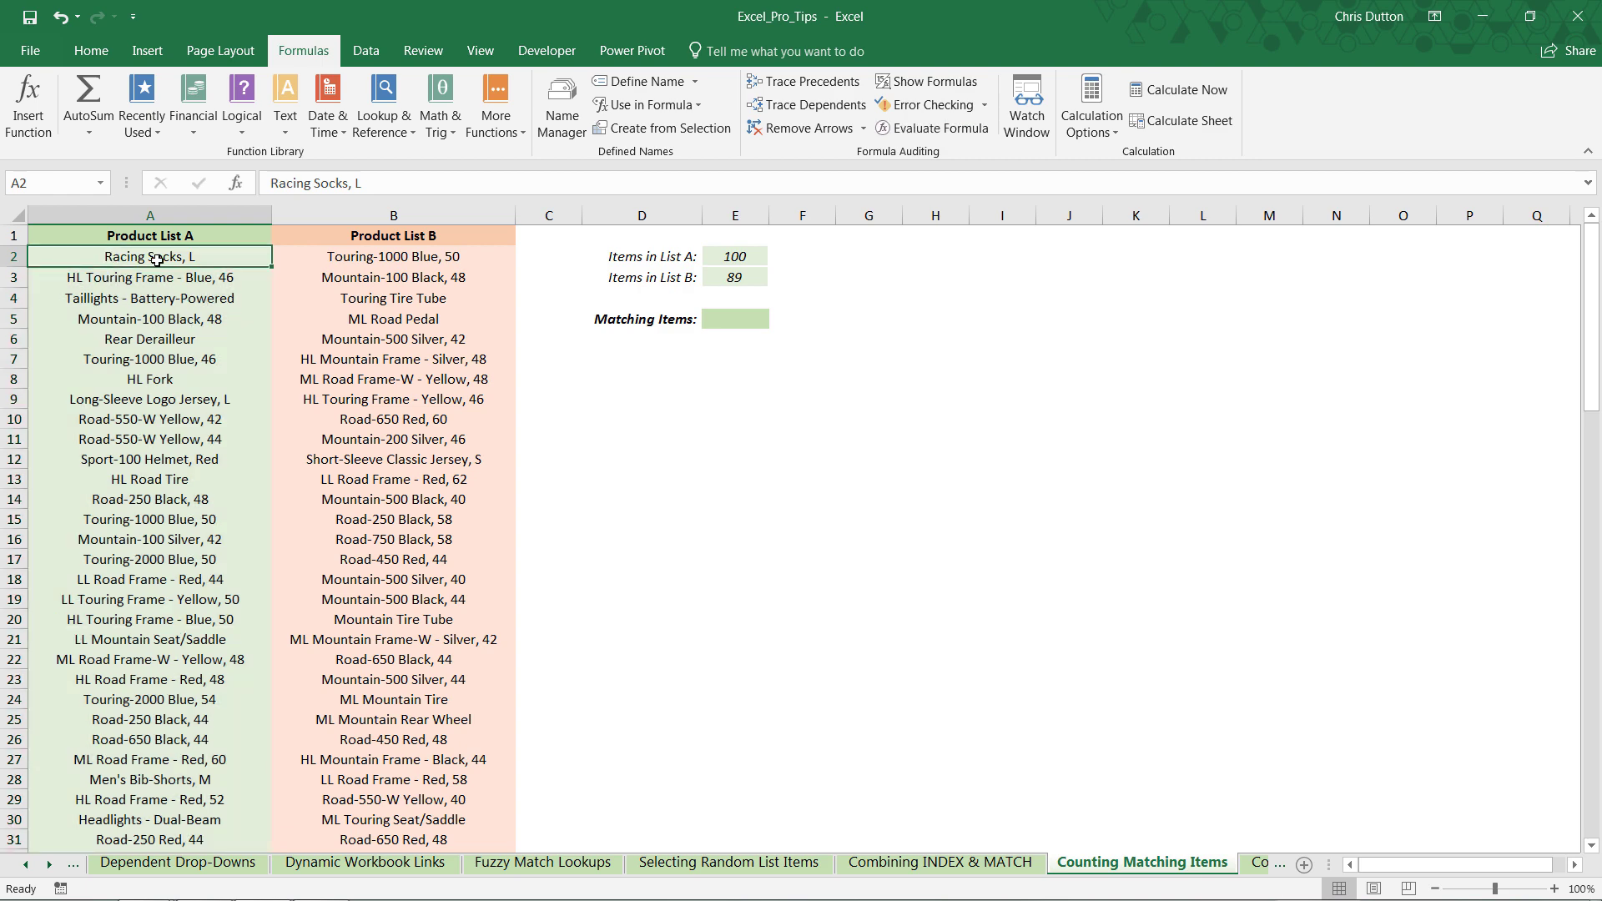
key(ctrl+shift+Down)
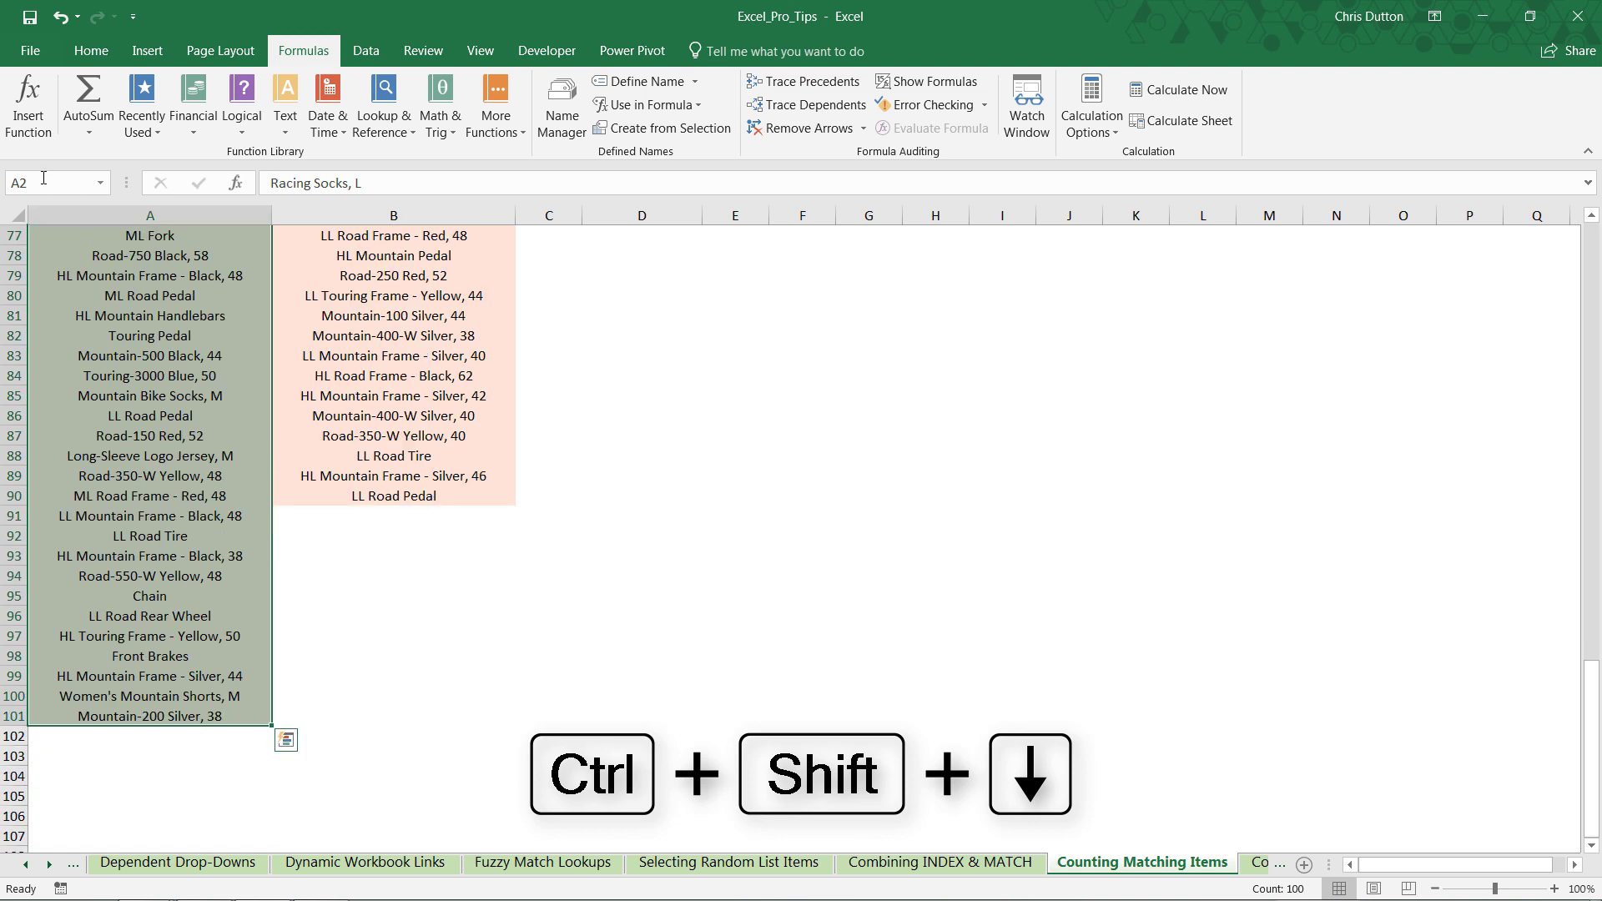
click(77, 184)
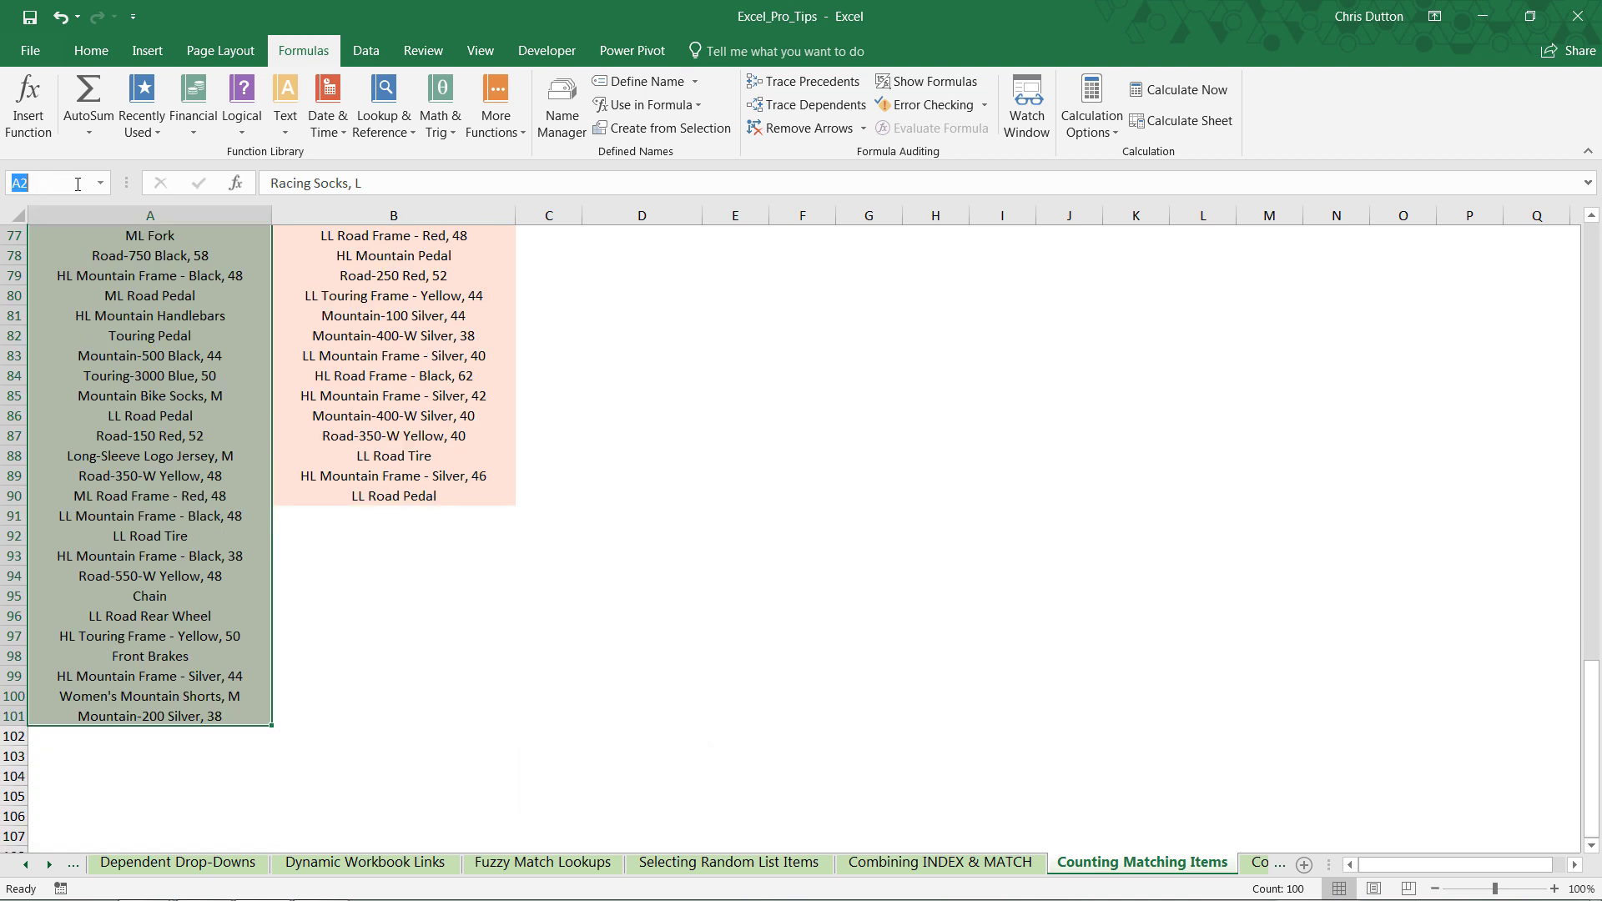
text(ListA)
key(Return)
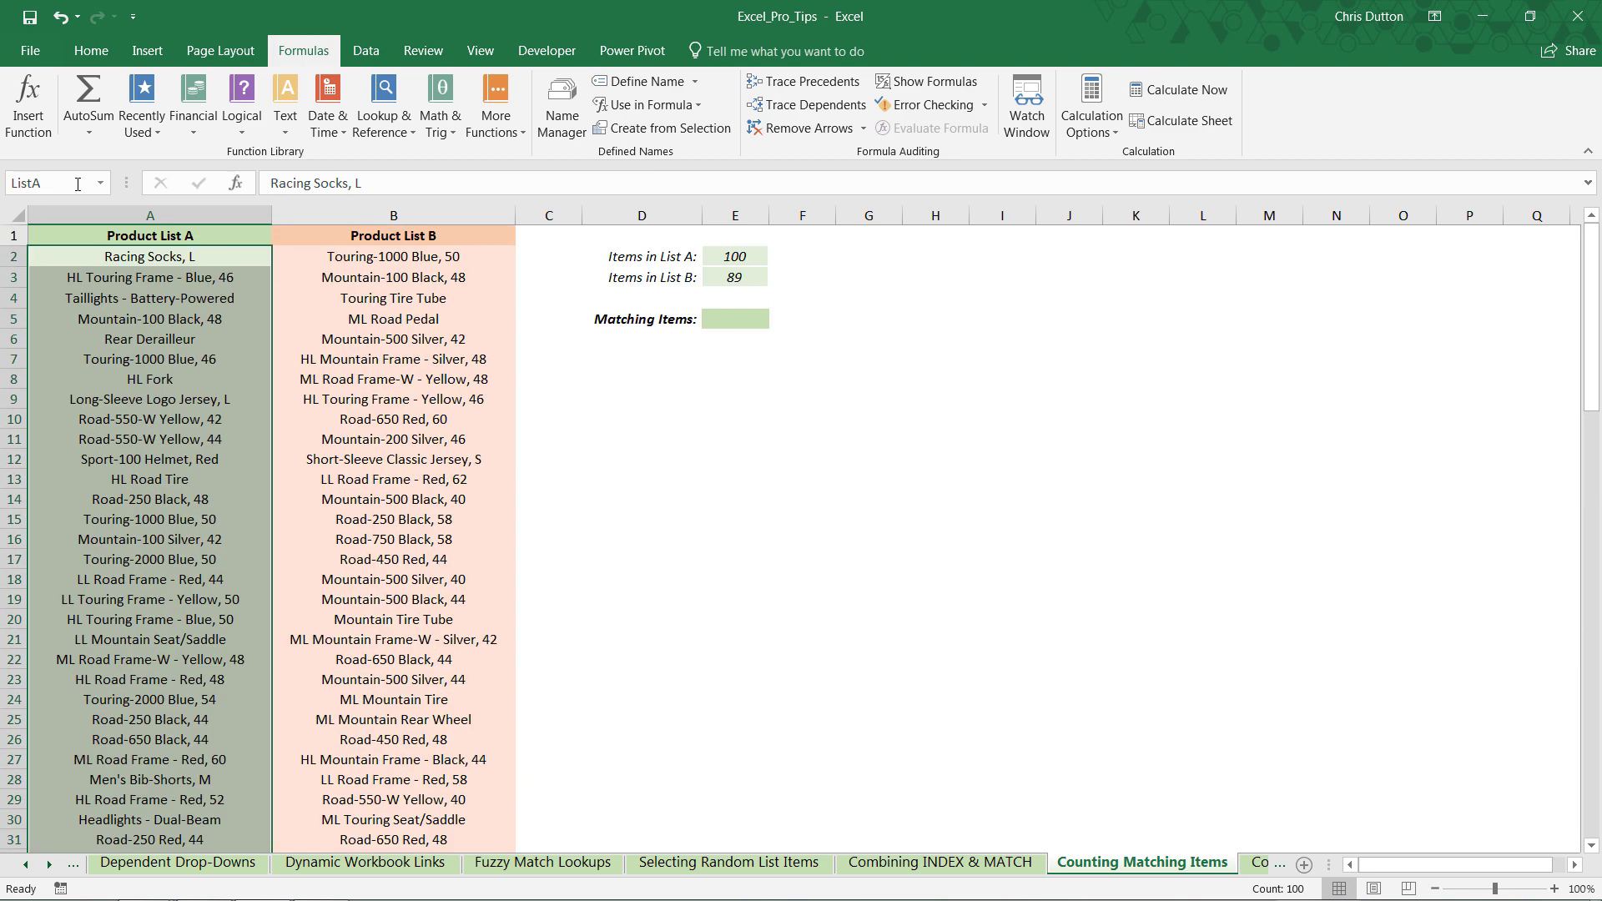
Name the List B products range B2:B90 as ListB
click(389, 254)
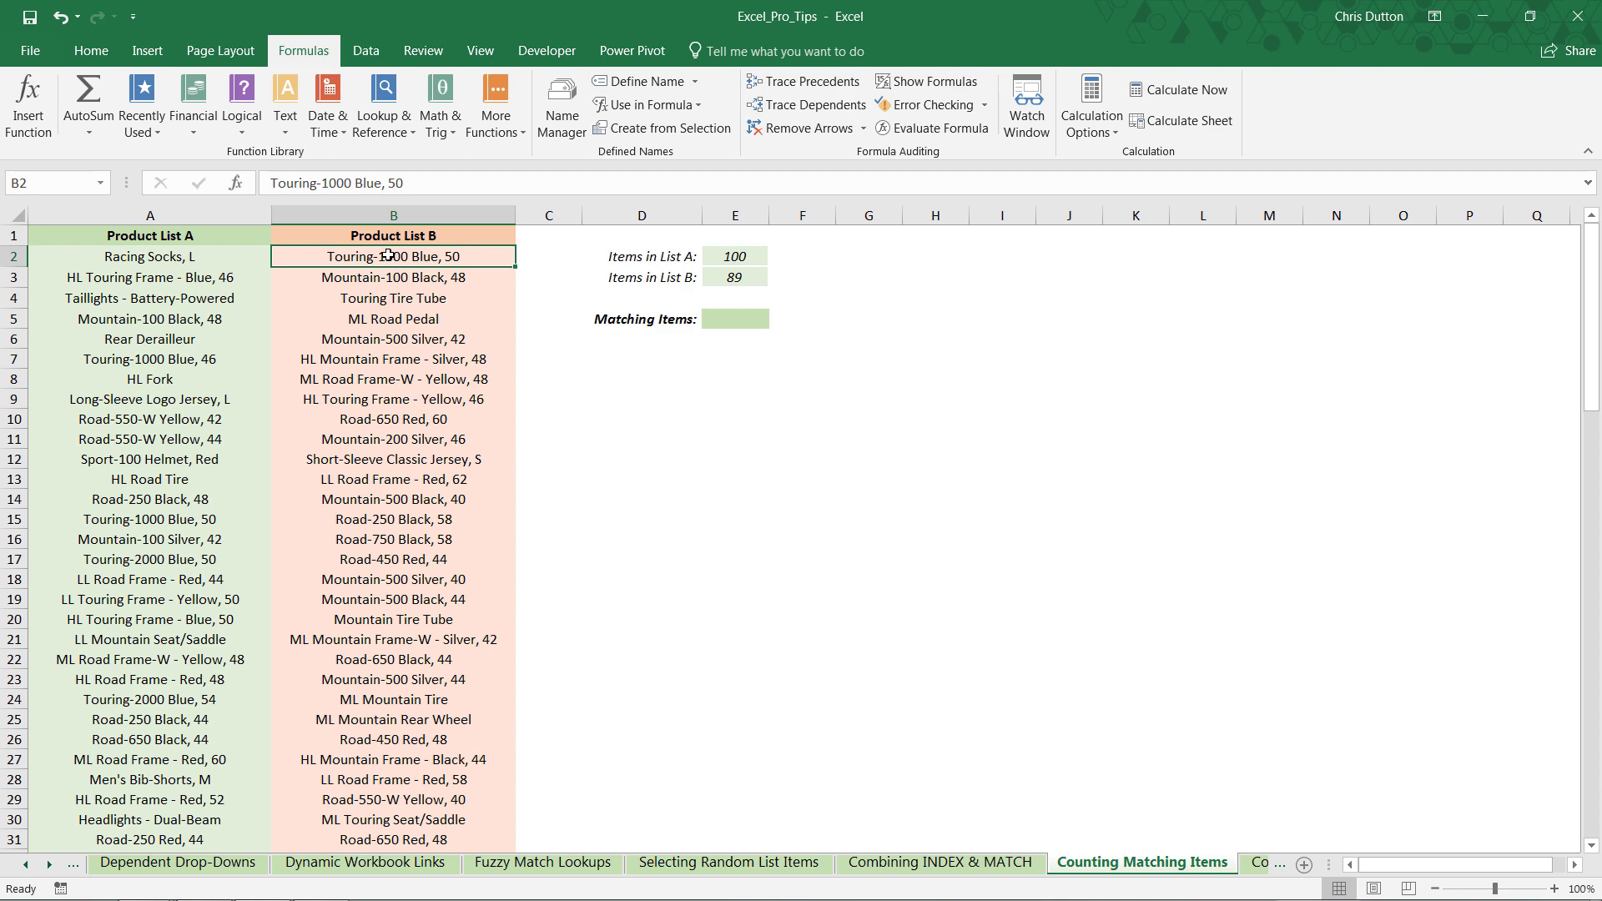
key(ctrl+shift+Down)
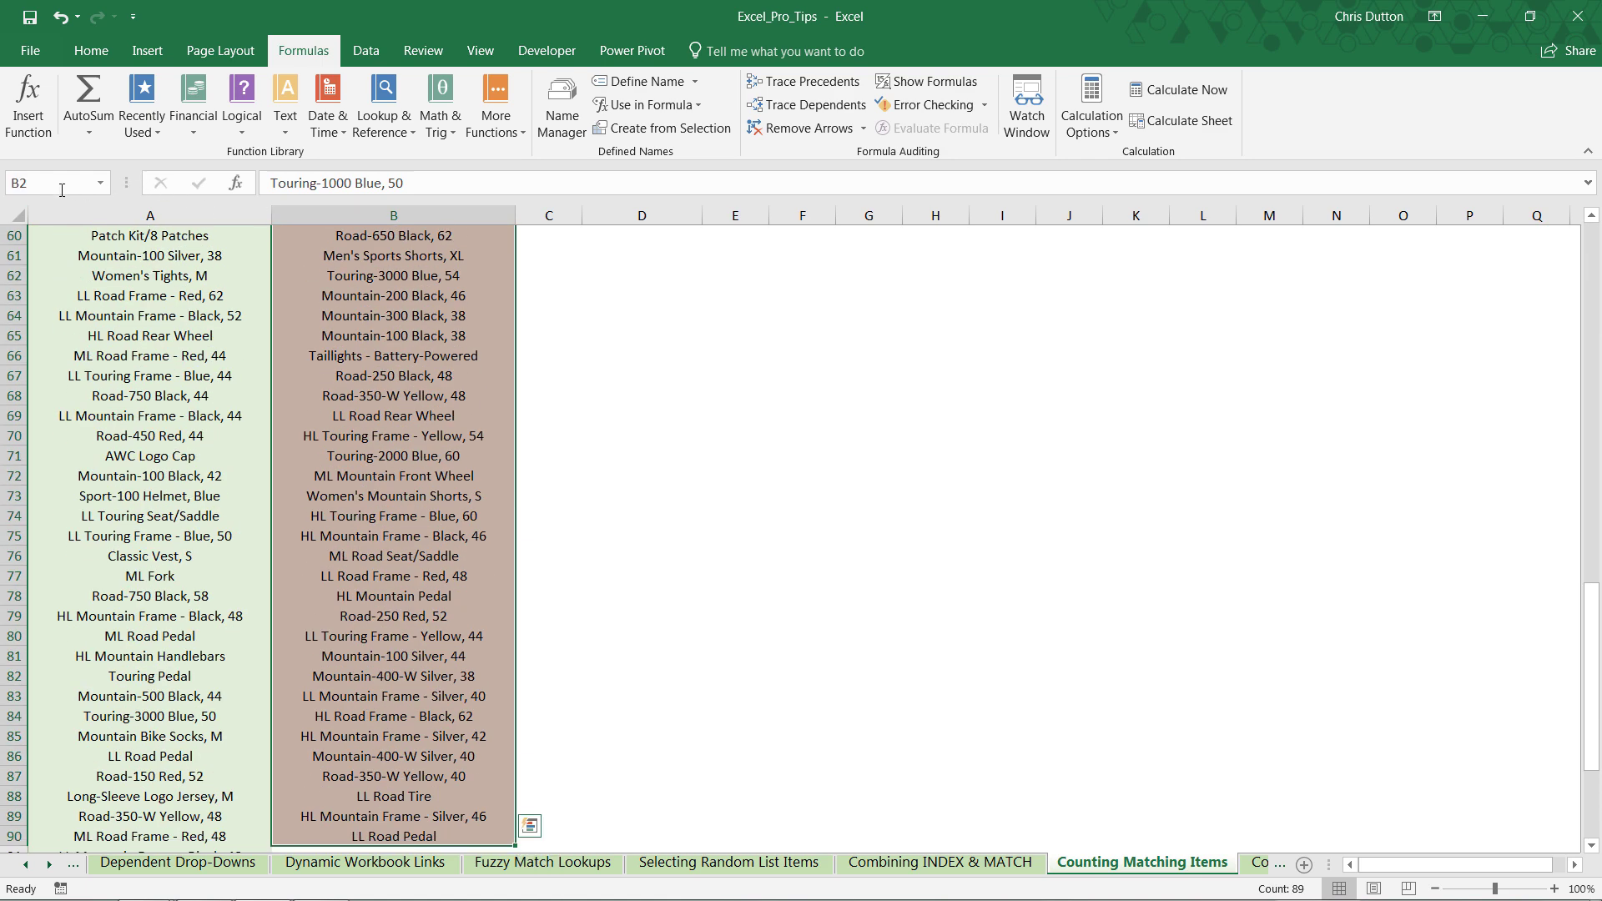
click(62, 190)
text(List)
key(Return)
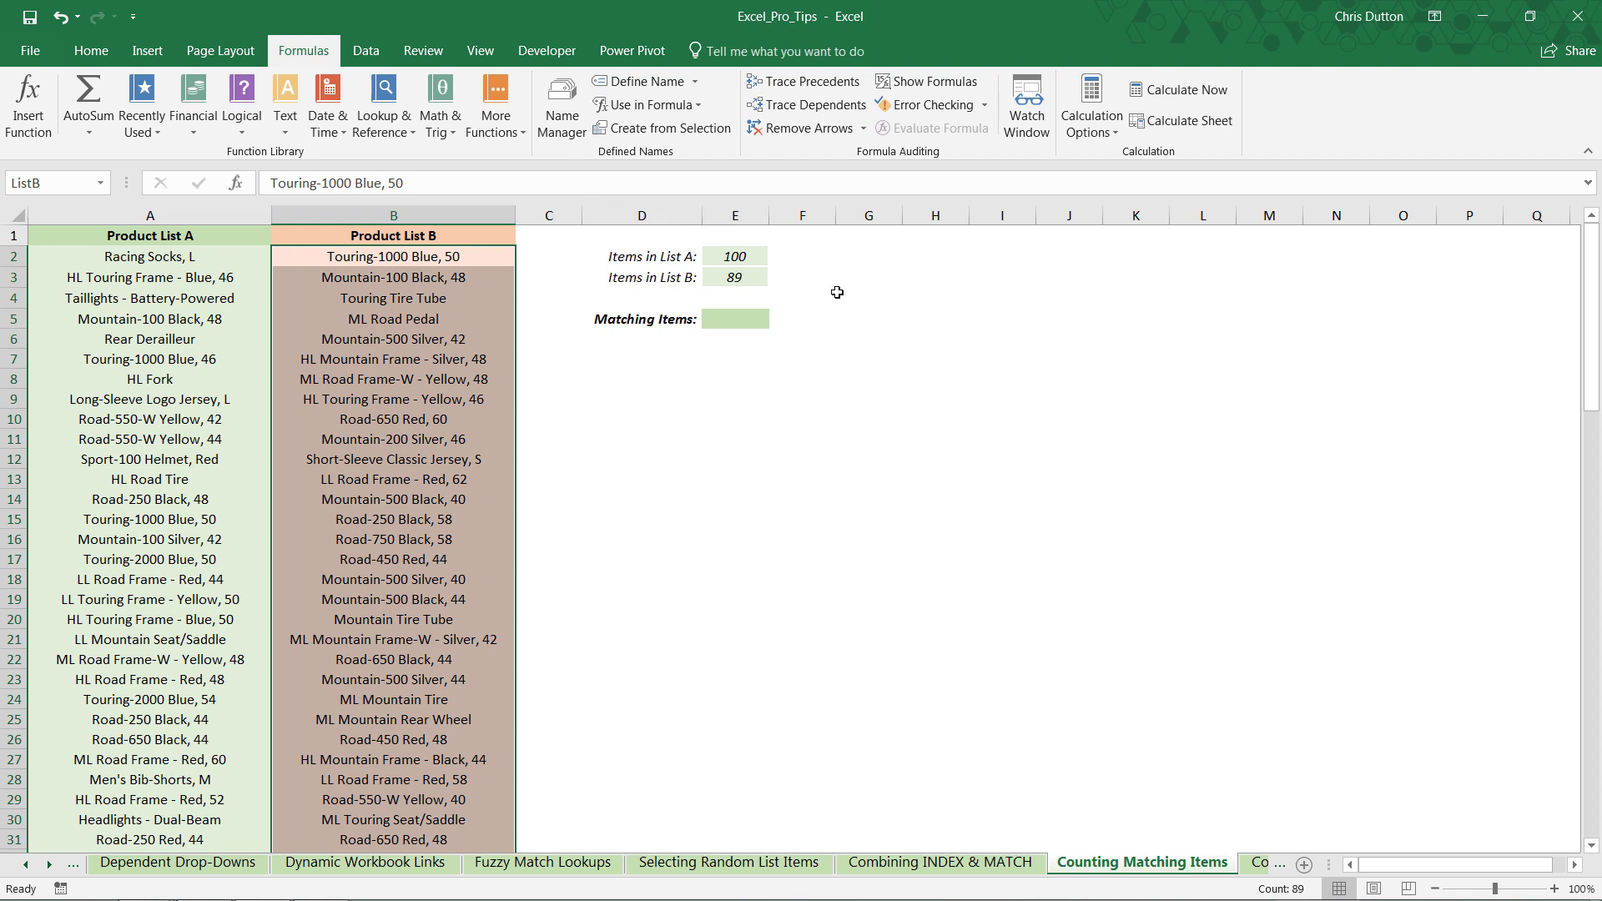
Insert an empty column at D, shifting the count labels right and leaving column C blank
click(740, 319)
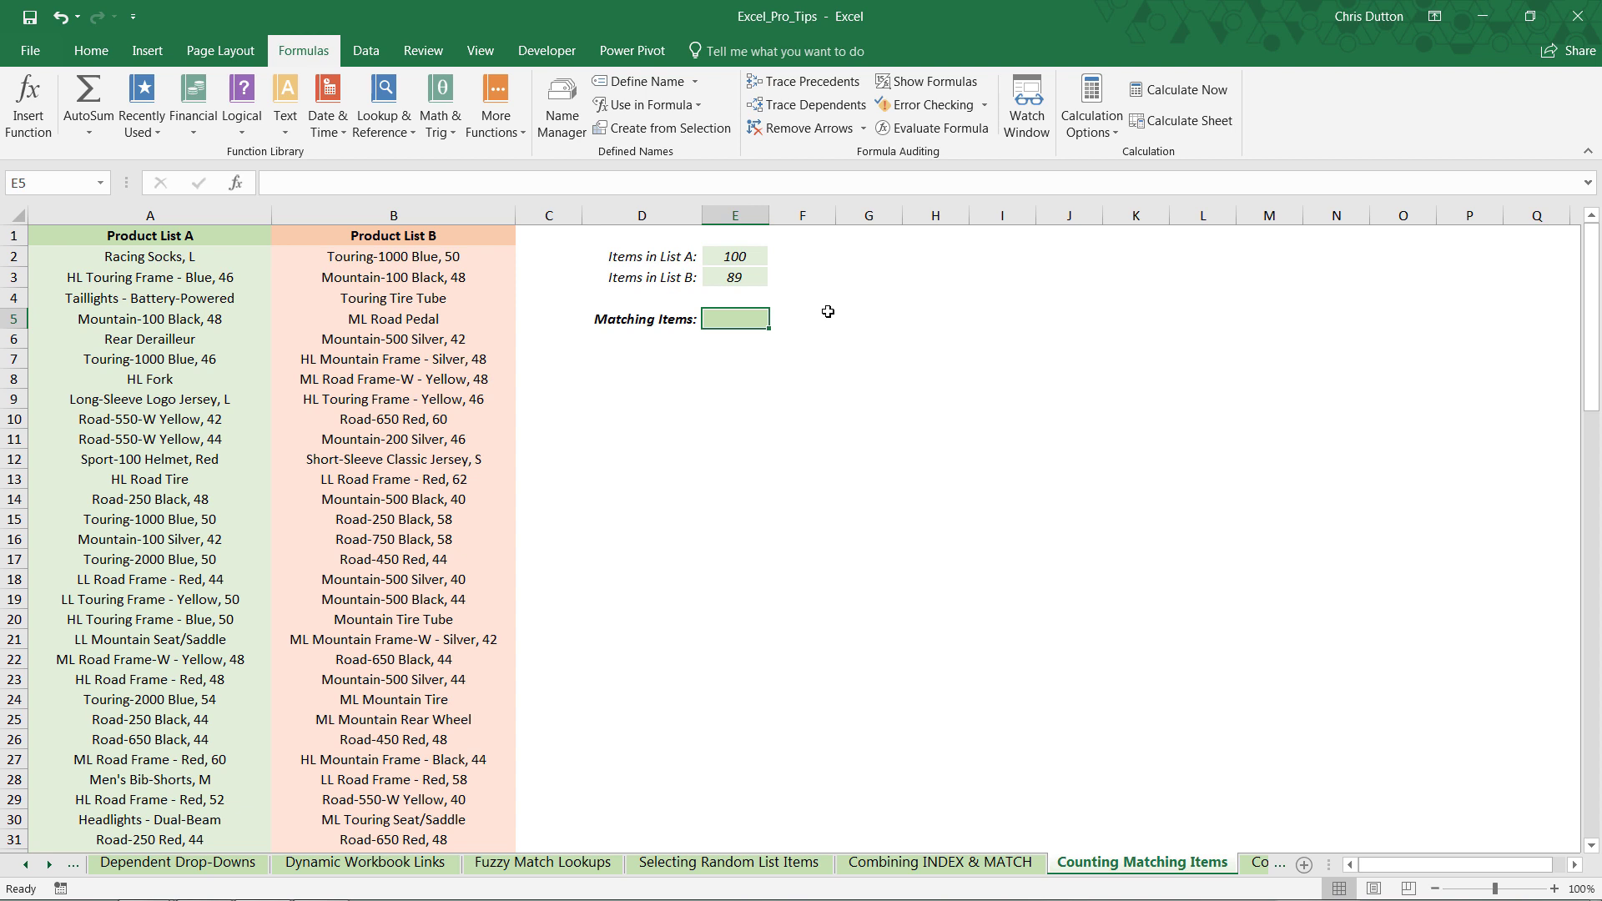
right_click(593, 209)
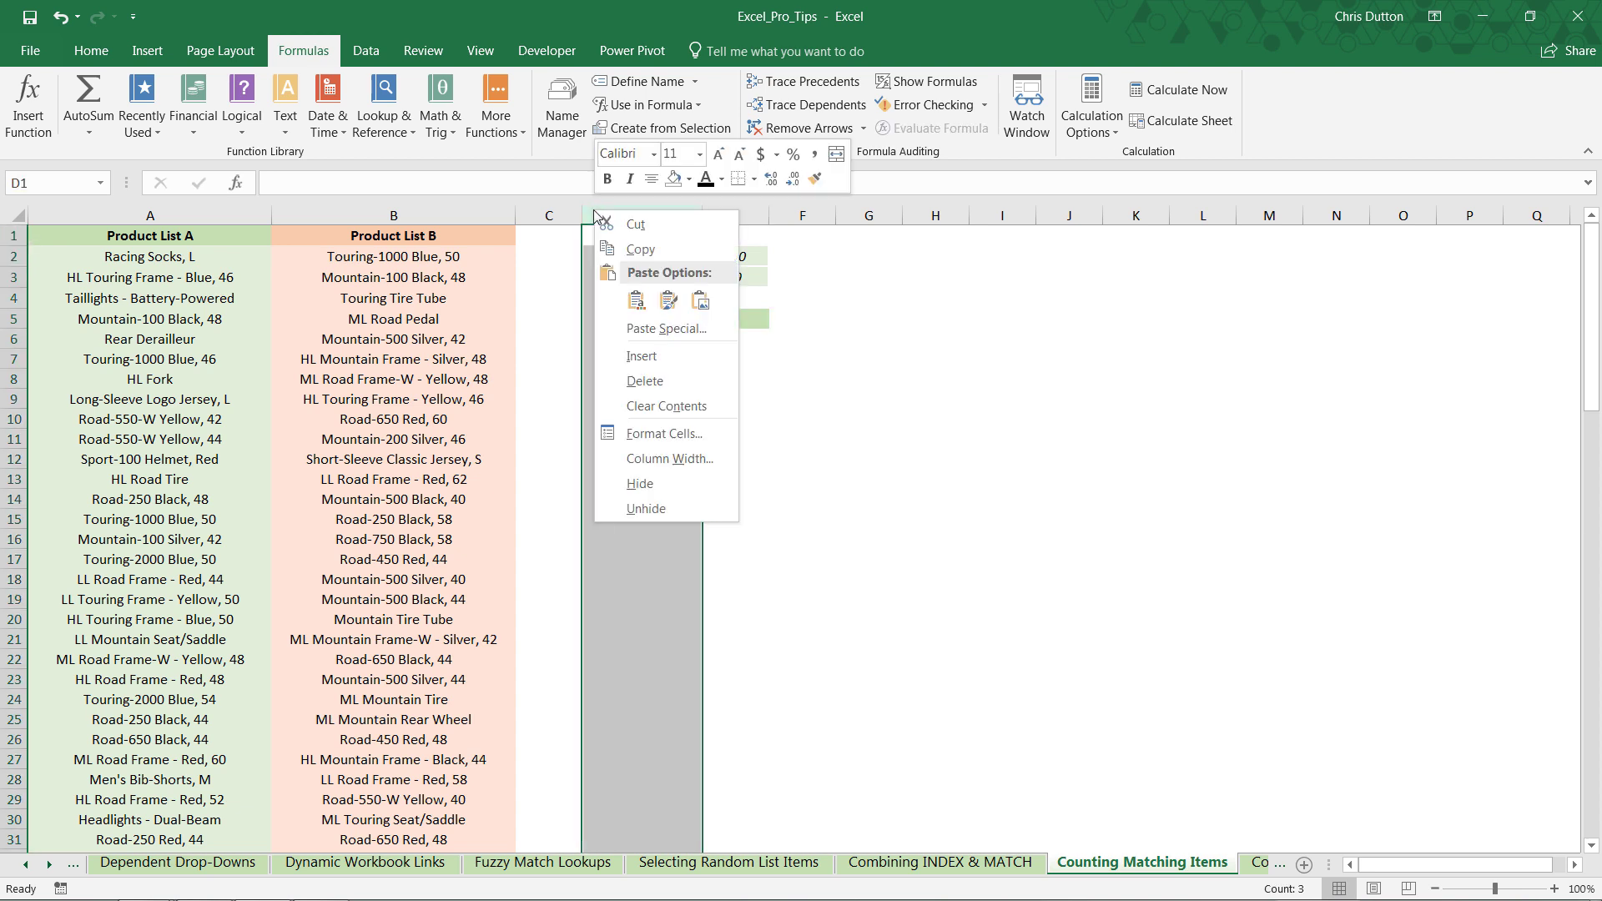
click(619, 358)
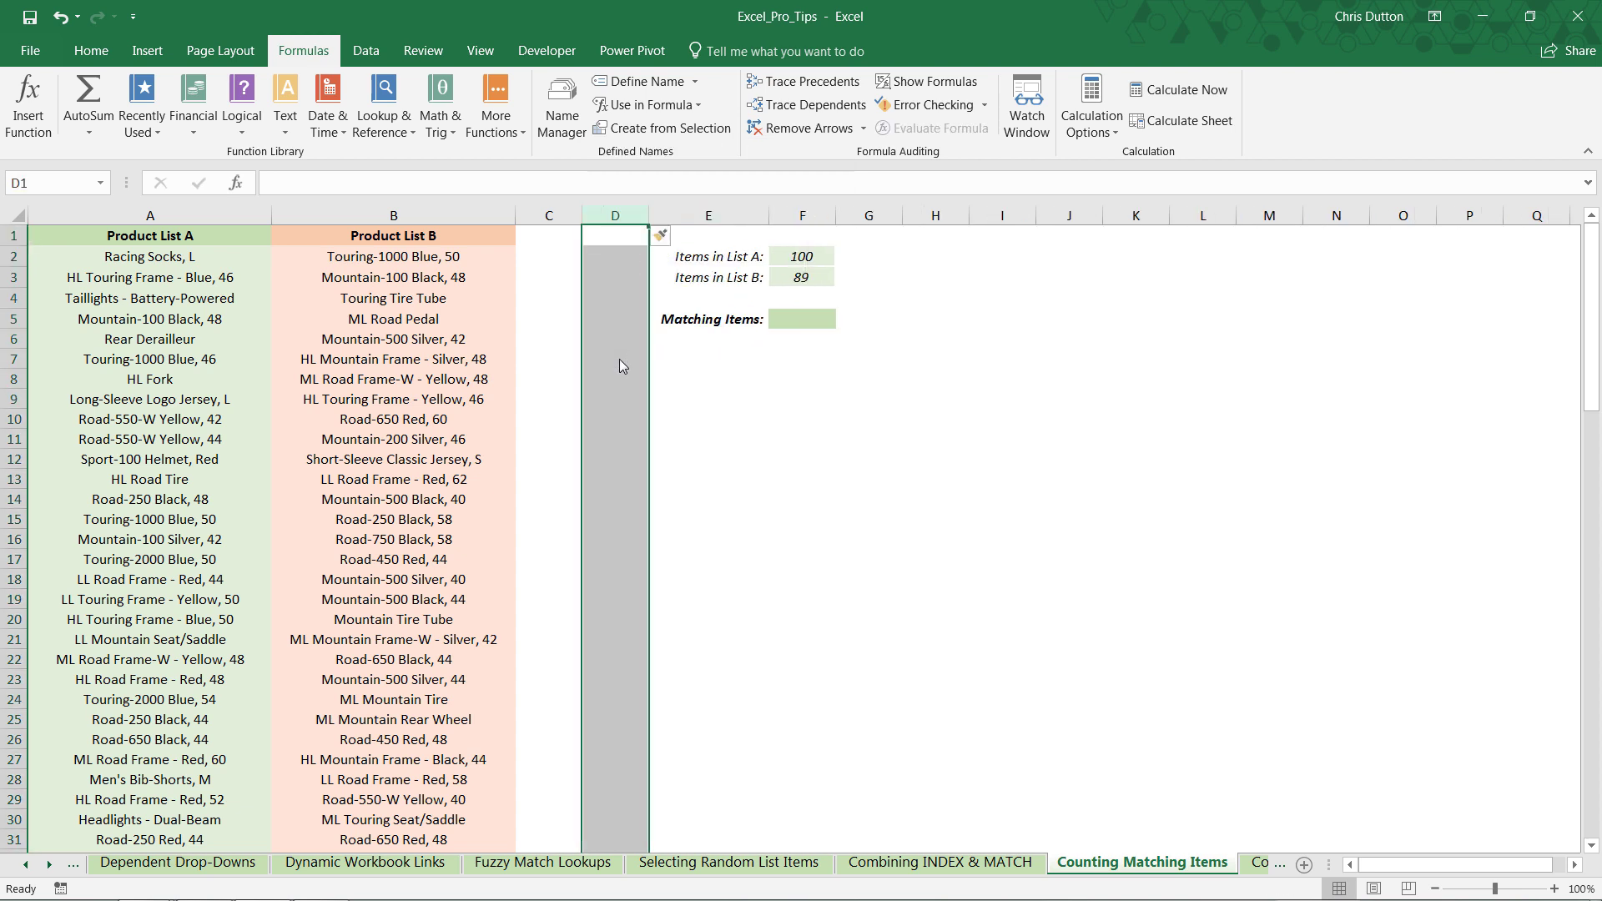
drag(549, 277, 621, 558)
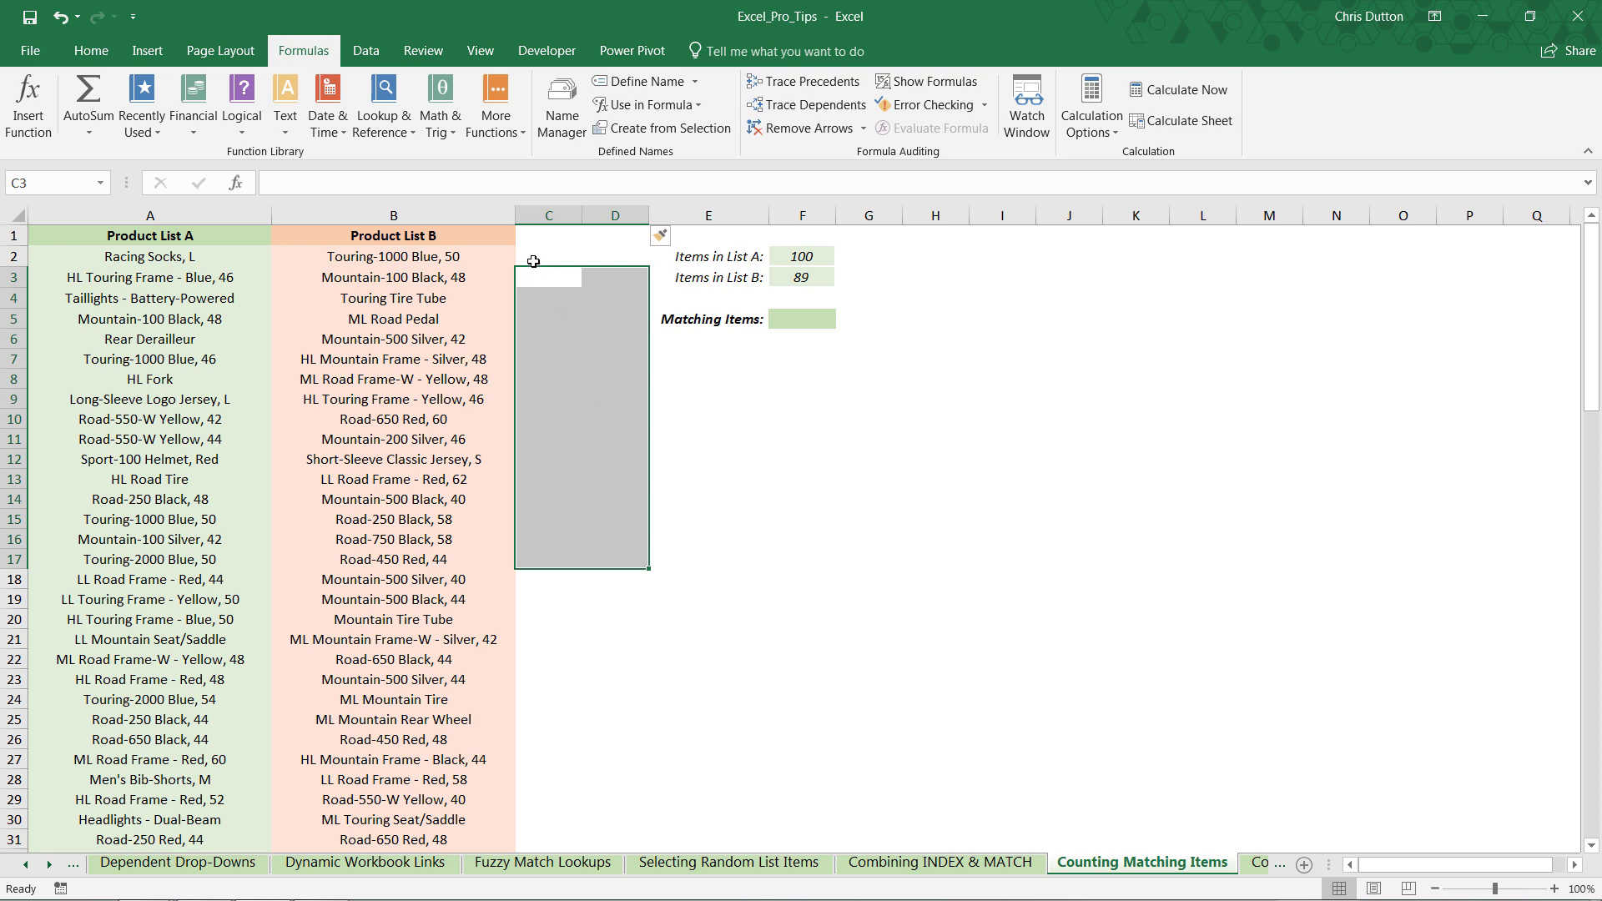
click(533, 262)
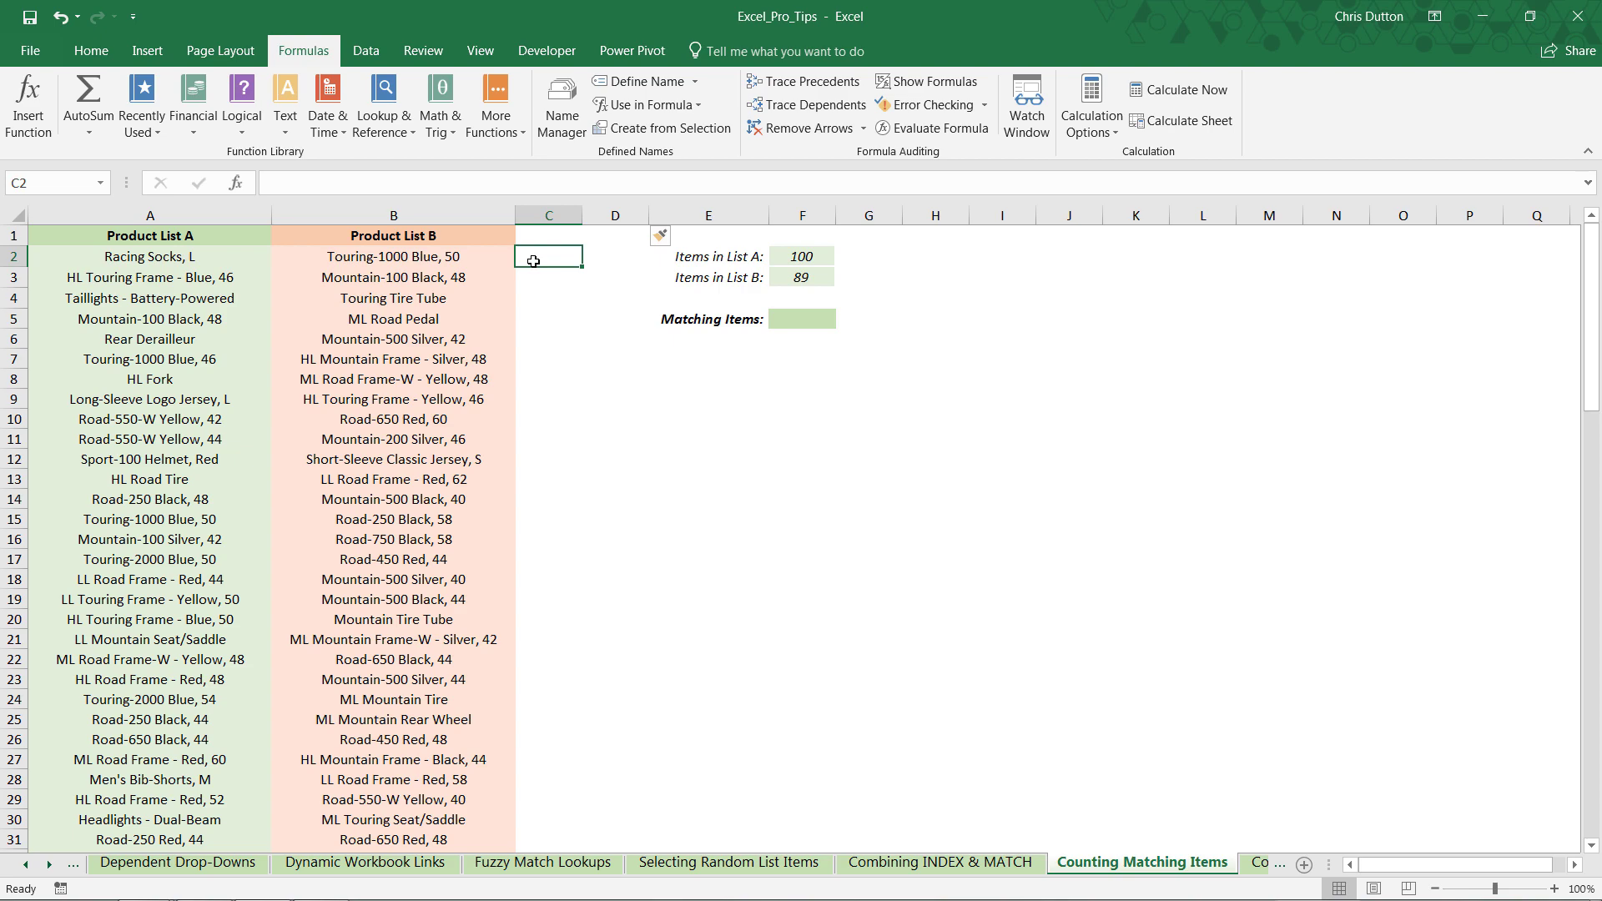
Enter =COUNTIF(ListA,B2) in cell C2
text(=)
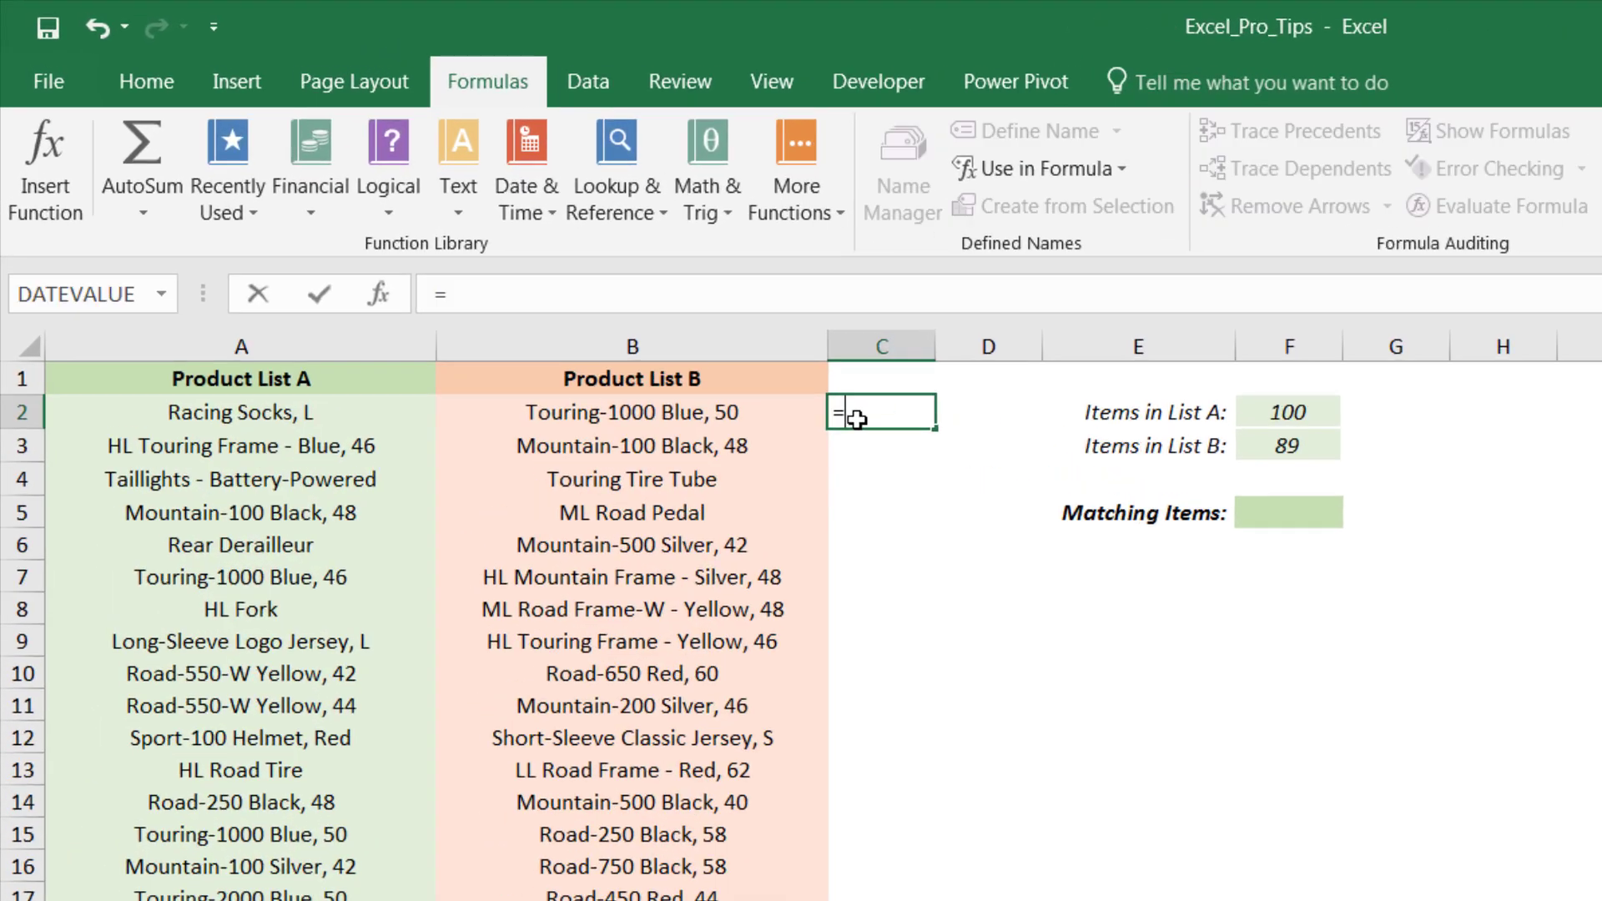
text(COUNTIF()
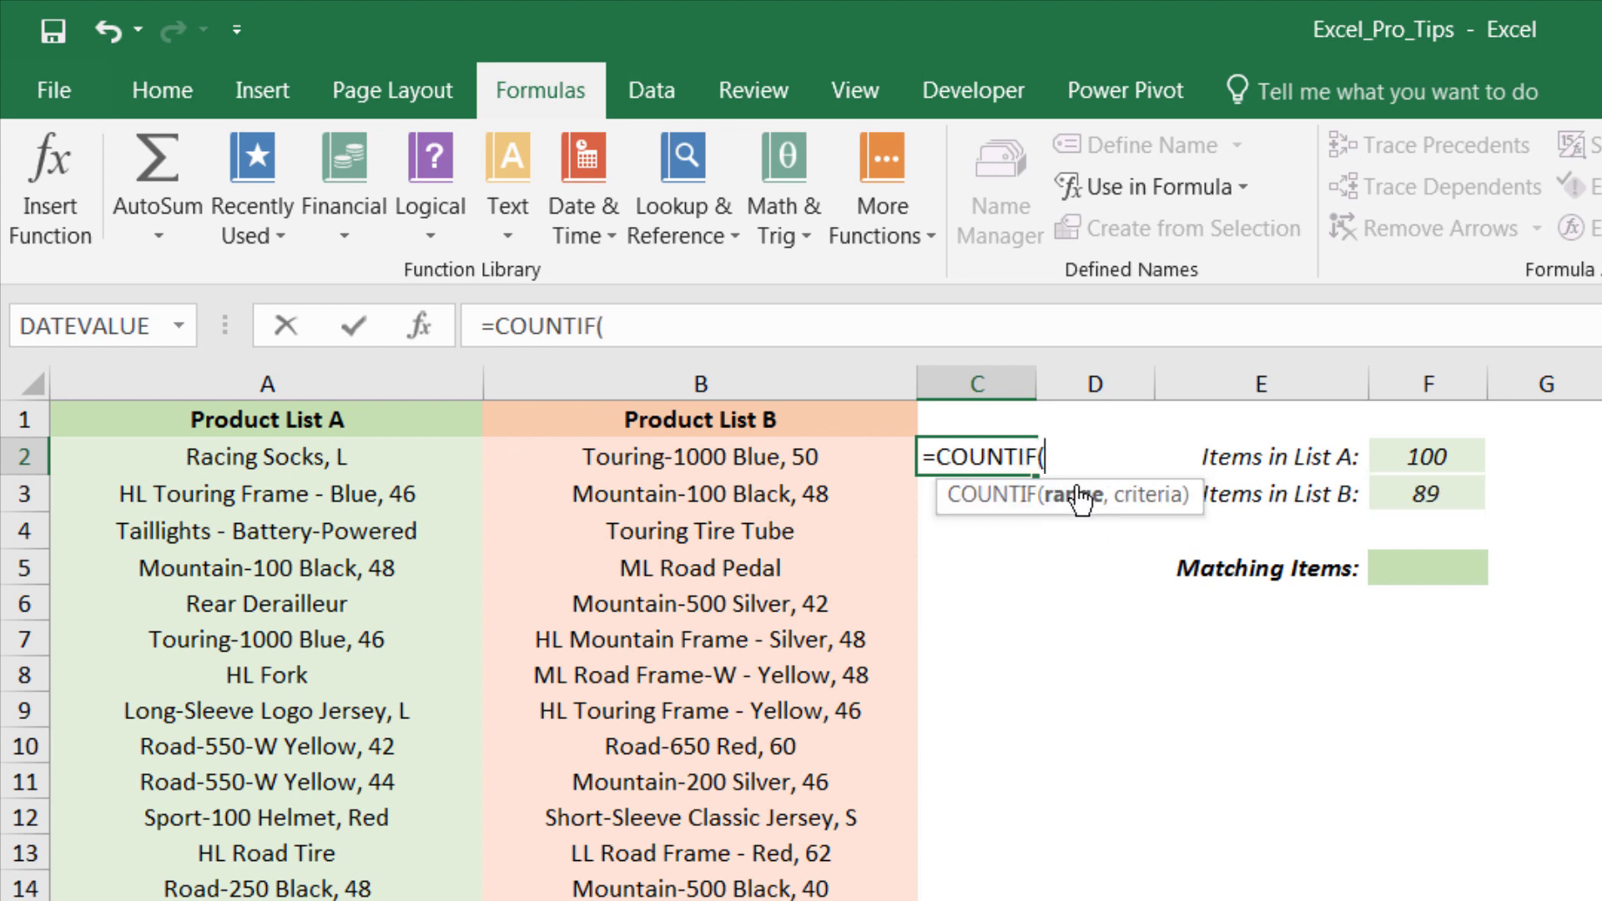
text(ListA)
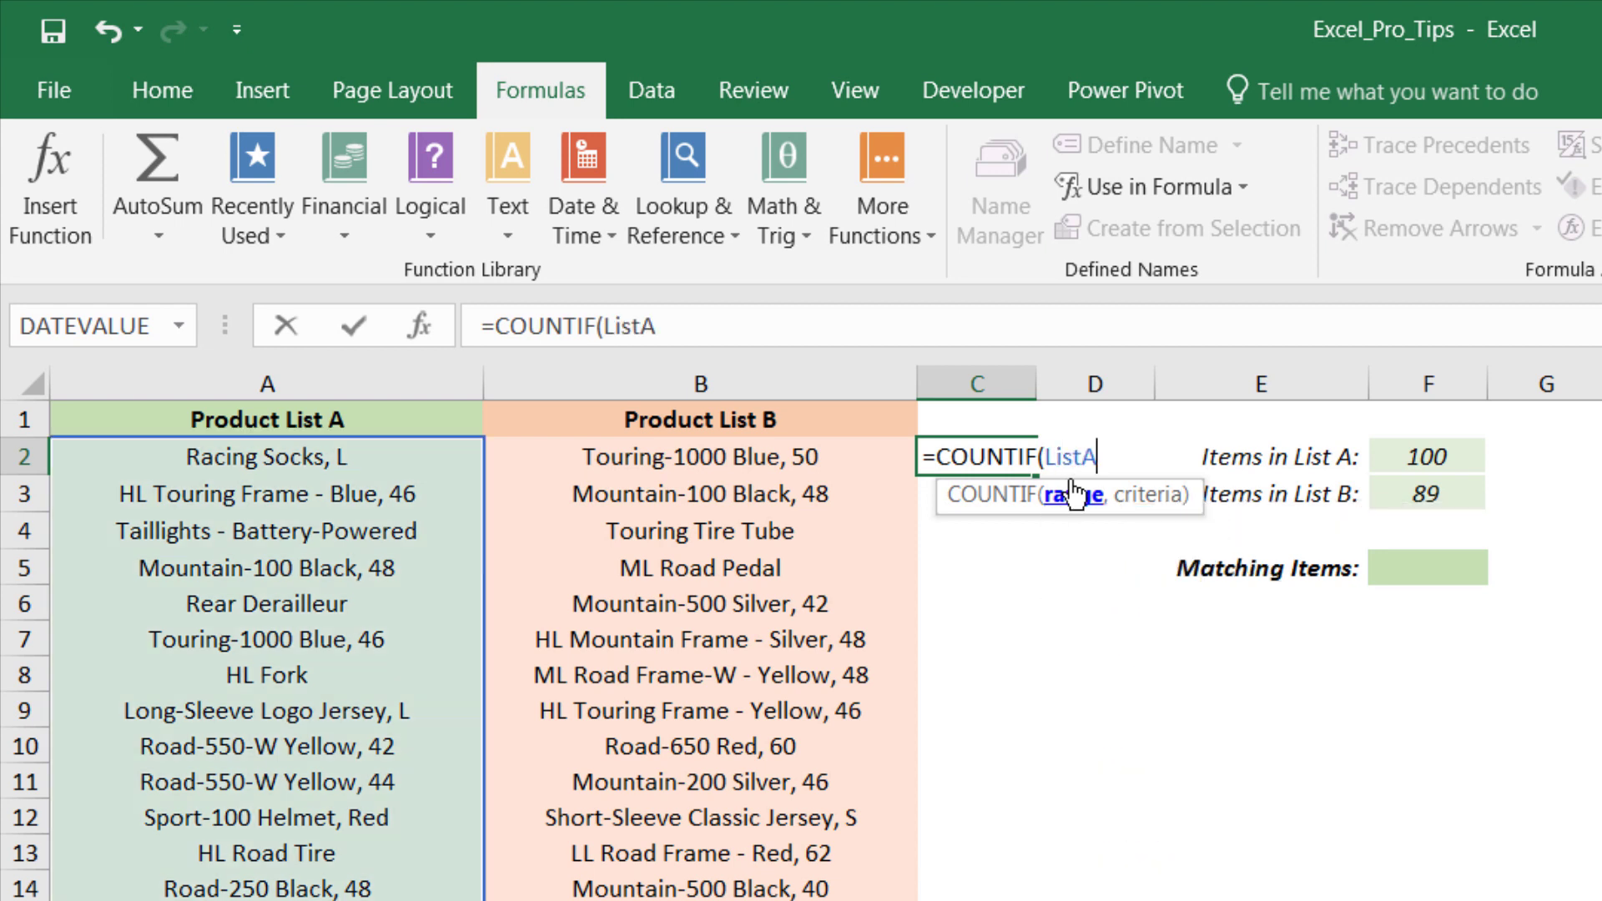
key(Tab)
text(,)
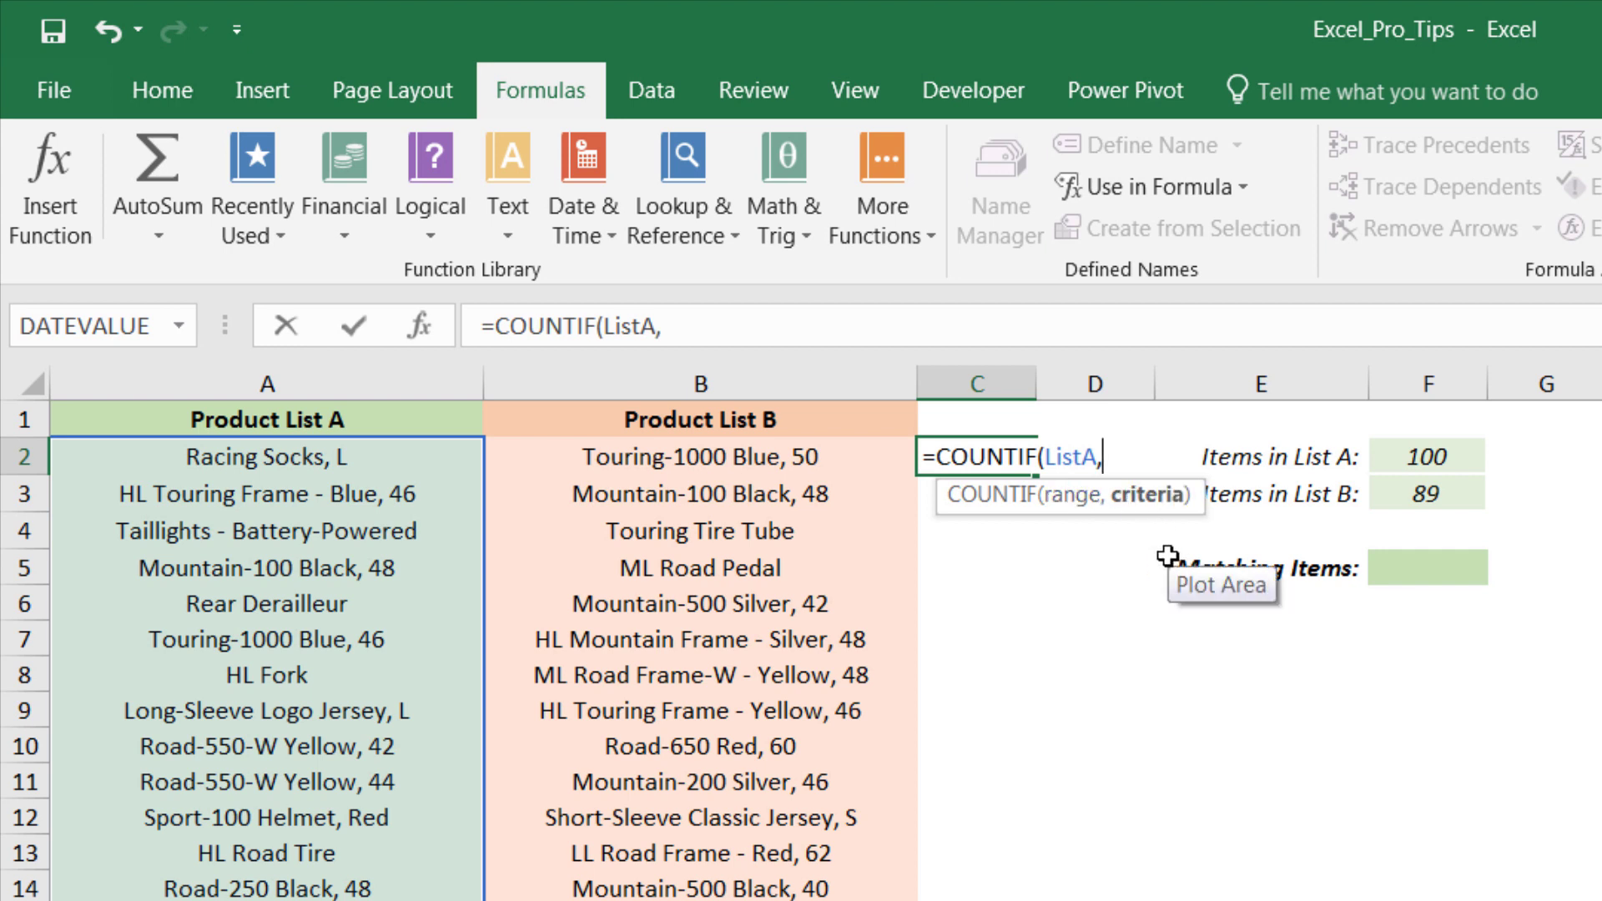
click(660, 455)
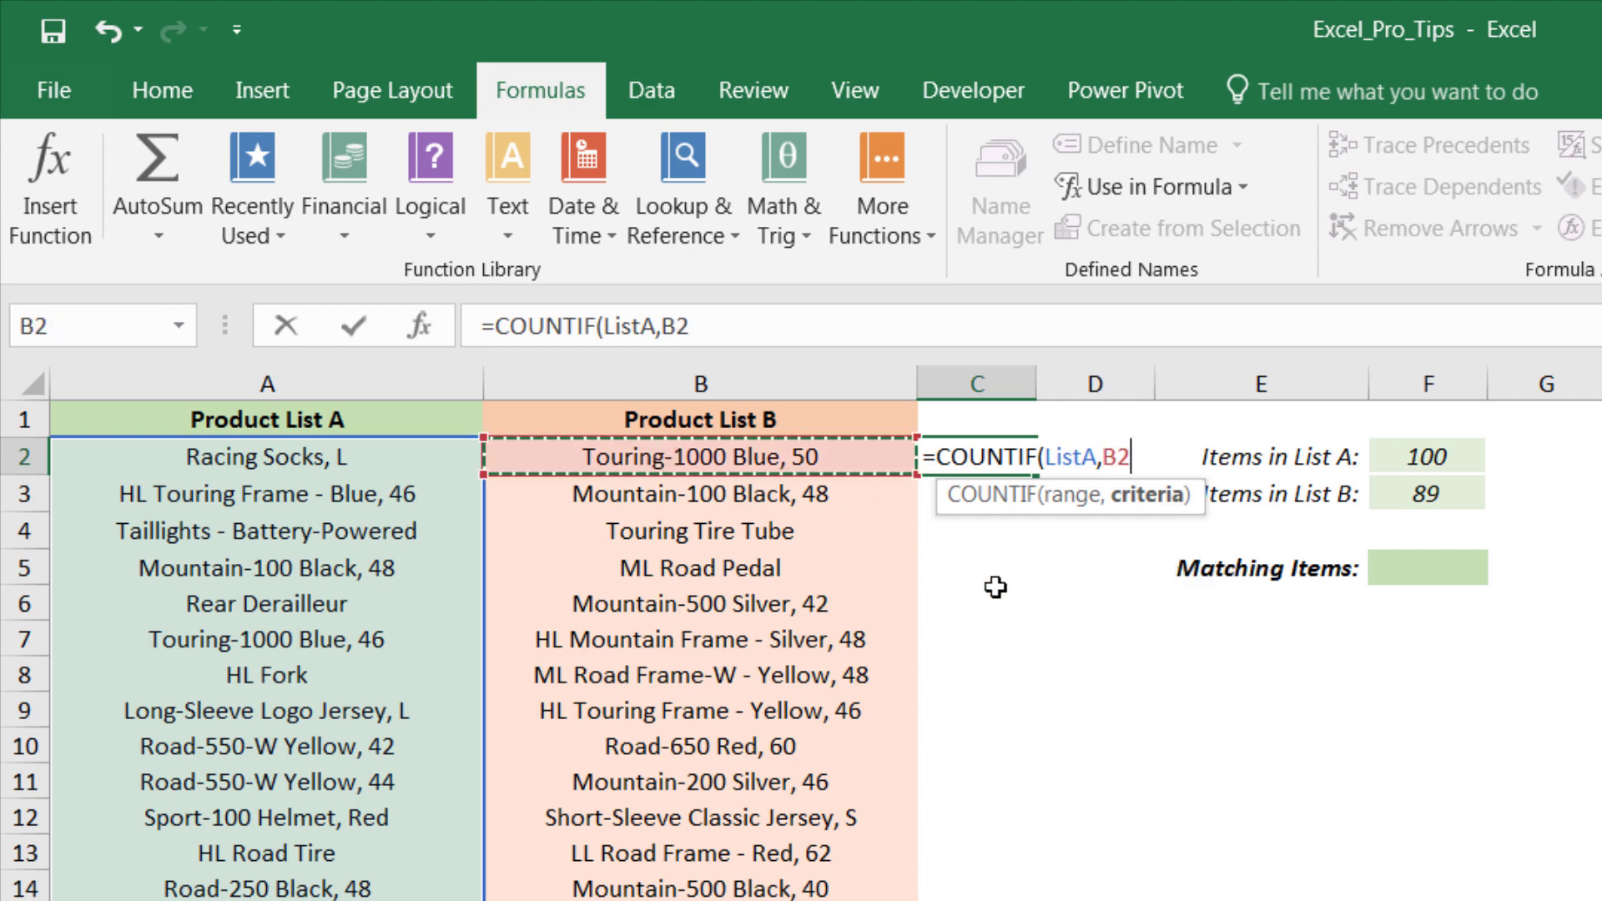
text())
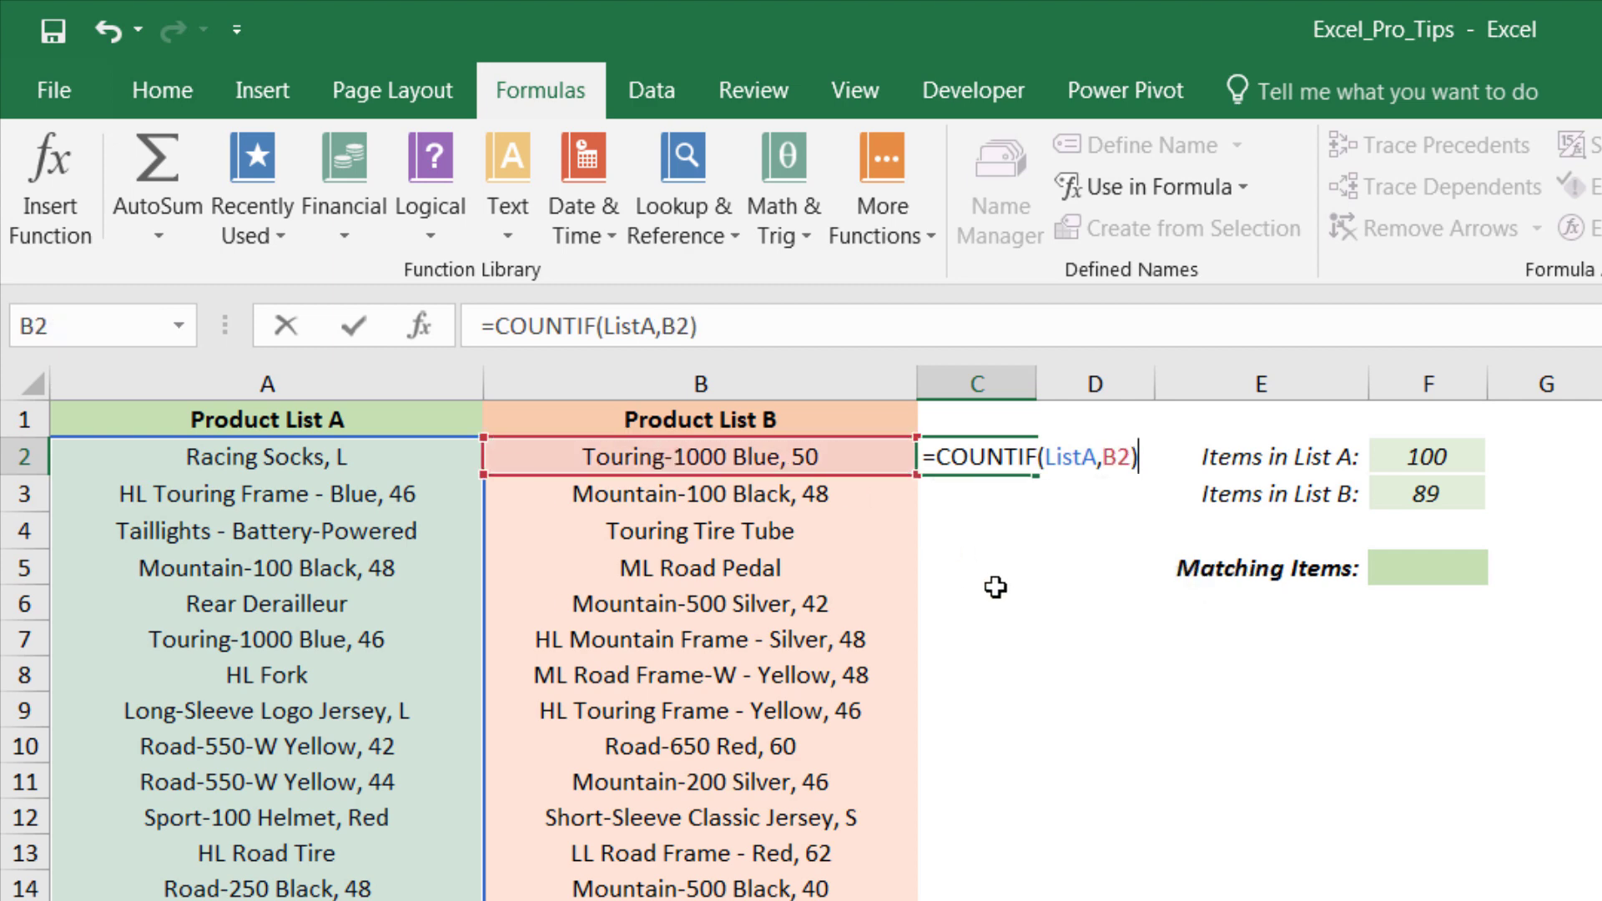
key(Return)
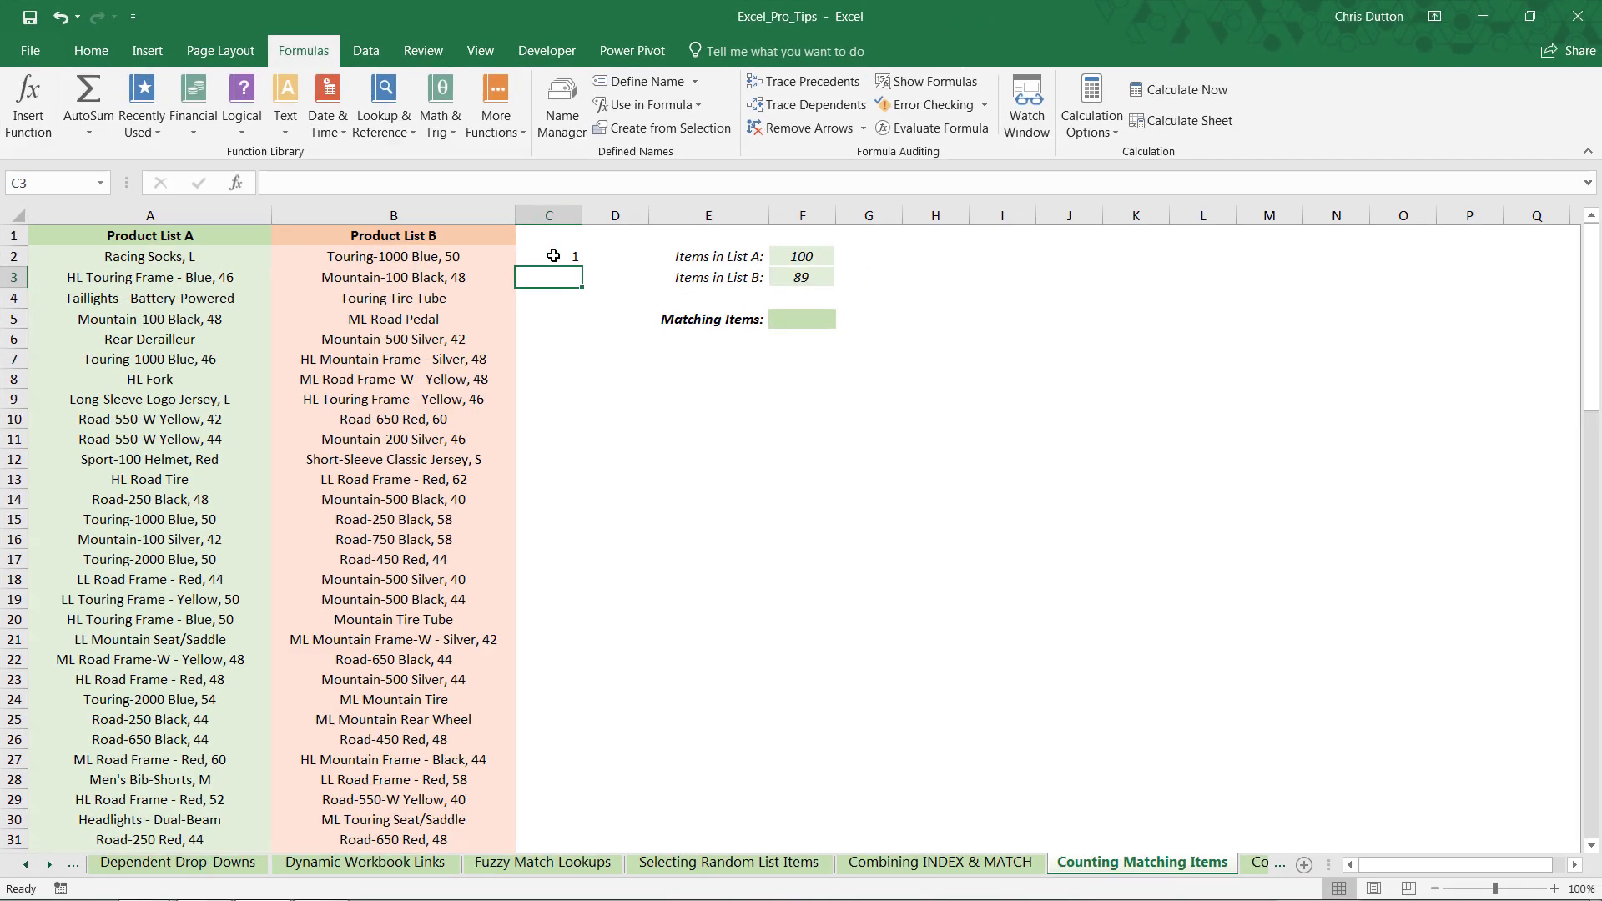
Fill the C2 COUNTIF formula down to row 101 and review the 1/0 match flags
click(951, 442)
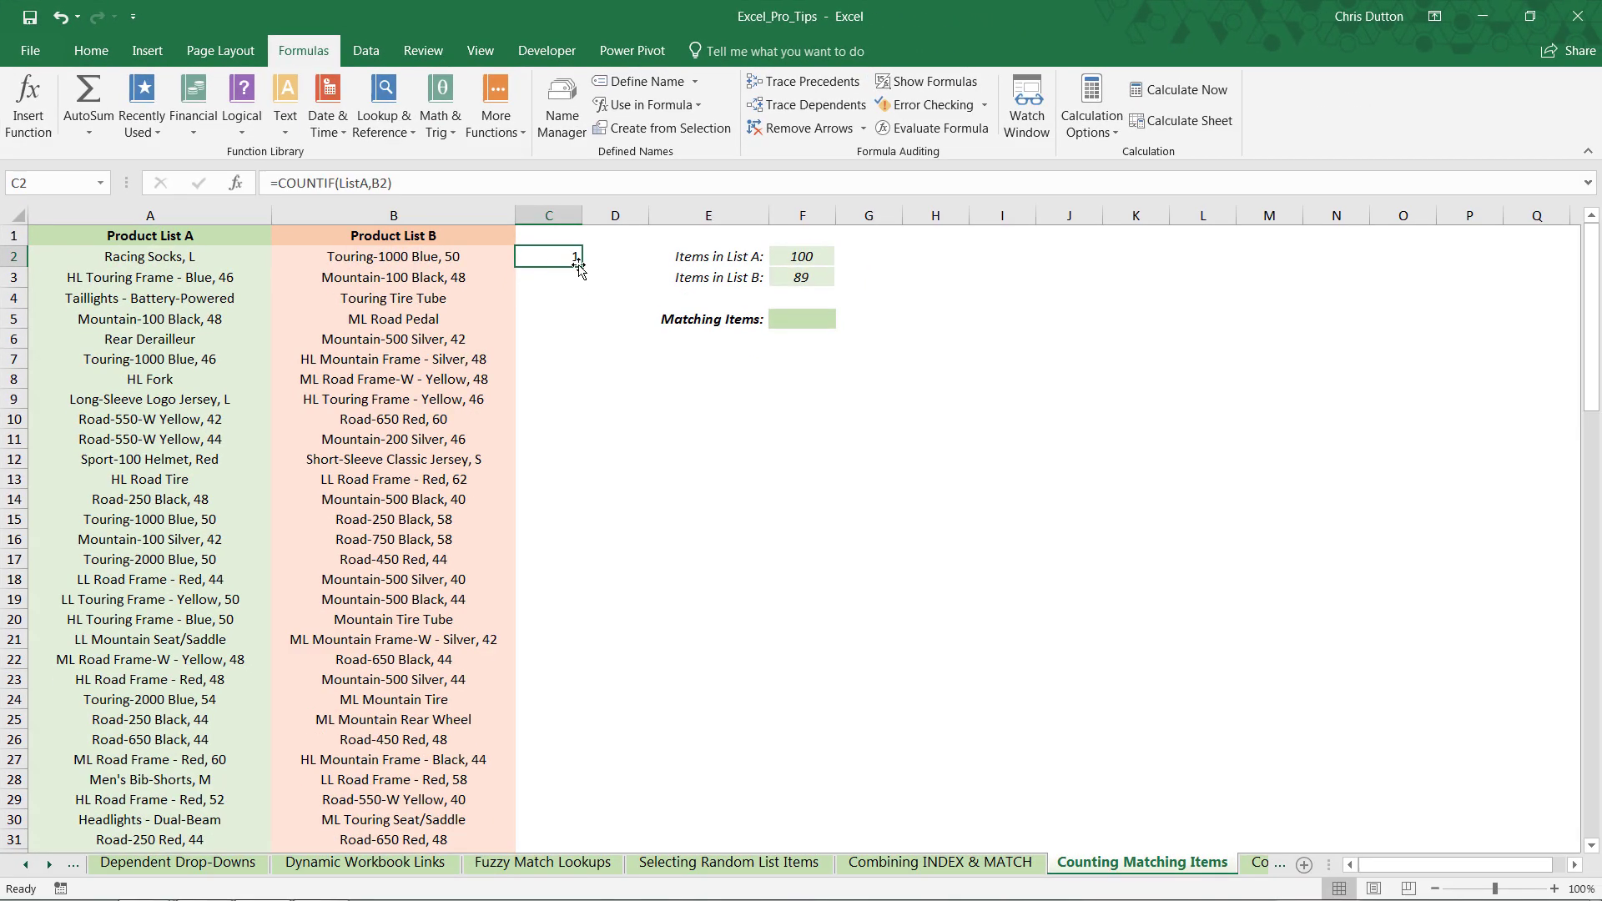
double_click(582, 267)
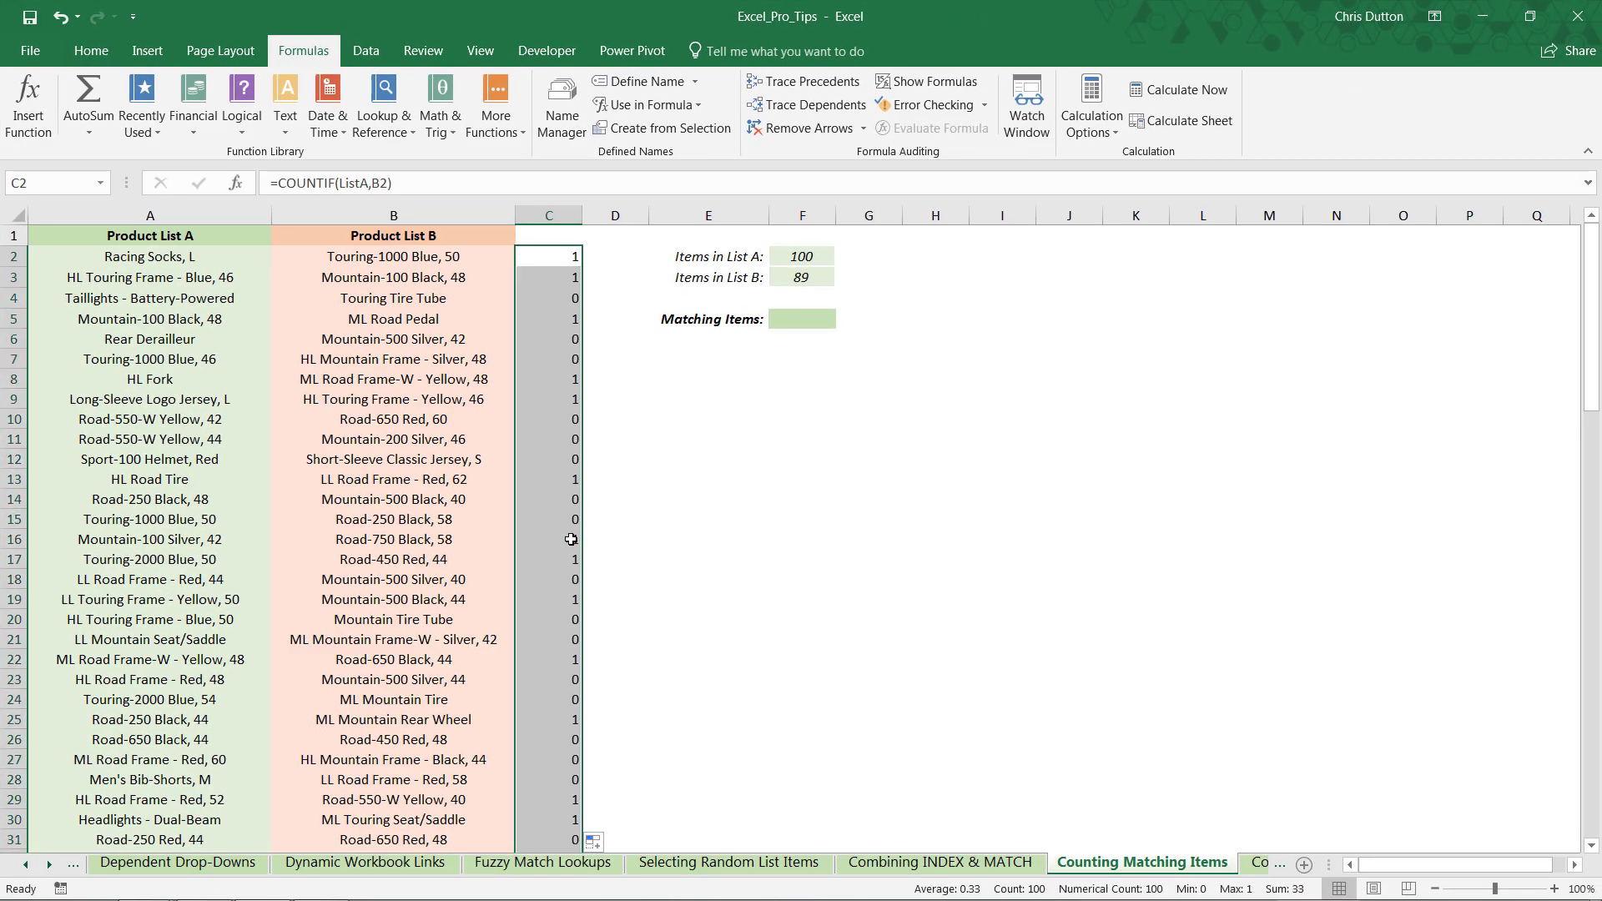
scroll(572, 539, down, 4)
scroll(572, 539, down, 15)
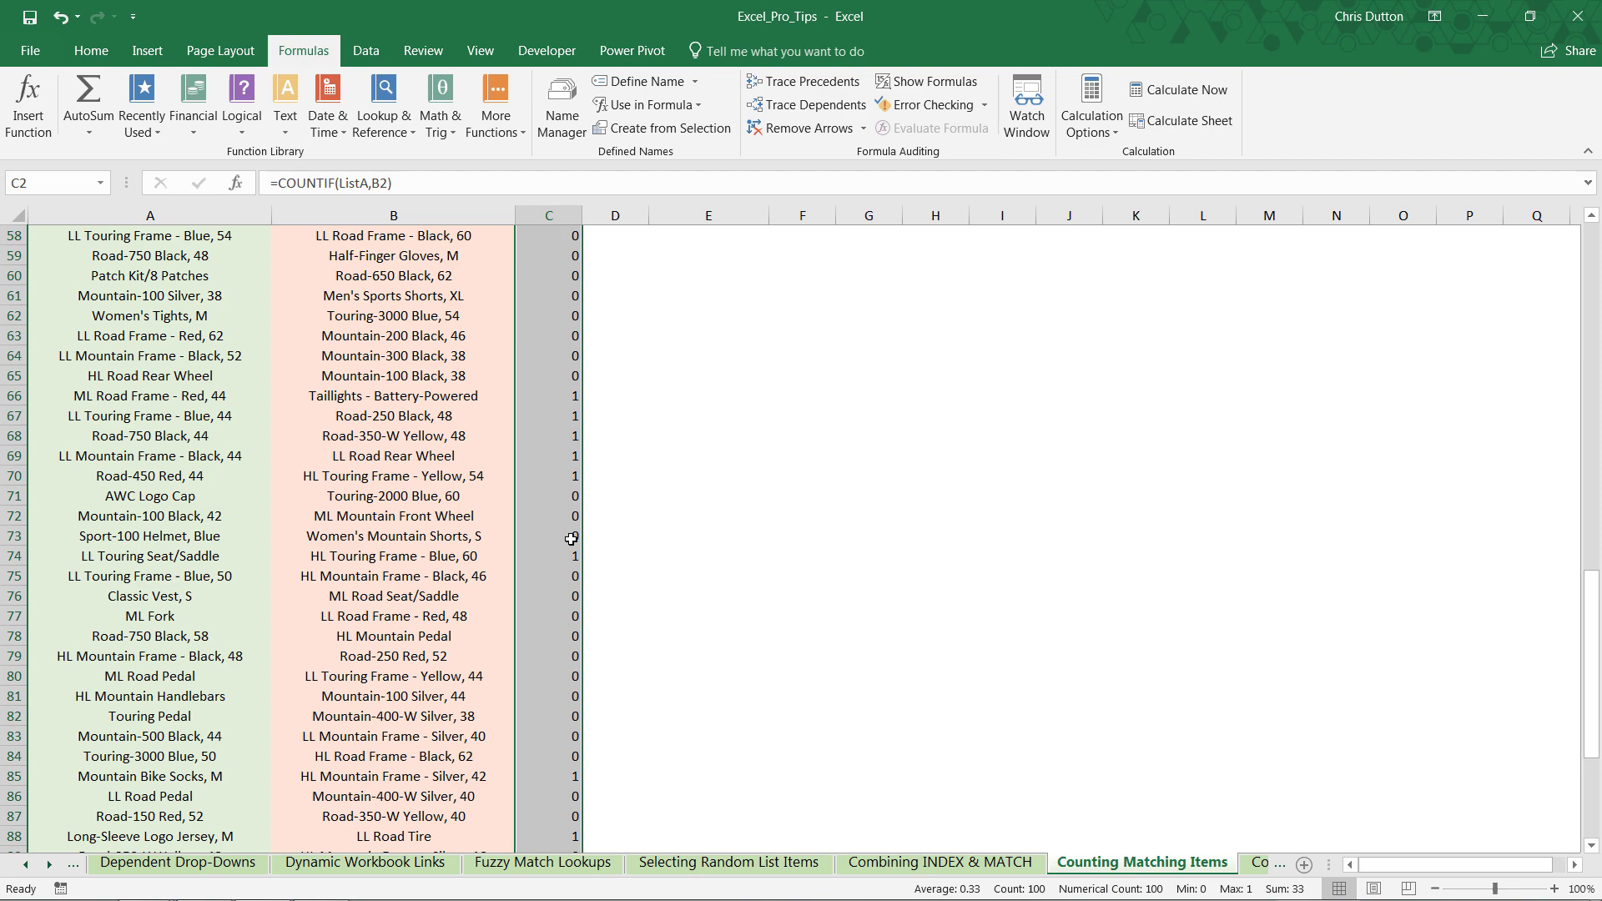
scroll(571, 538, down, 5)
scroll(571, 537, down, 3)
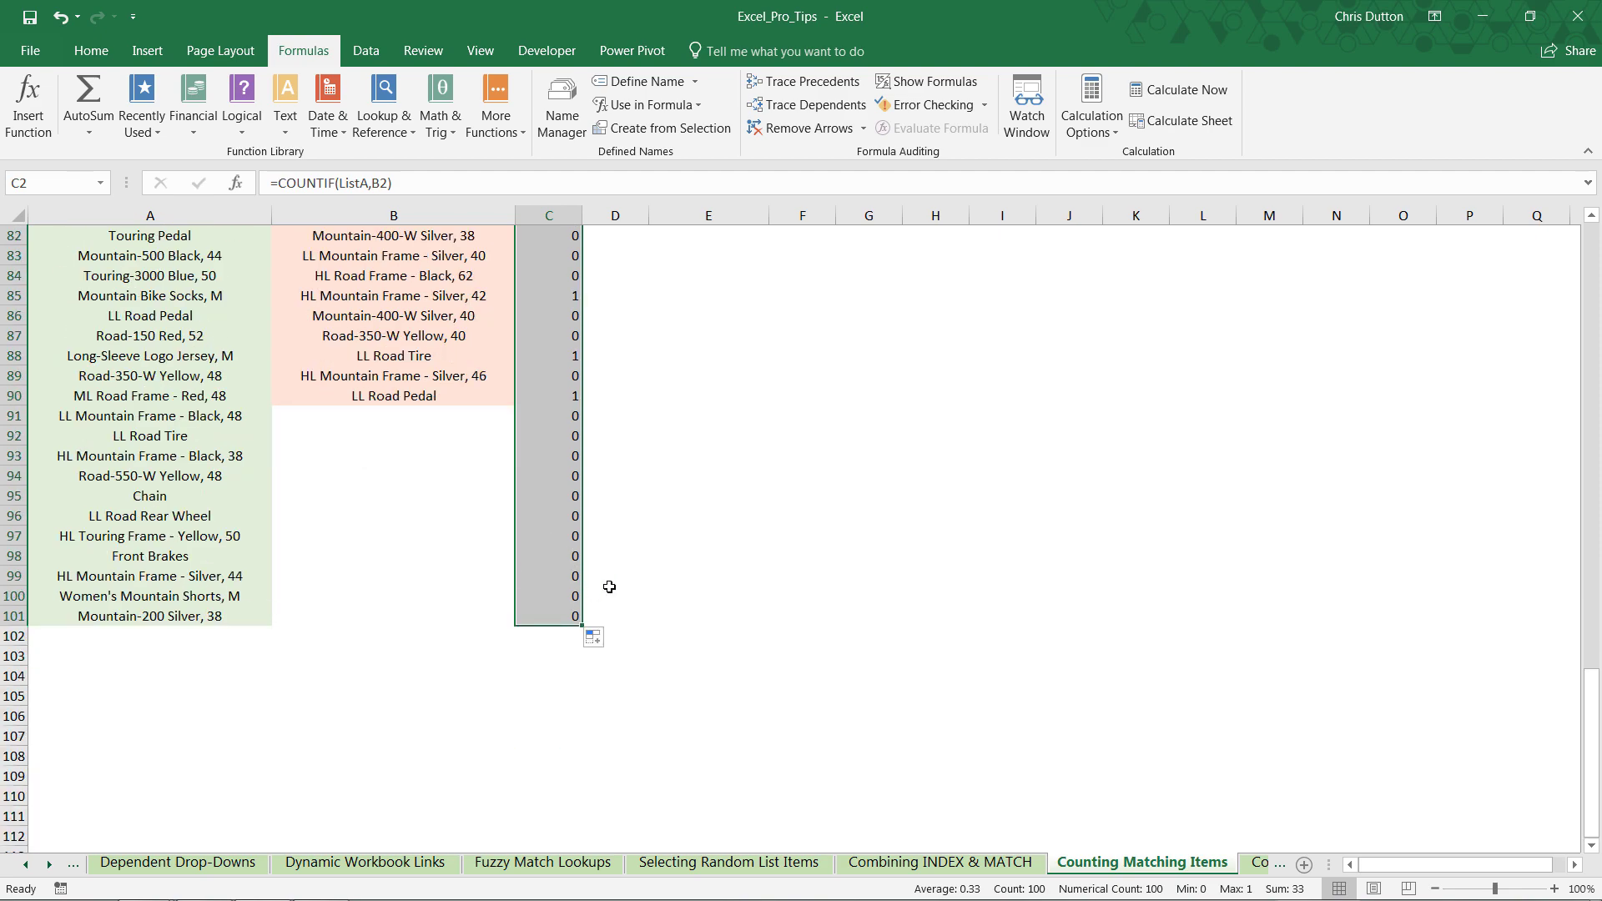
scroll(604, 582, up, 20)
scroll(595, 571, up, 1)
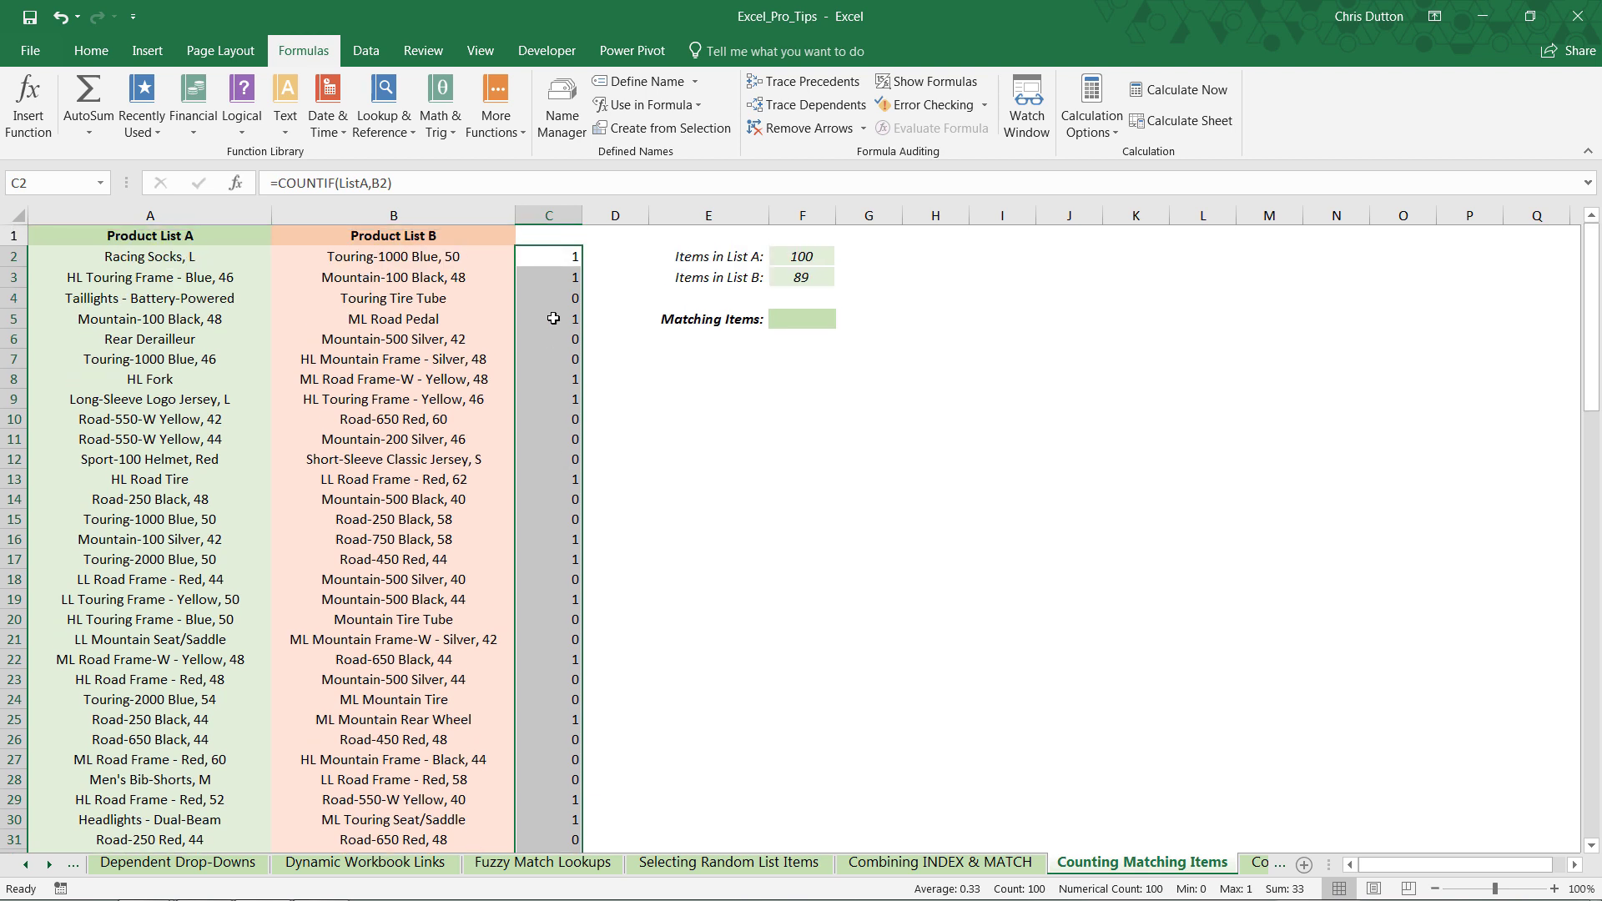
click(556, 262)
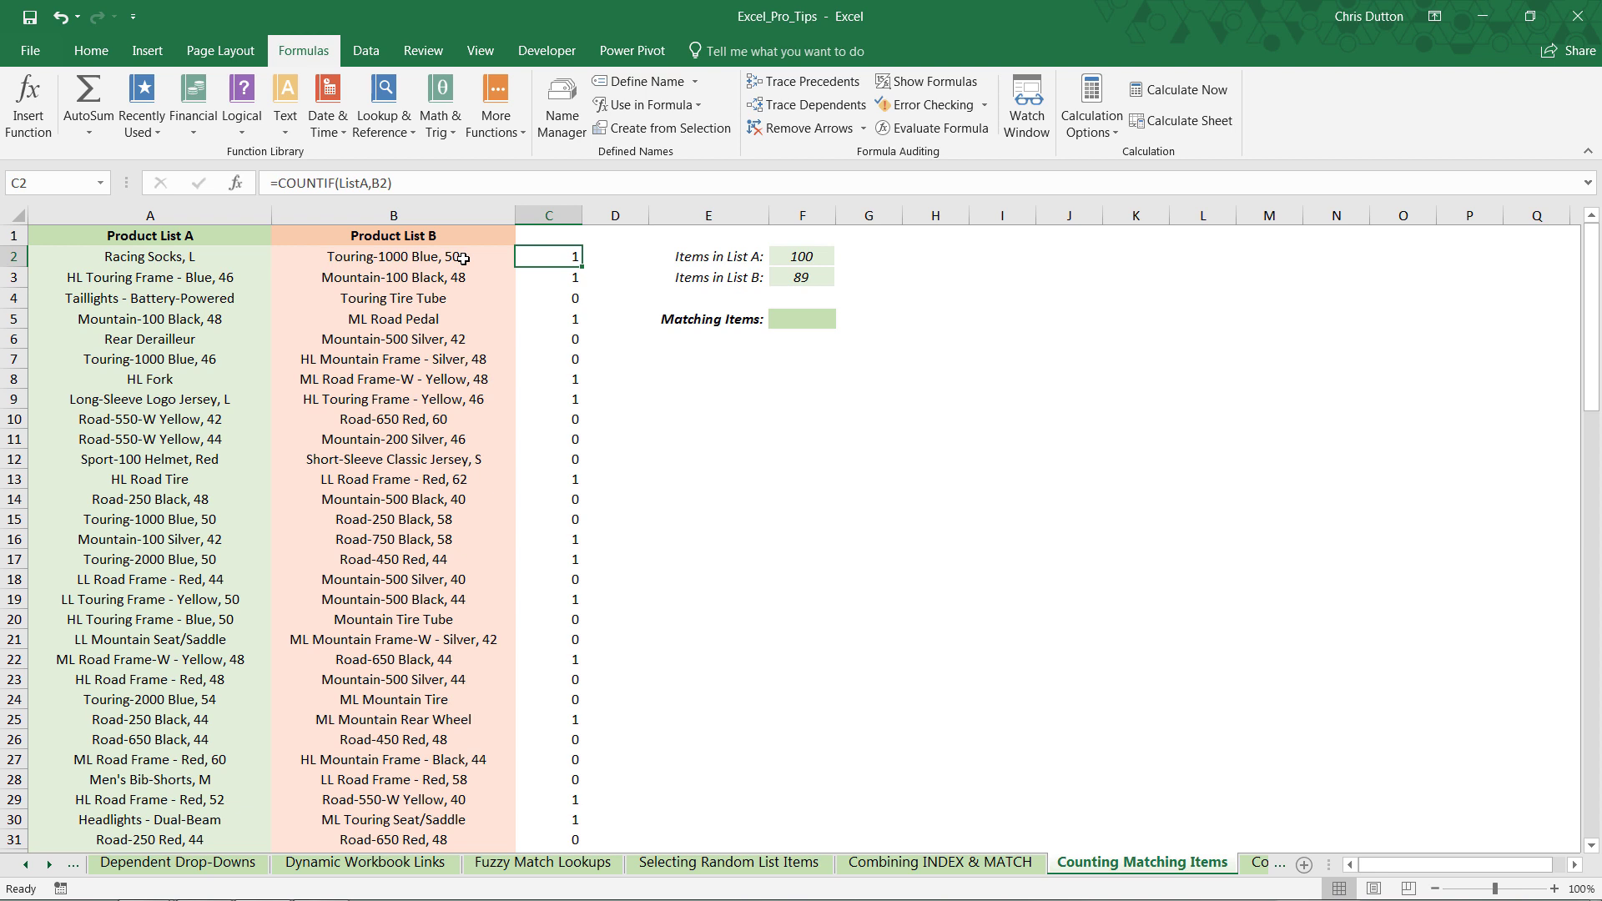
key(Down)
key(Down)
key(Down)
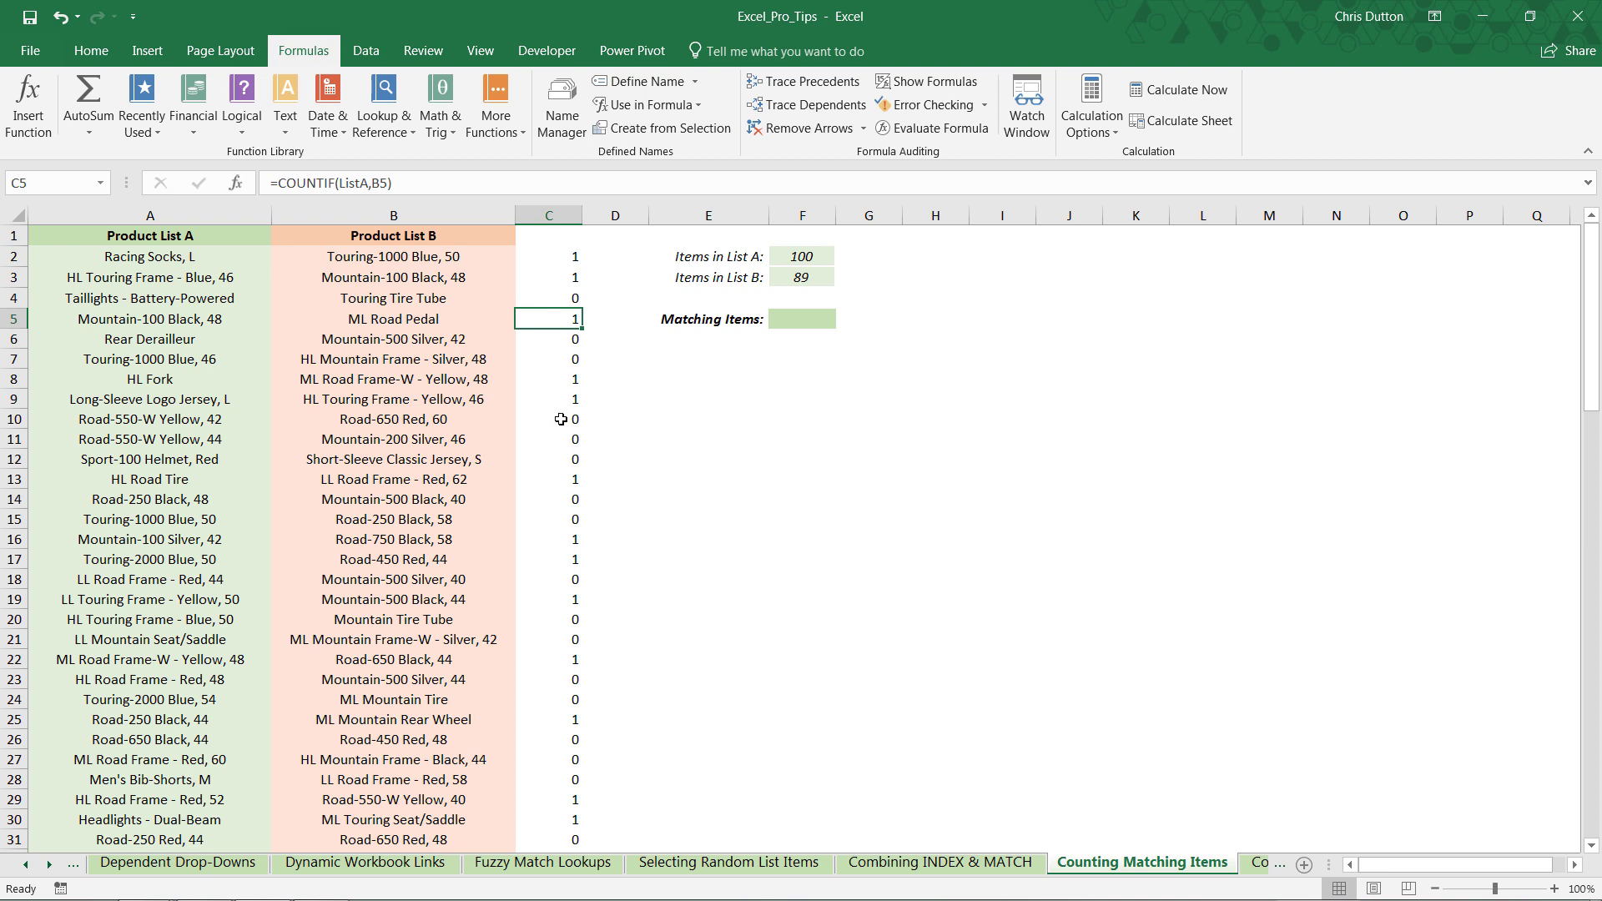
click(554, 219)
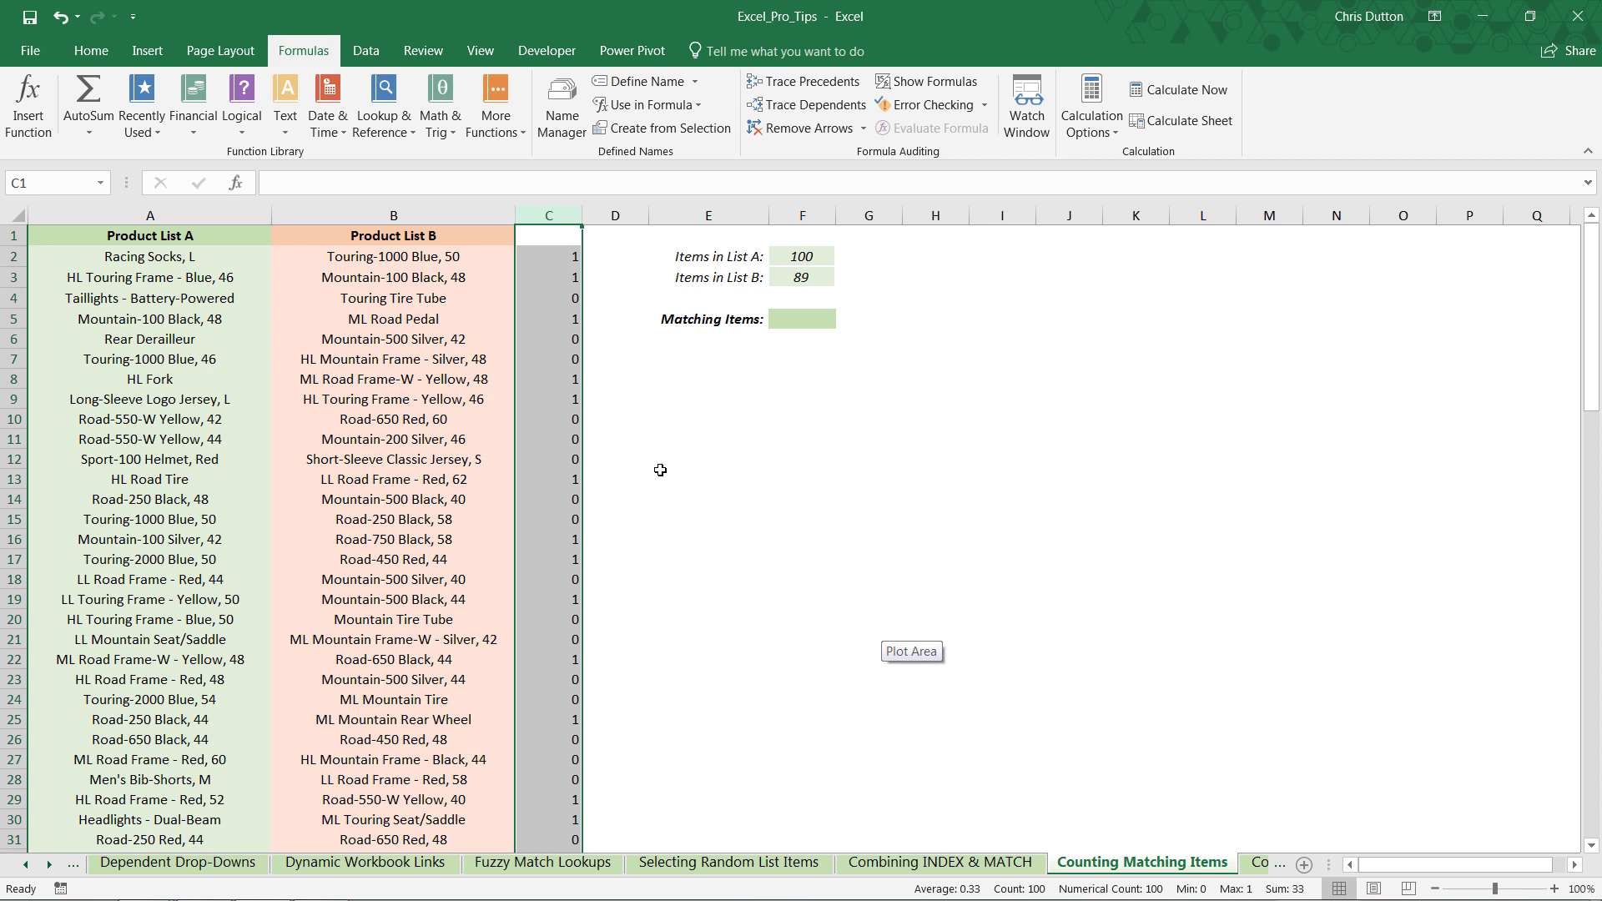
click(549, 263)
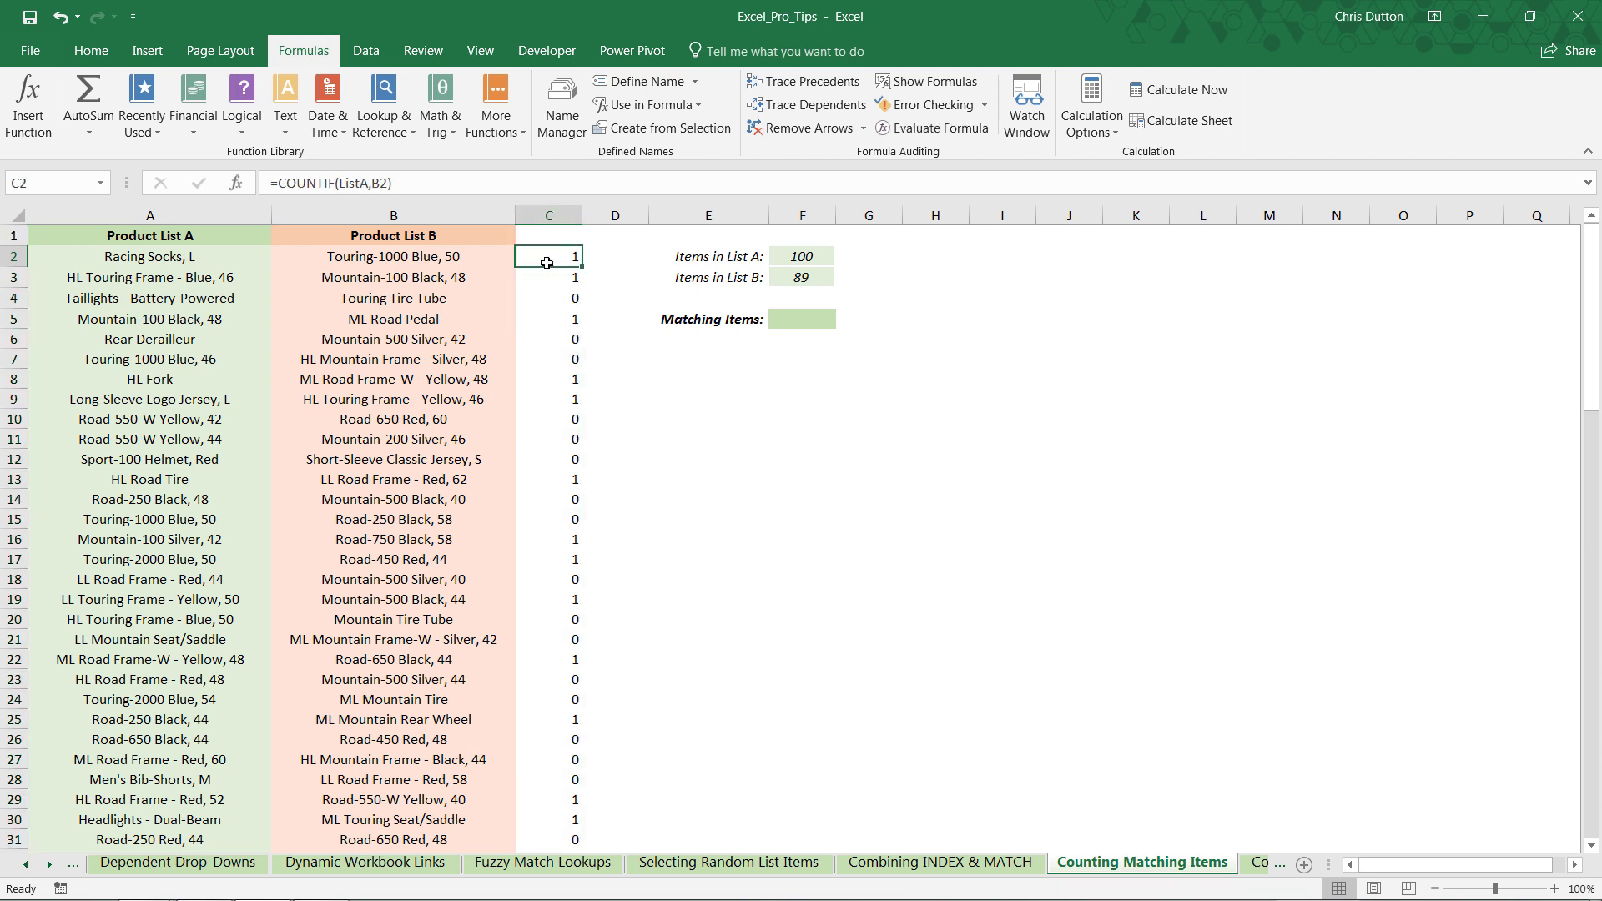
key(F2)
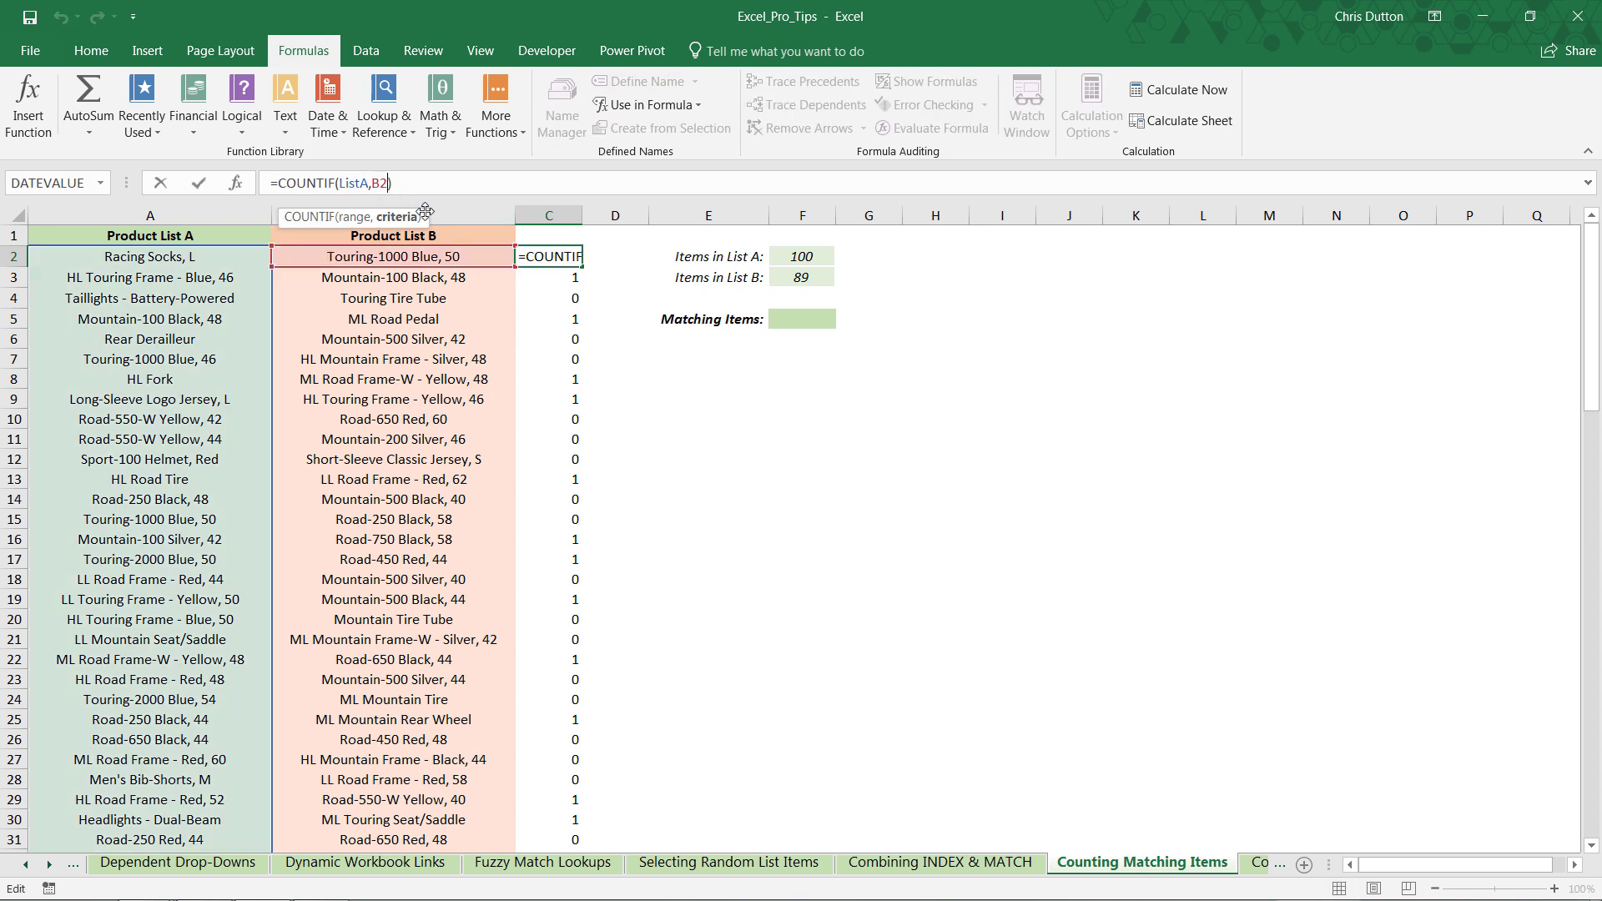
key(Left)
key(BackSpace)
key(BackSpace)
text(L)
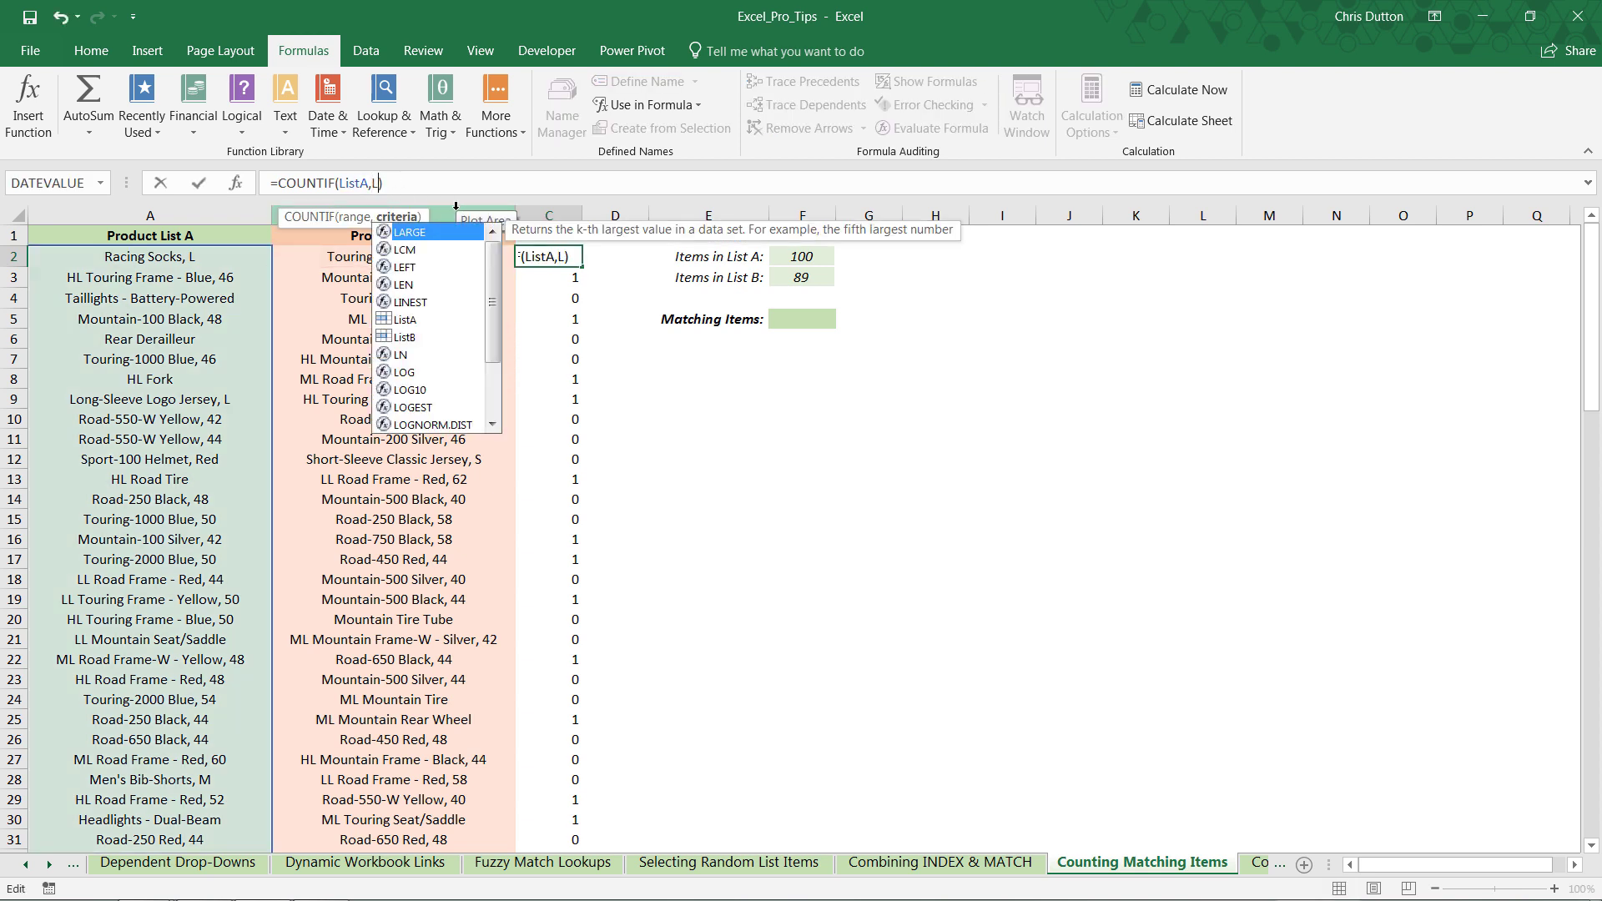
text(istB)
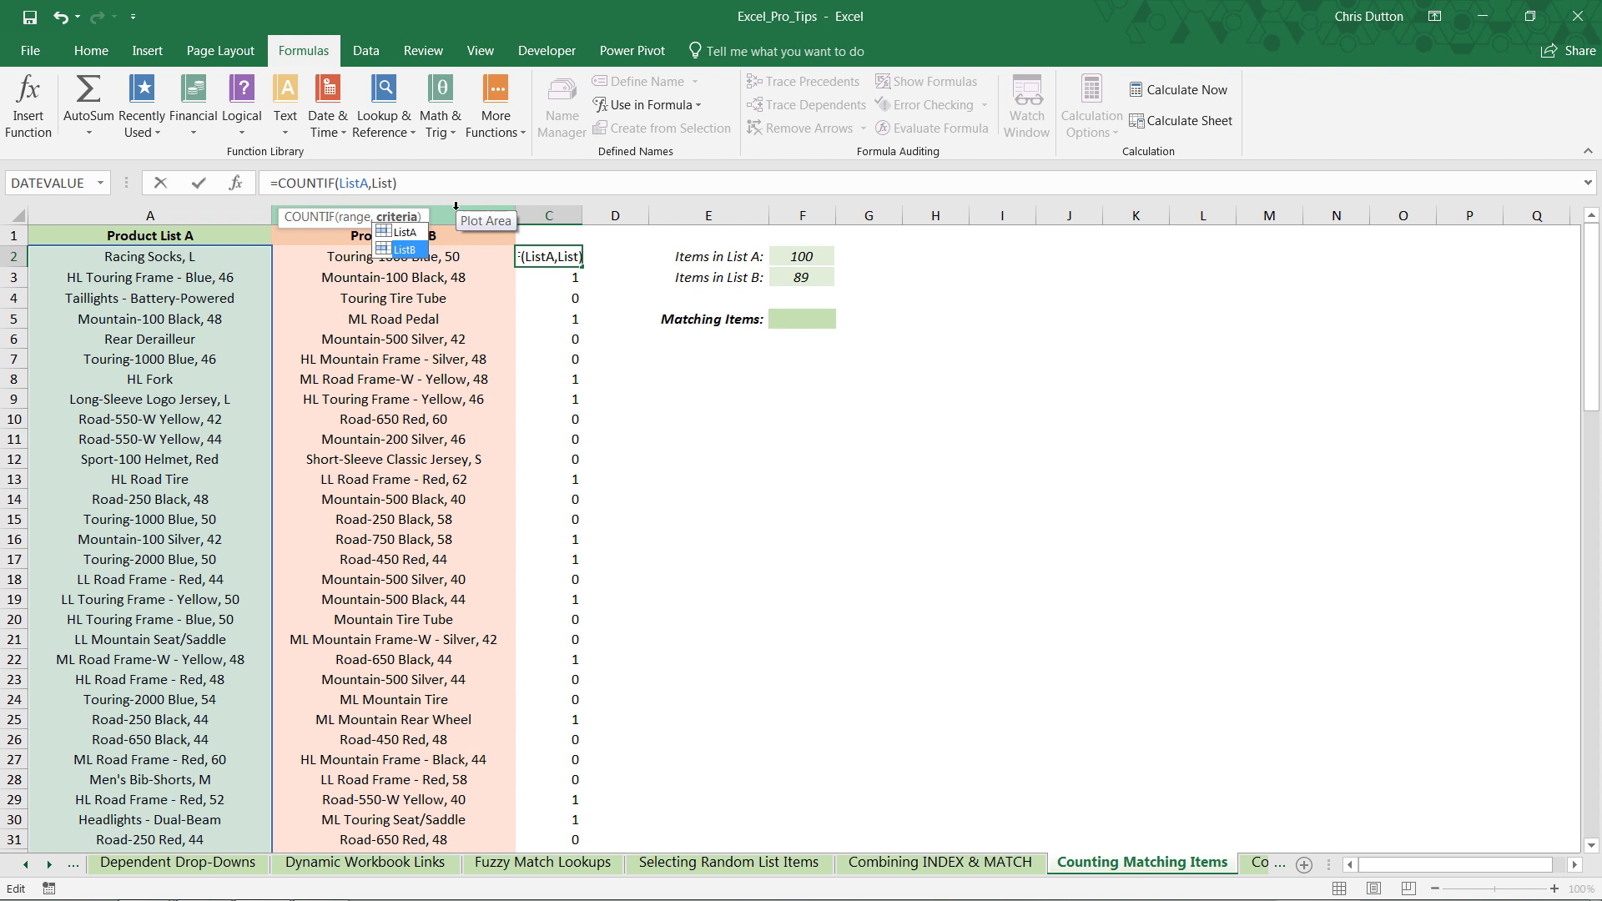
key(Return)
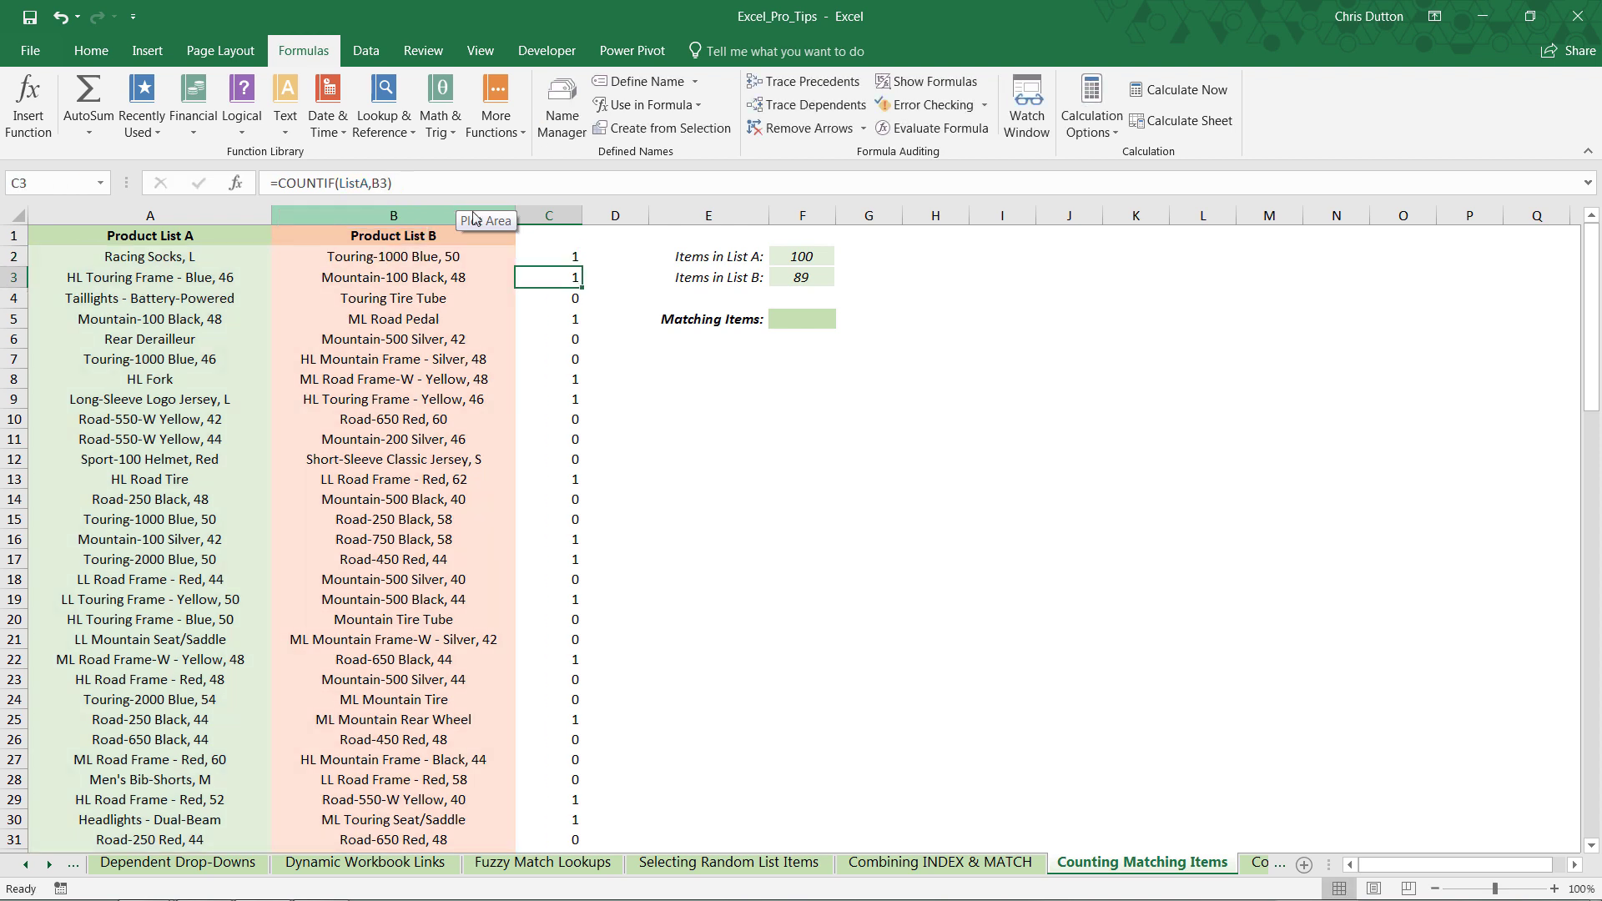
click(573, 257)
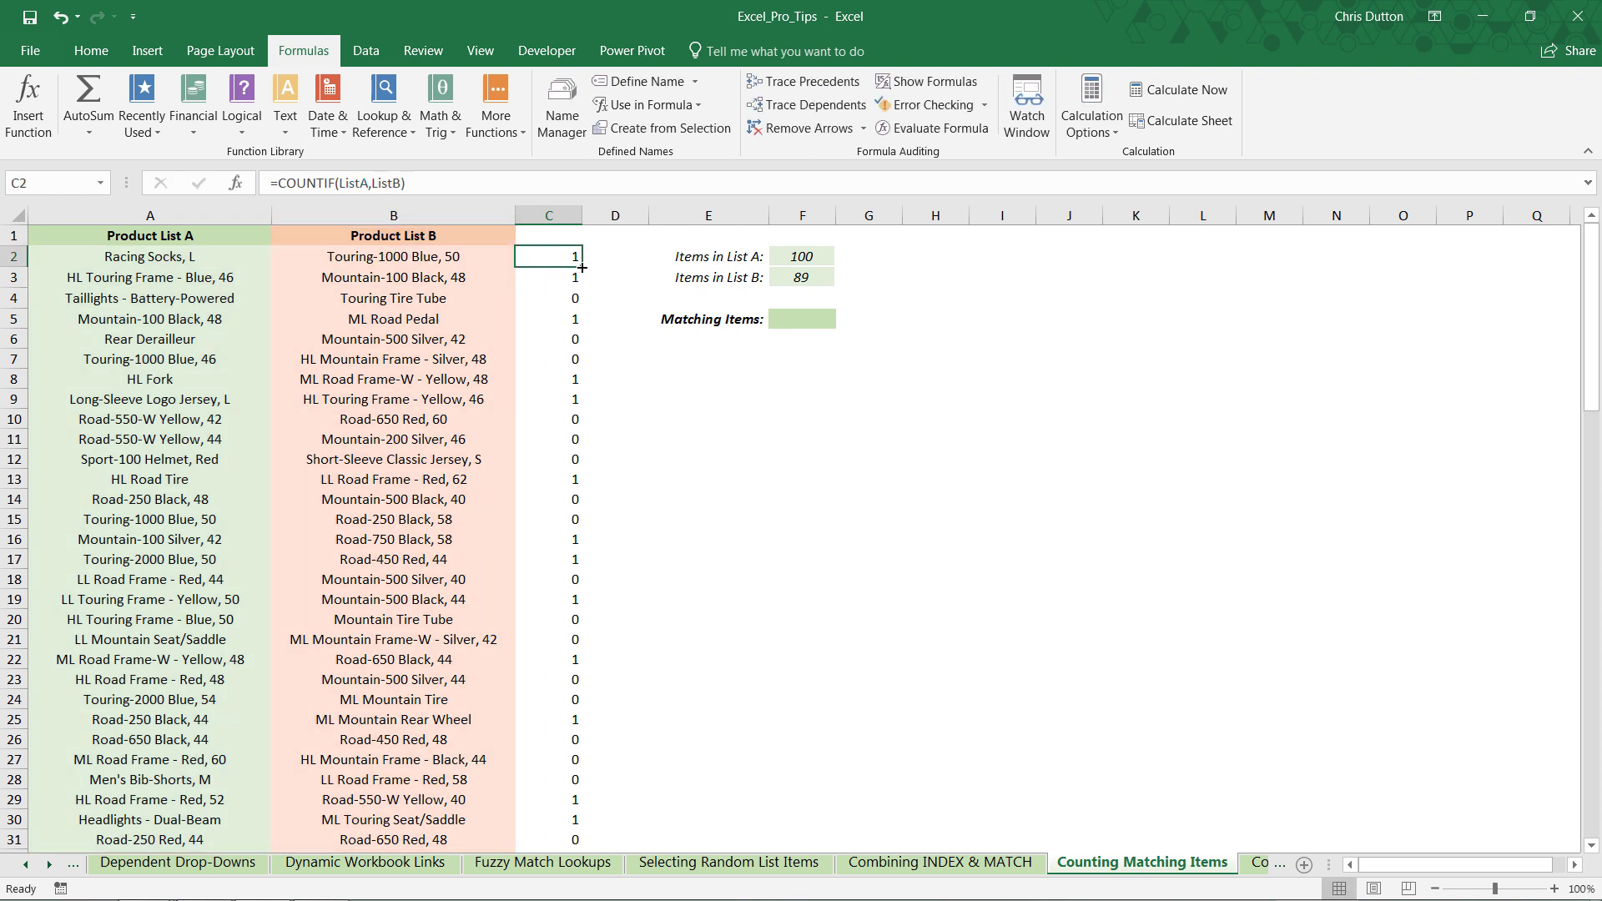
double_click(582, 263)
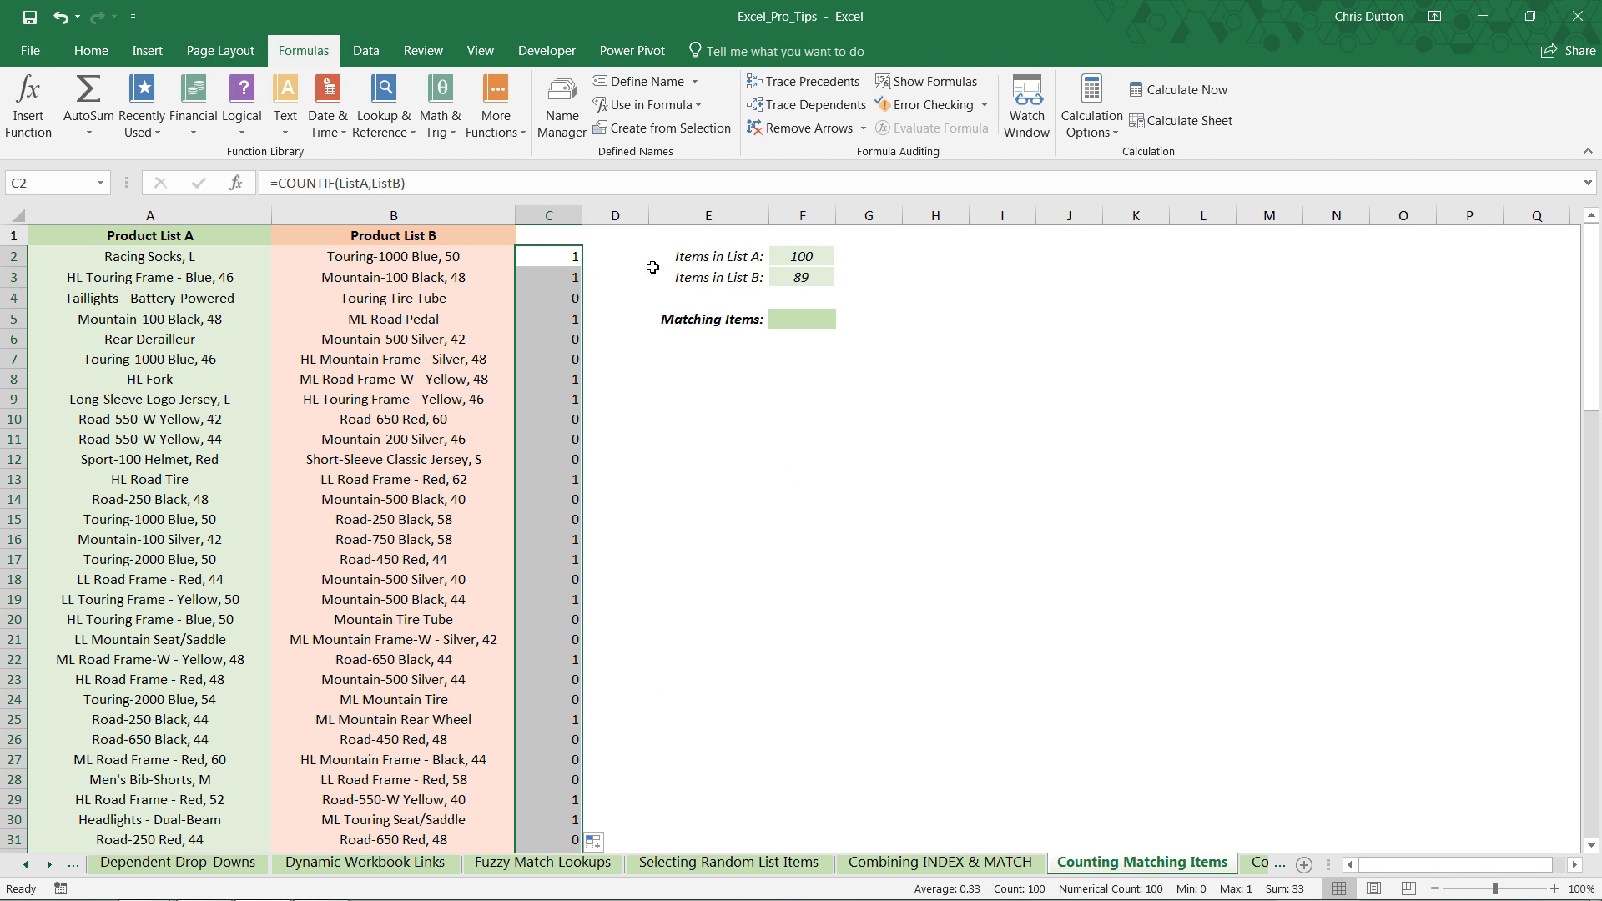
click(564, 257)
click(558, 317)
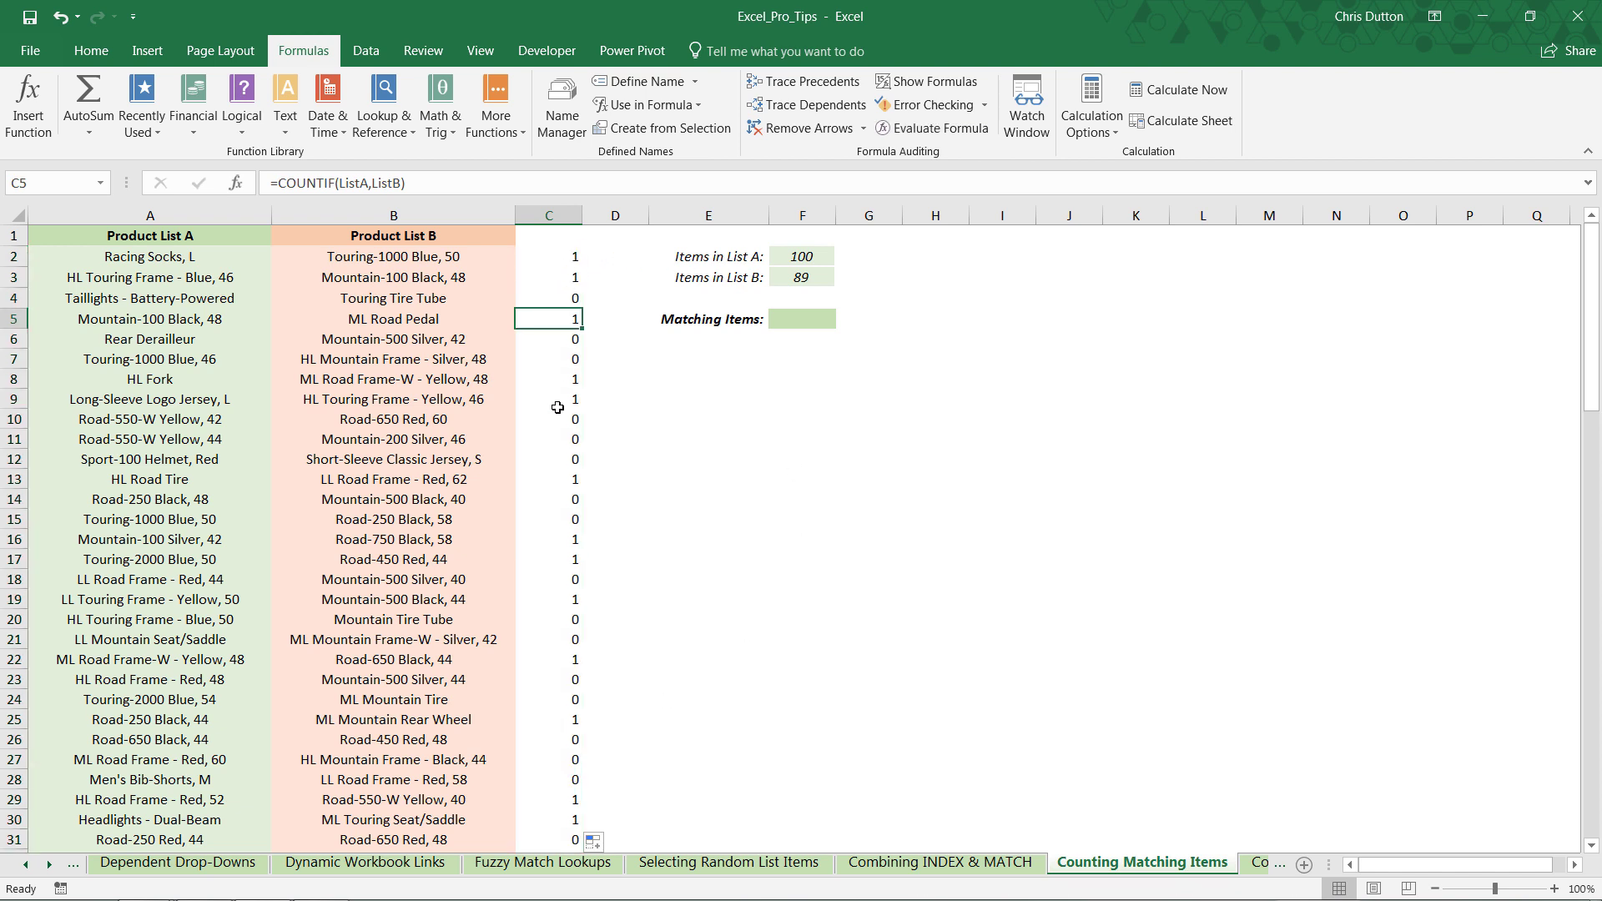
click(559, 437)
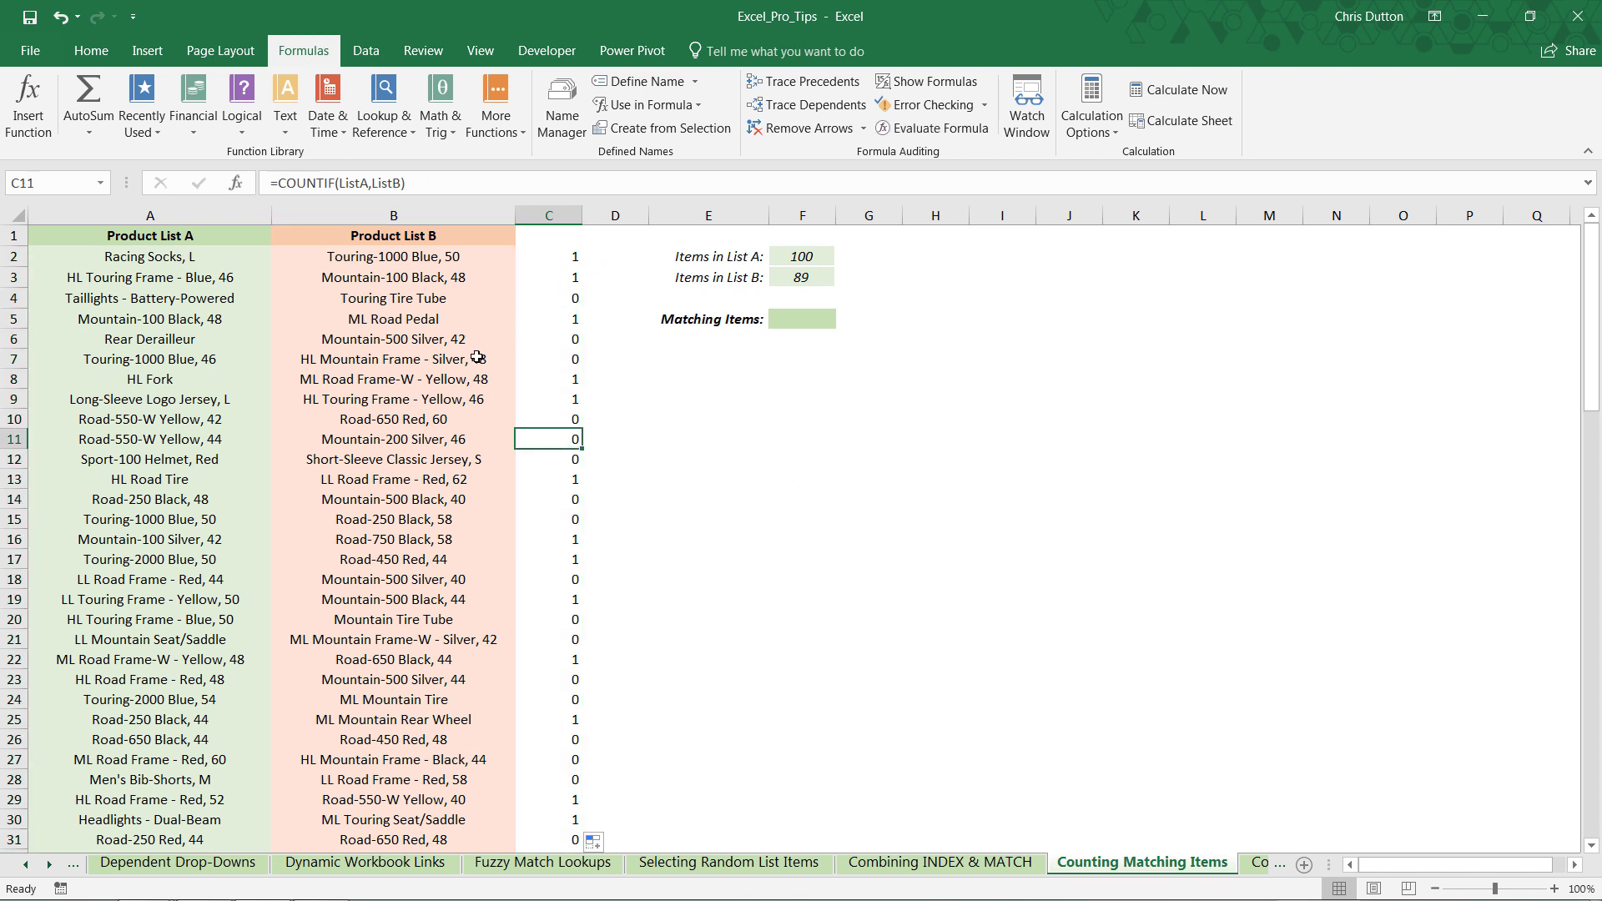
click(557, 514)
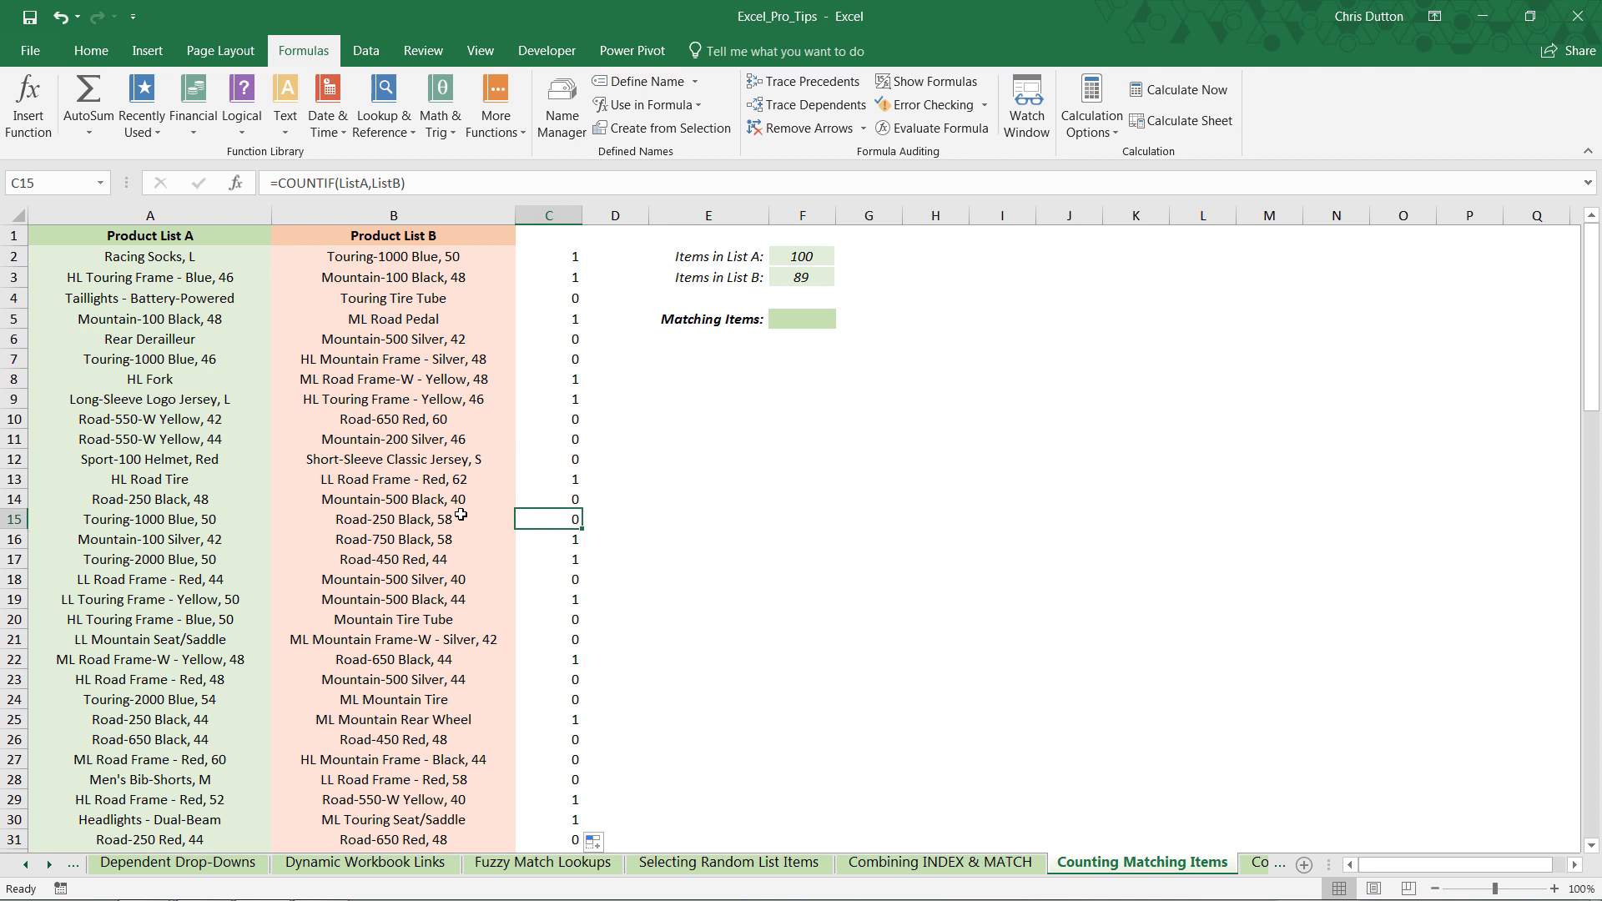
click(553, 596)
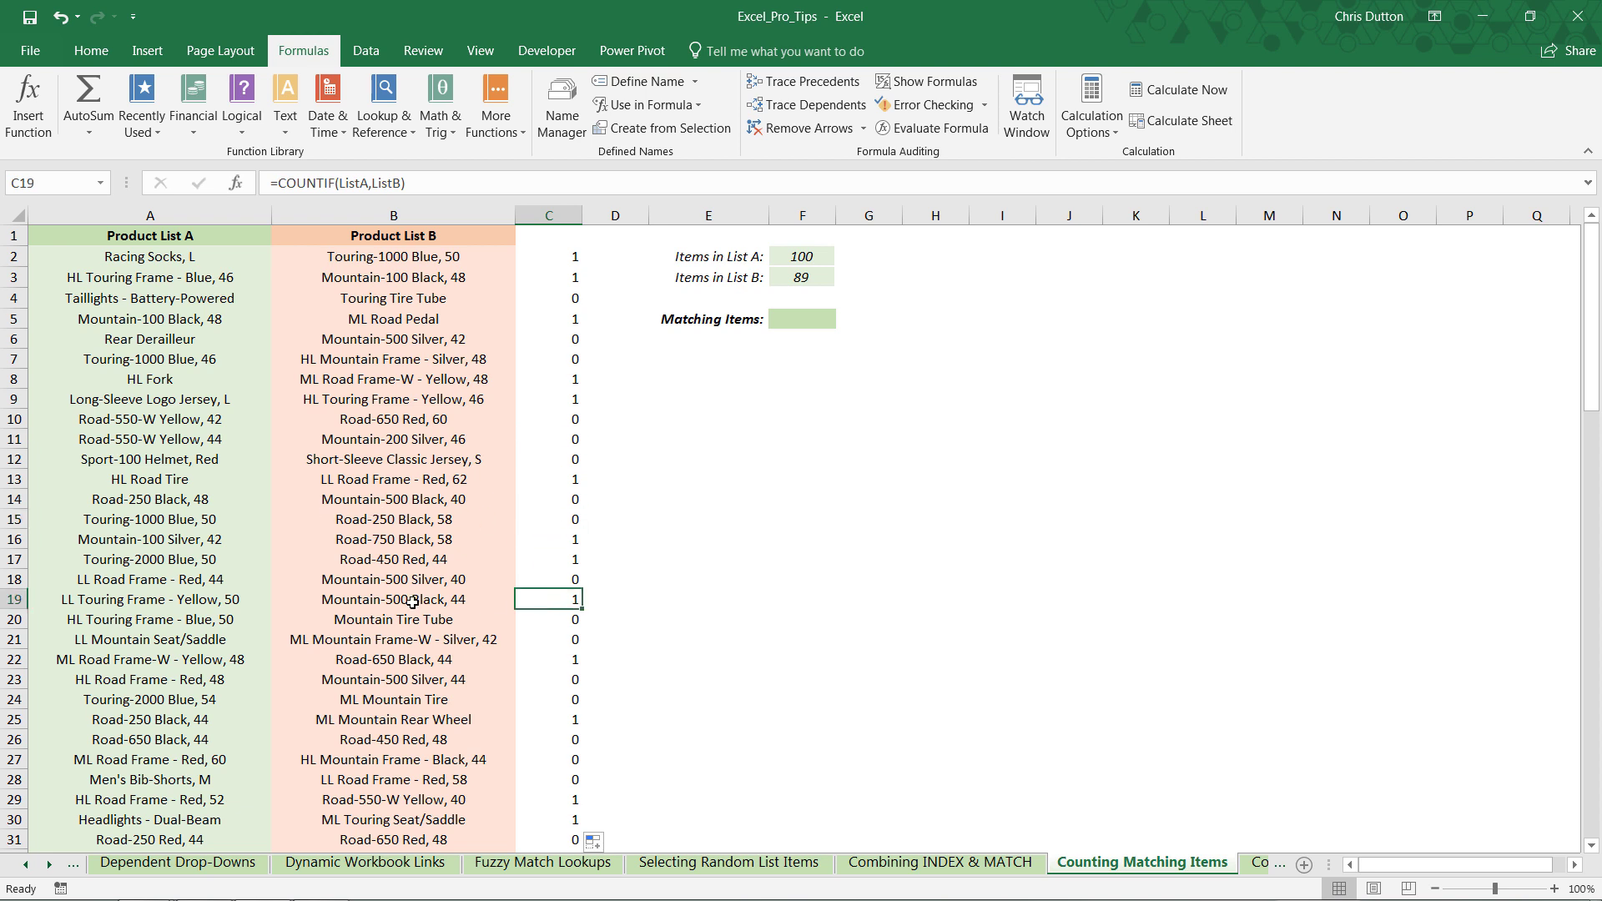
click(551, 649)
click(557, 725)
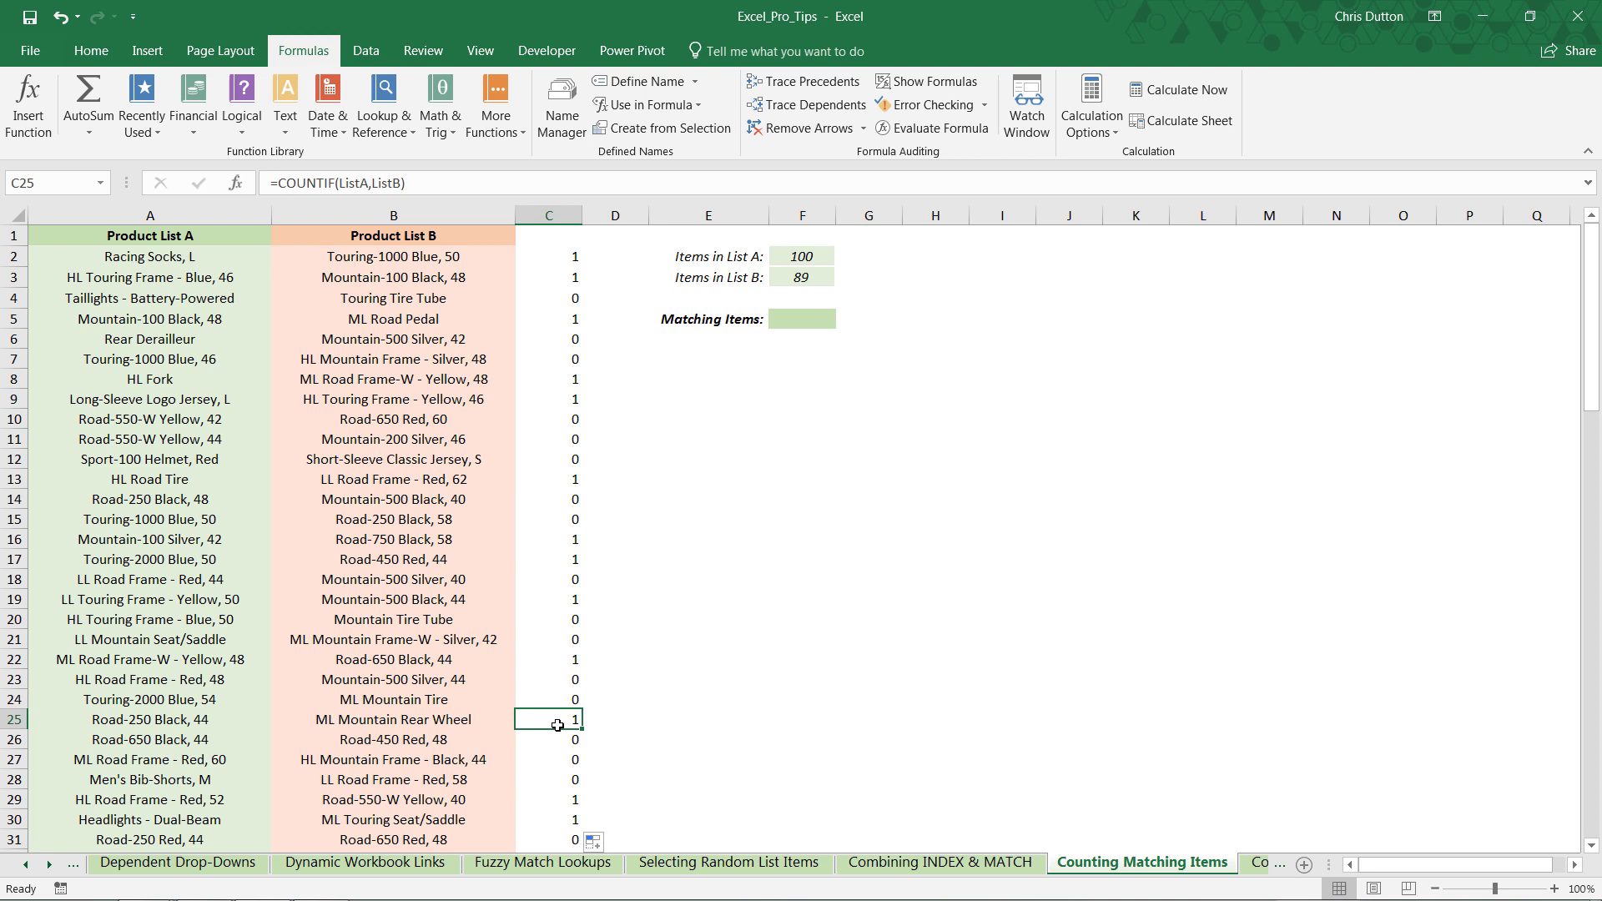
scroll(559, 725, down, 1)
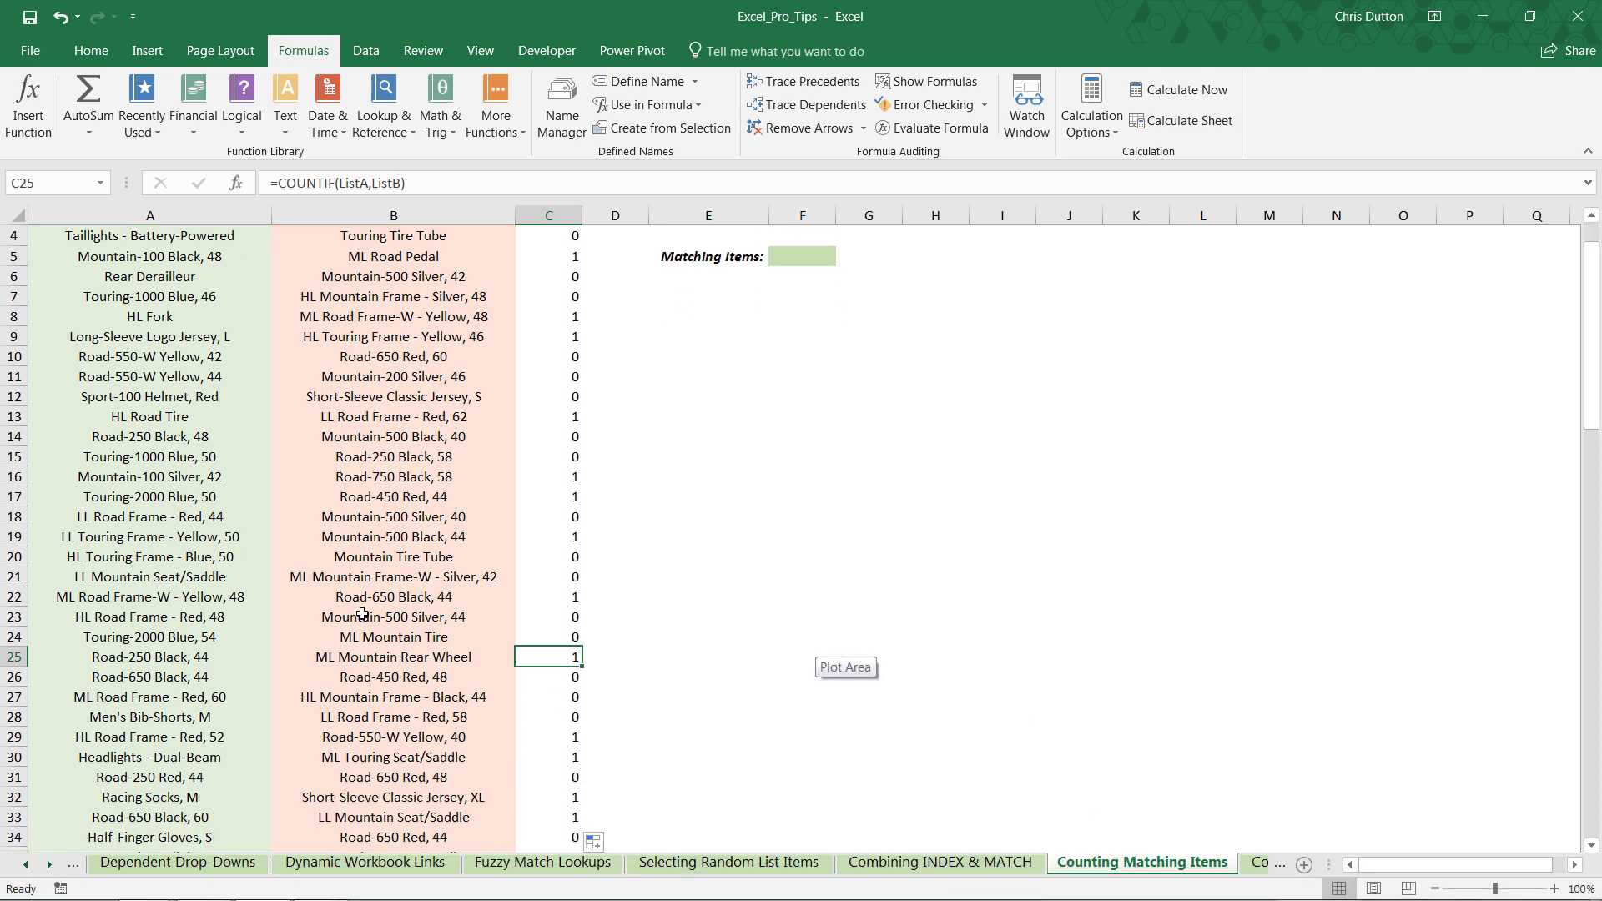
scroll(551, 568, up, 1)
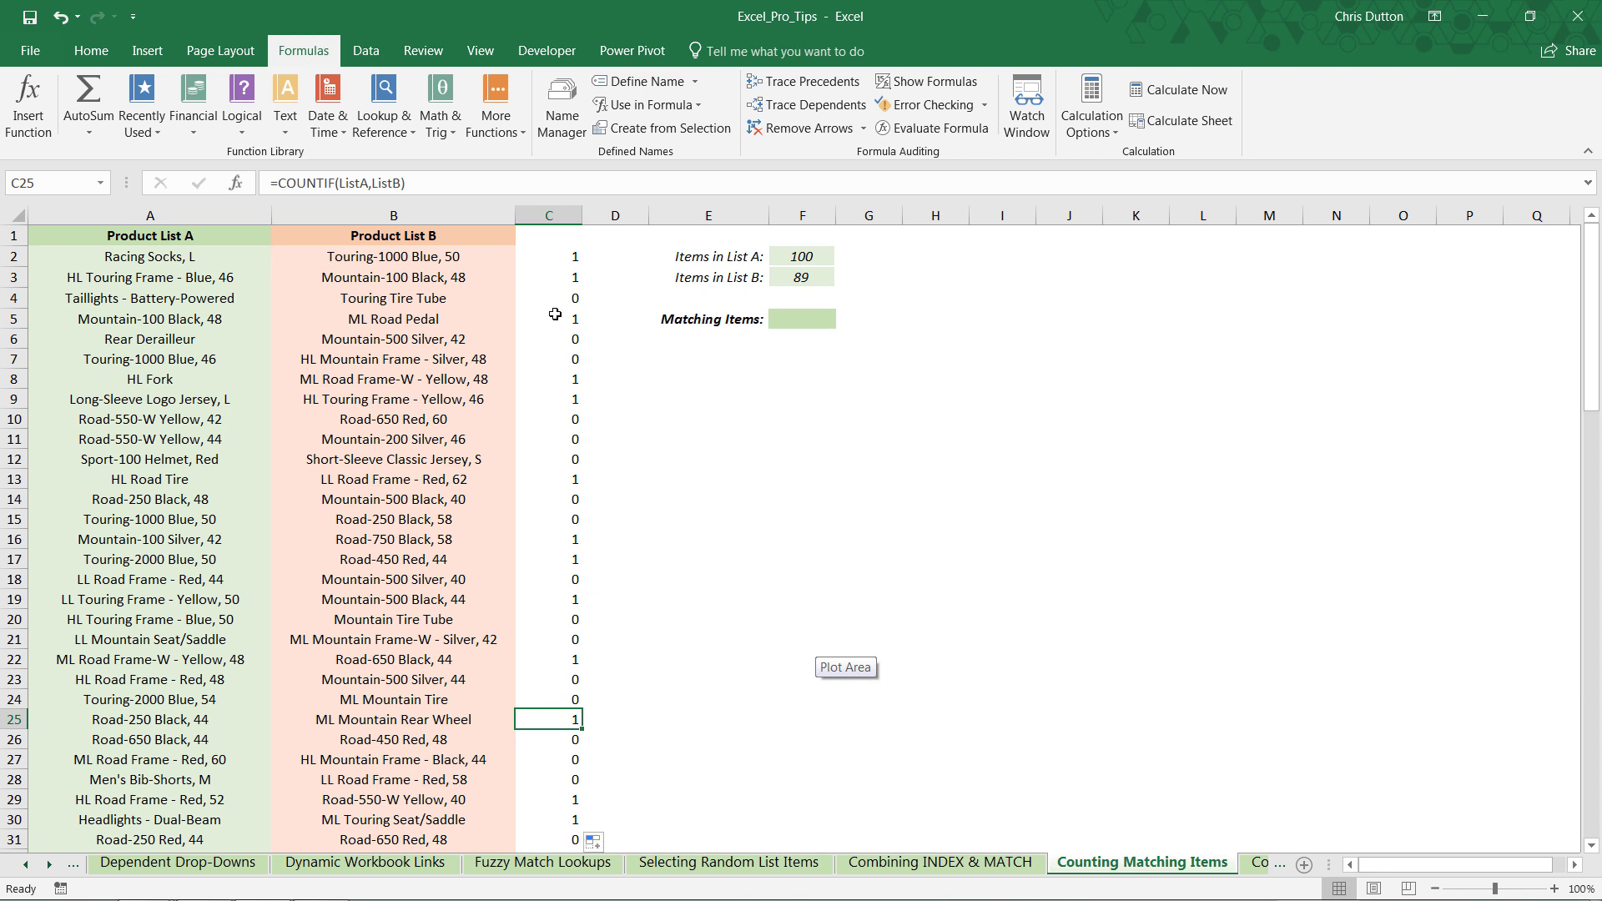
Enter the reverse check =COUNTIF(ListB,ListA) in cell D2
click(606, 256)
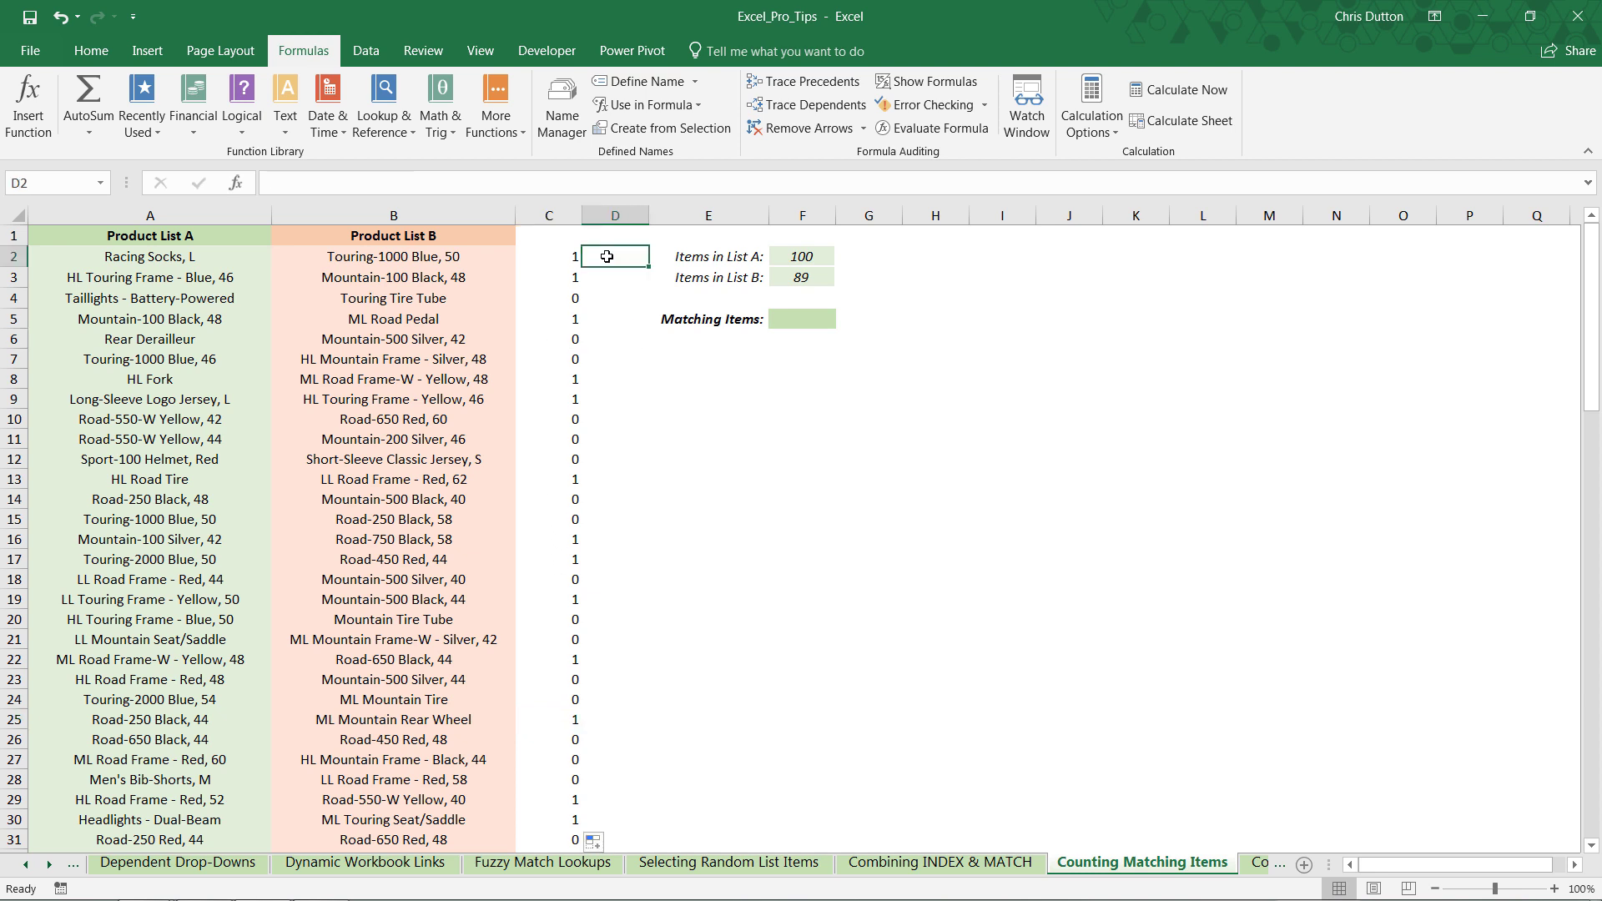
text(=COUNTIF()
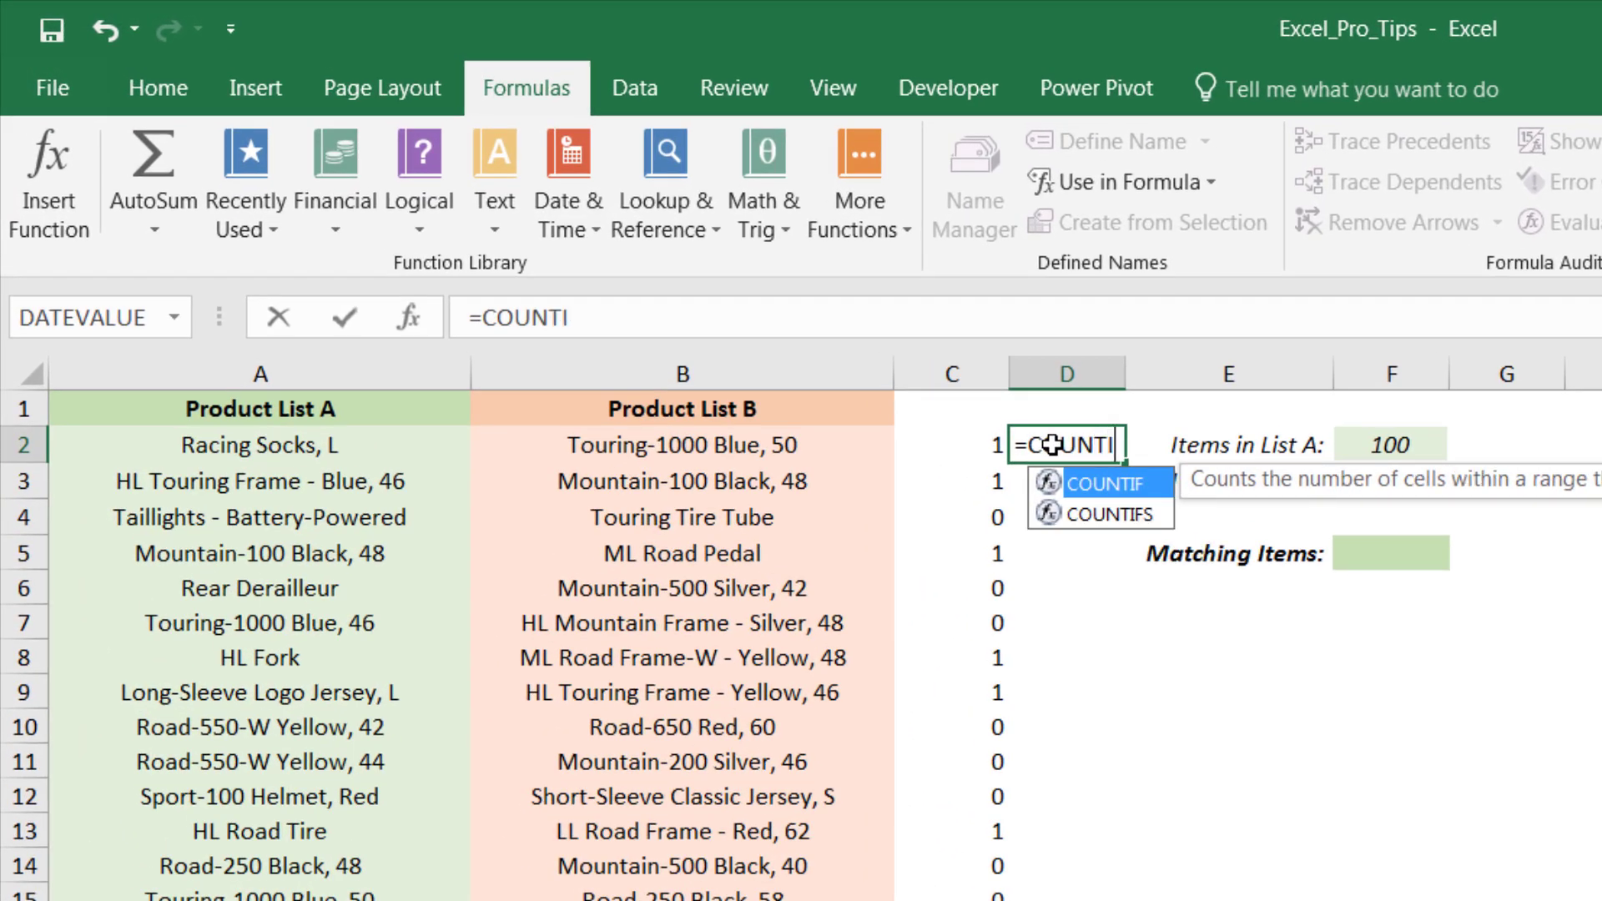
text(List)
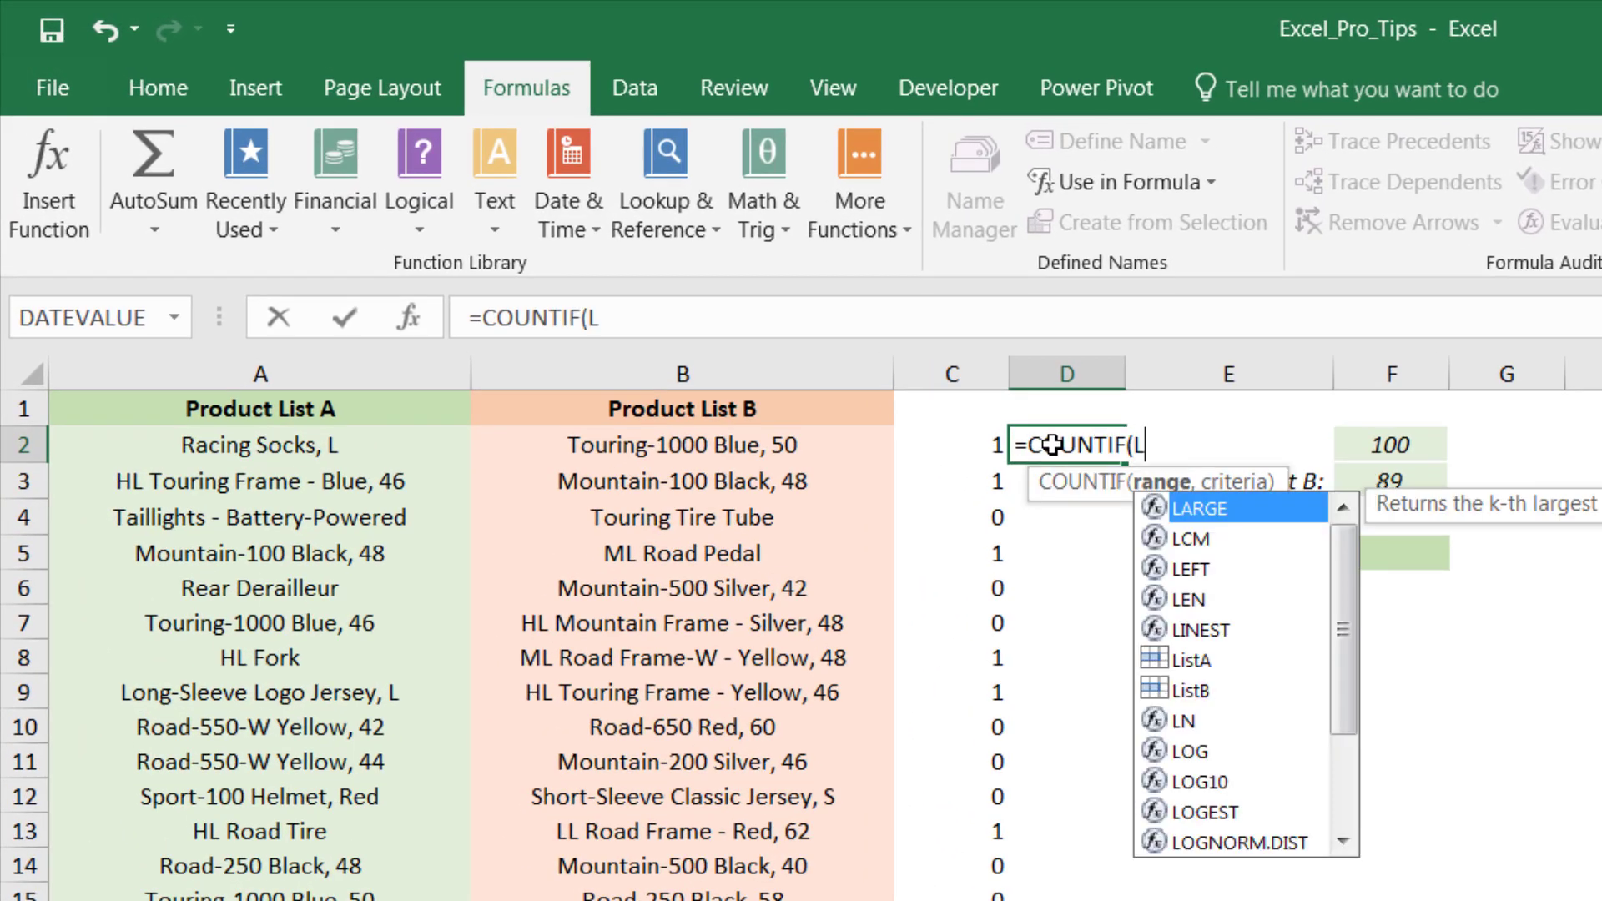
double_click(1190, 540)
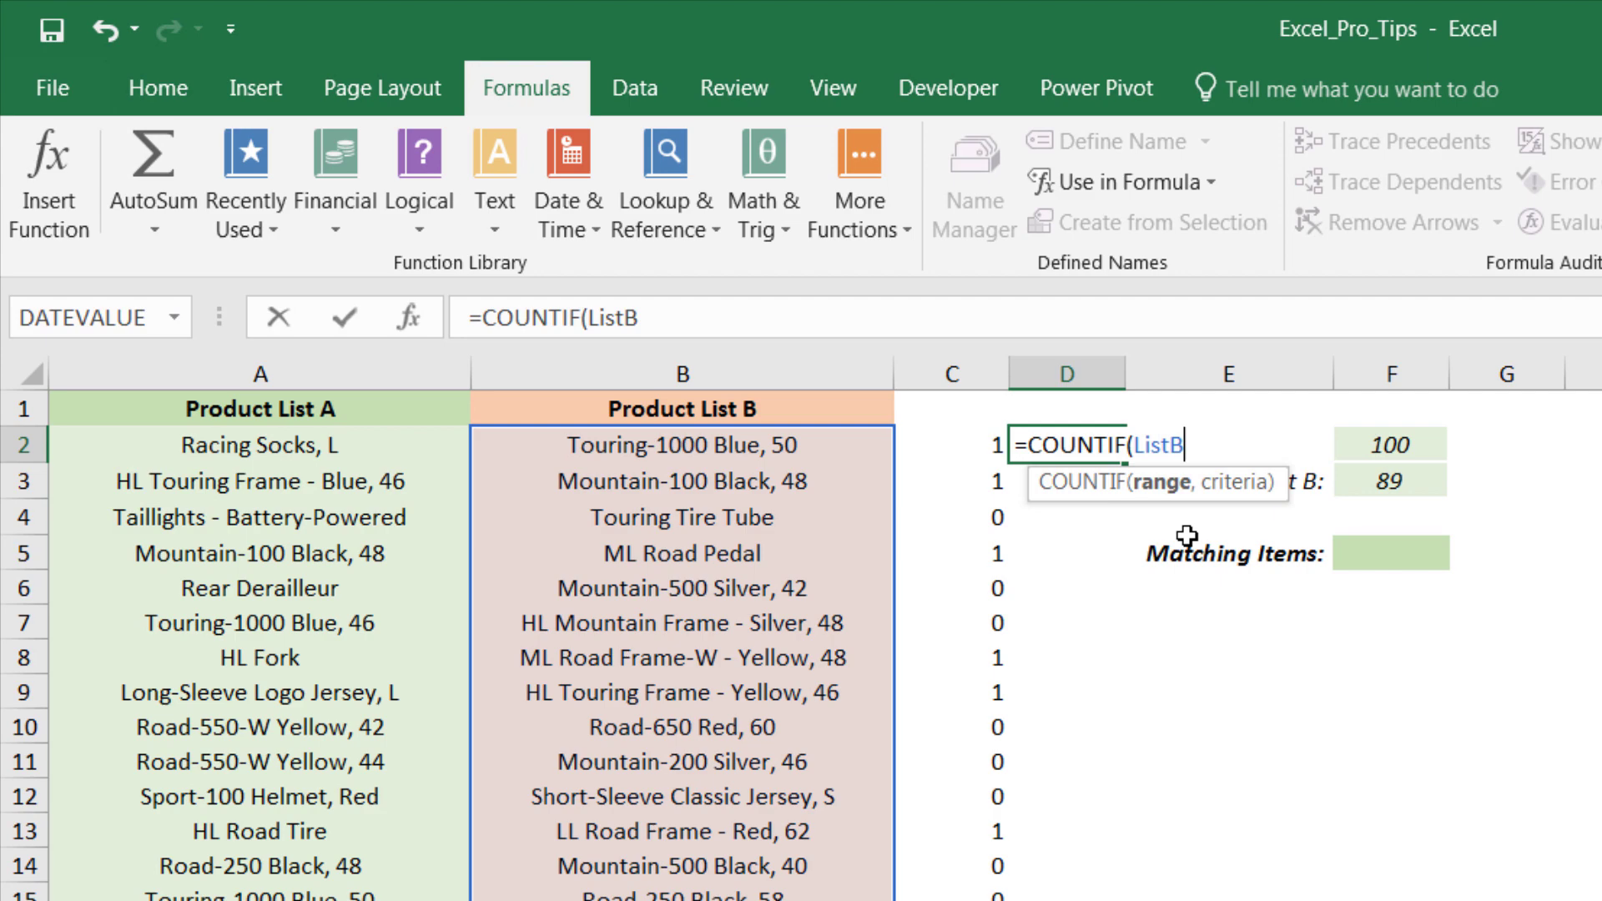
text(,)
text(List)
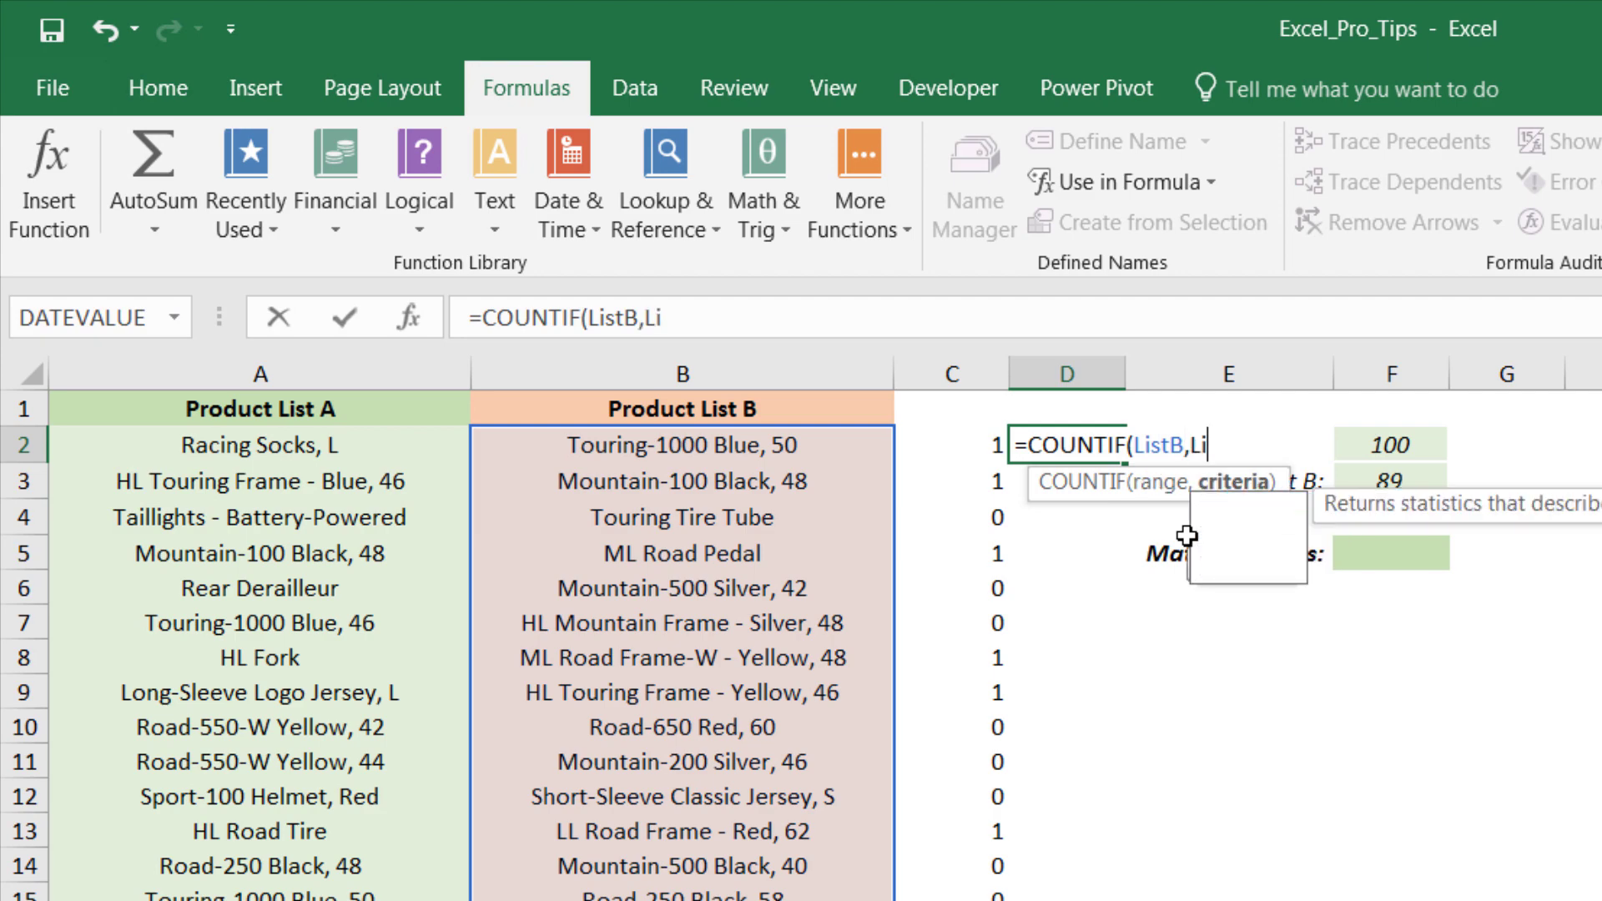
key(Tab)
text())
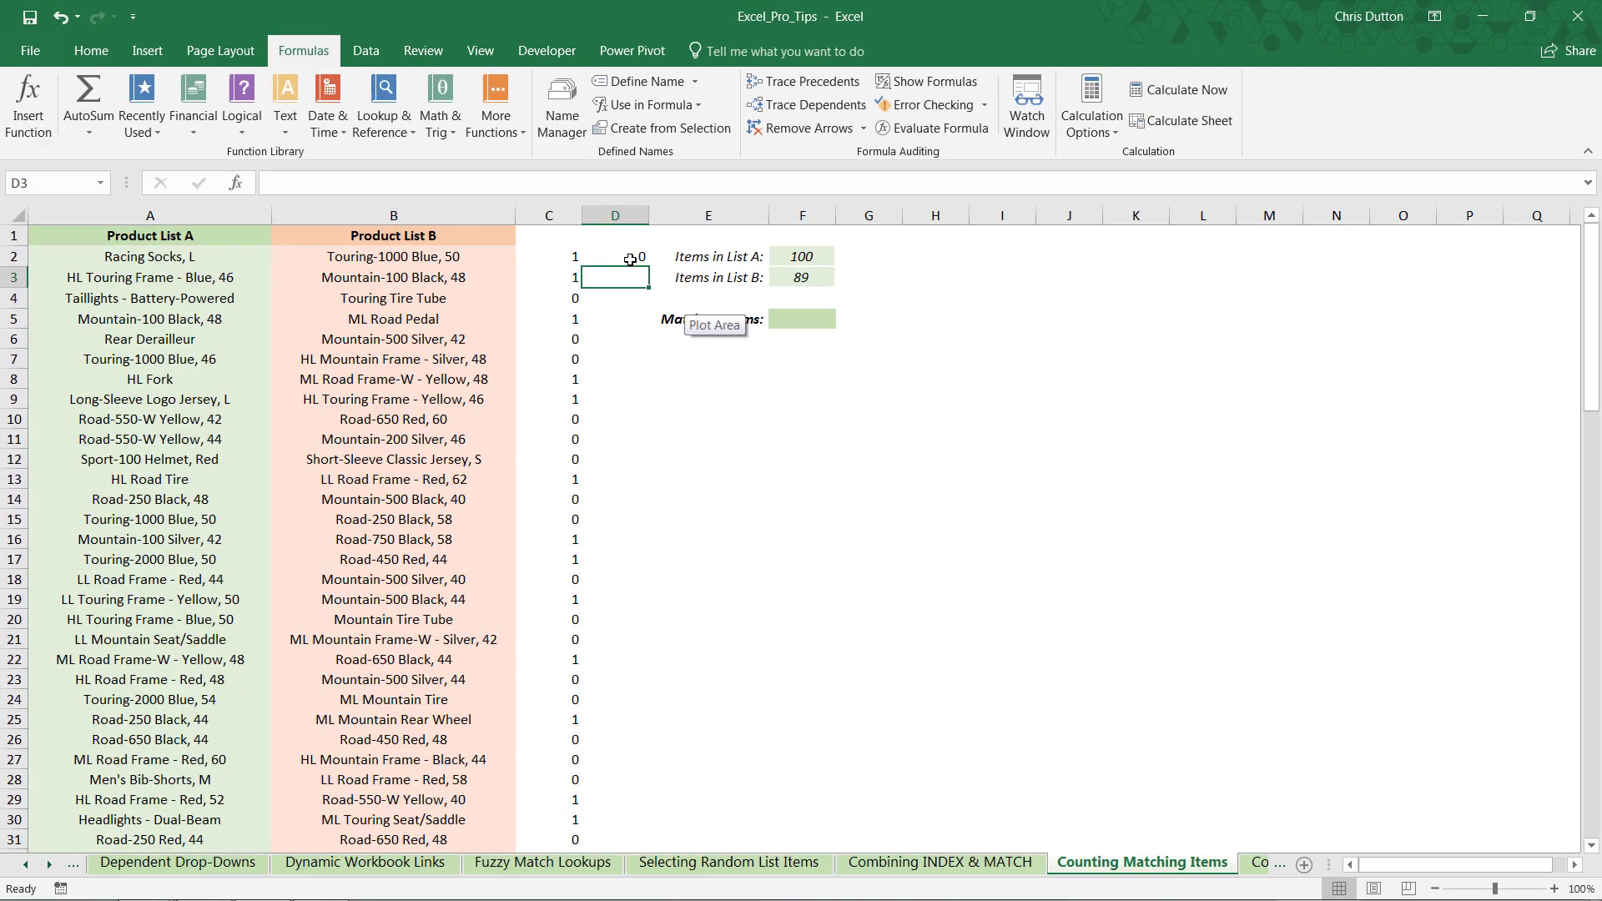
key(ctrl+Return)
Copy the D2 formula down to row 101 and review the resulting 1/0 flags
double_click(648, 265)
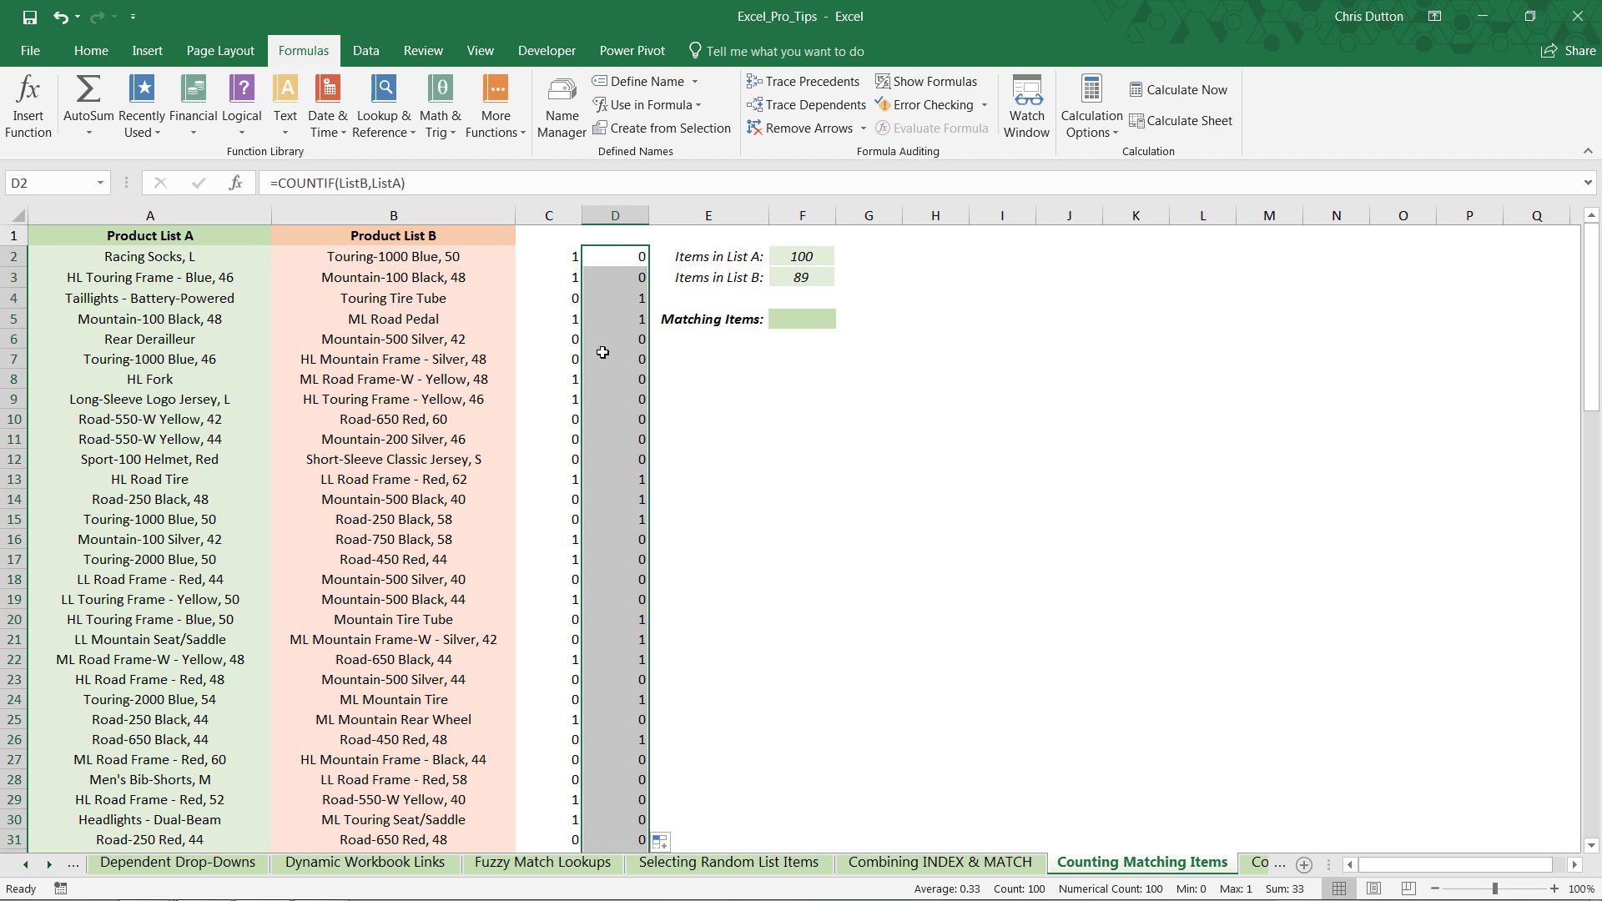
scroll(603, 332, down, 1)
scroll(604, 332, down, 20)
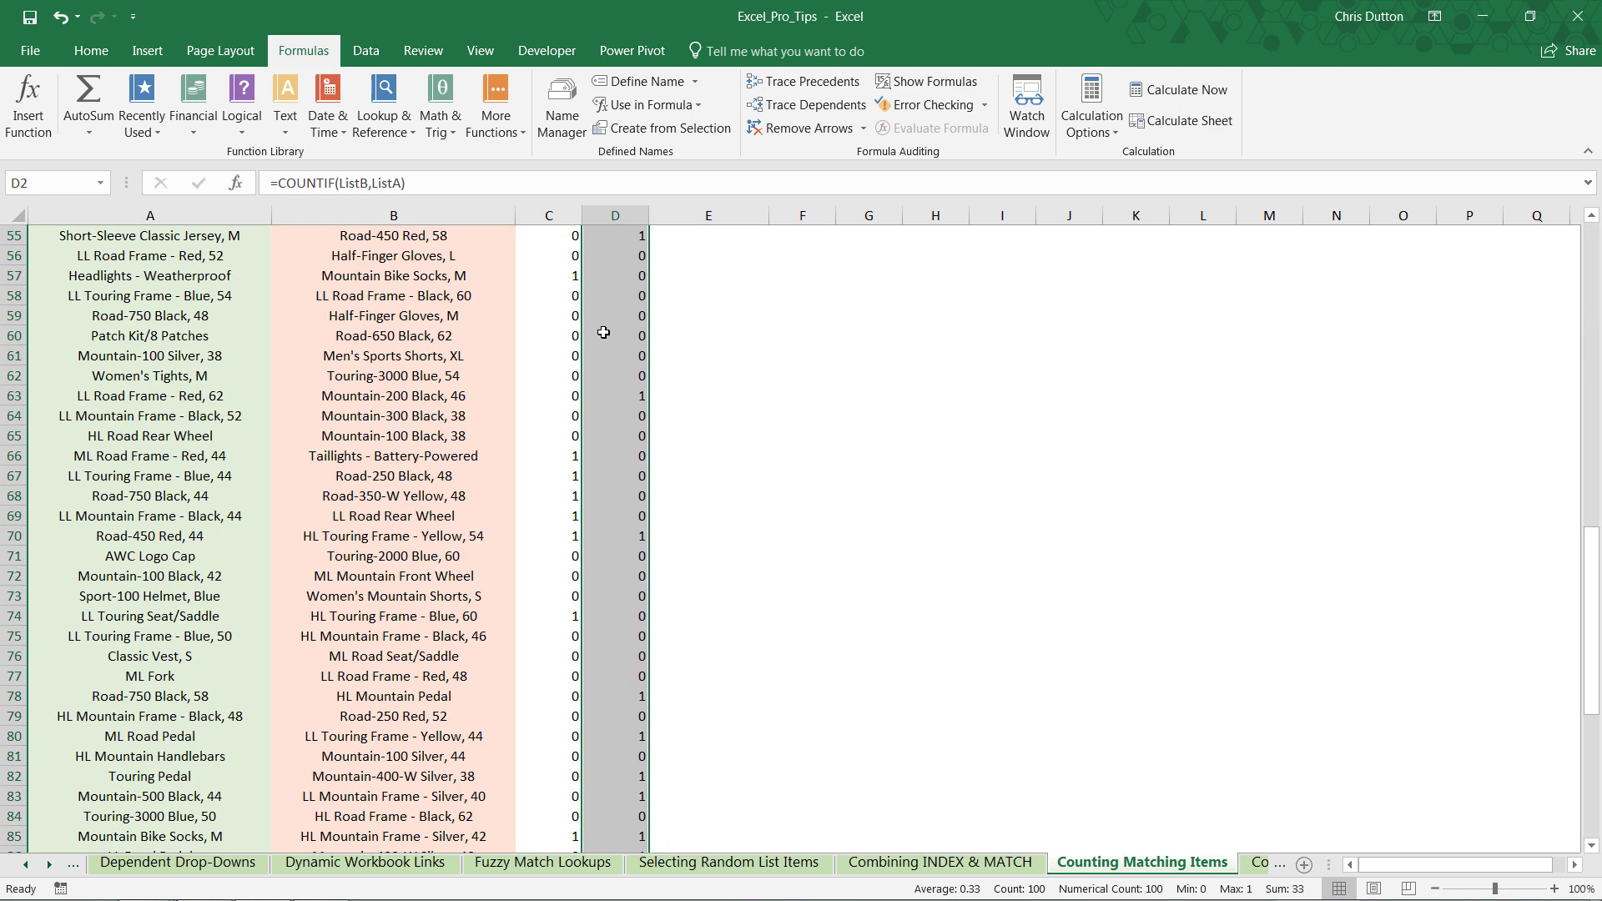
scroll(603, 332, down, 1)
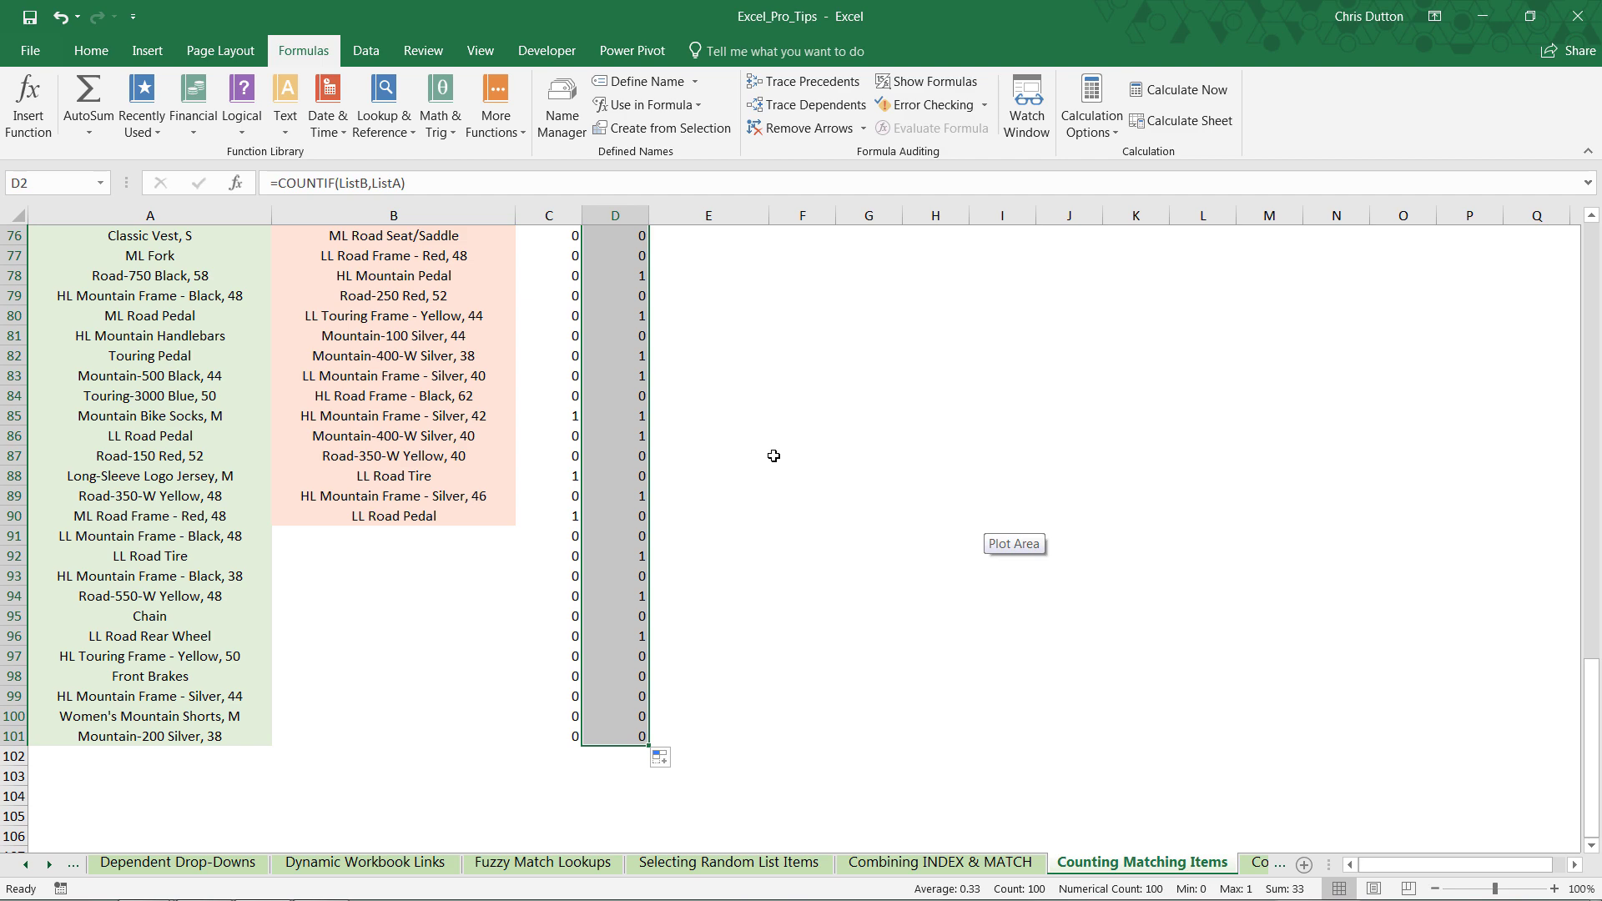
scroll(773, 456, up, 20)
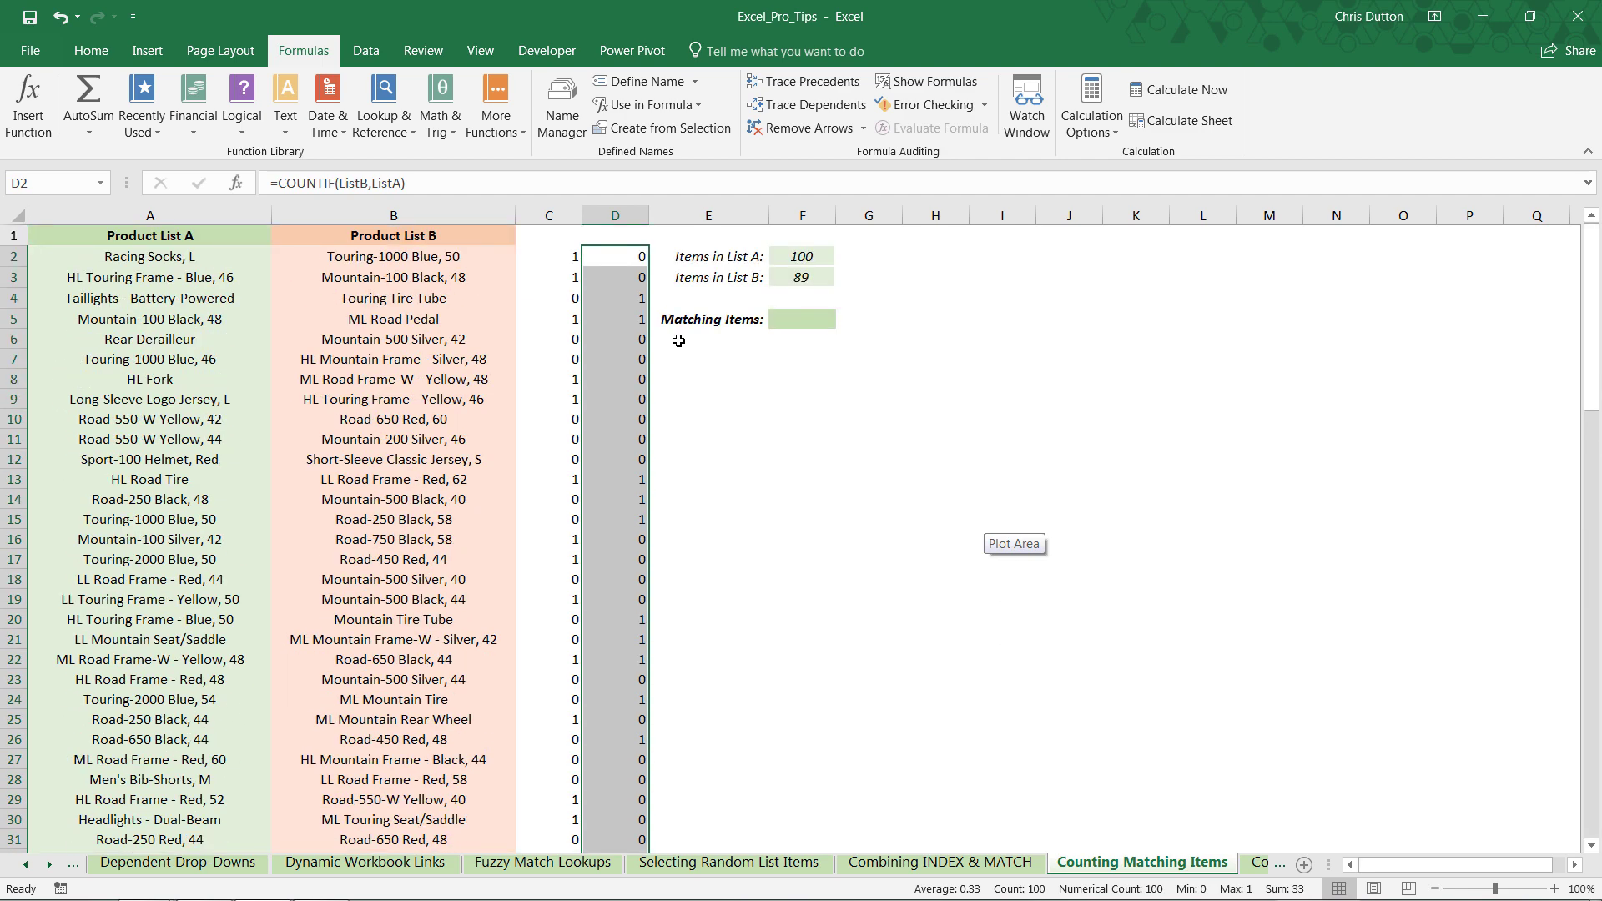
click(614, 273)
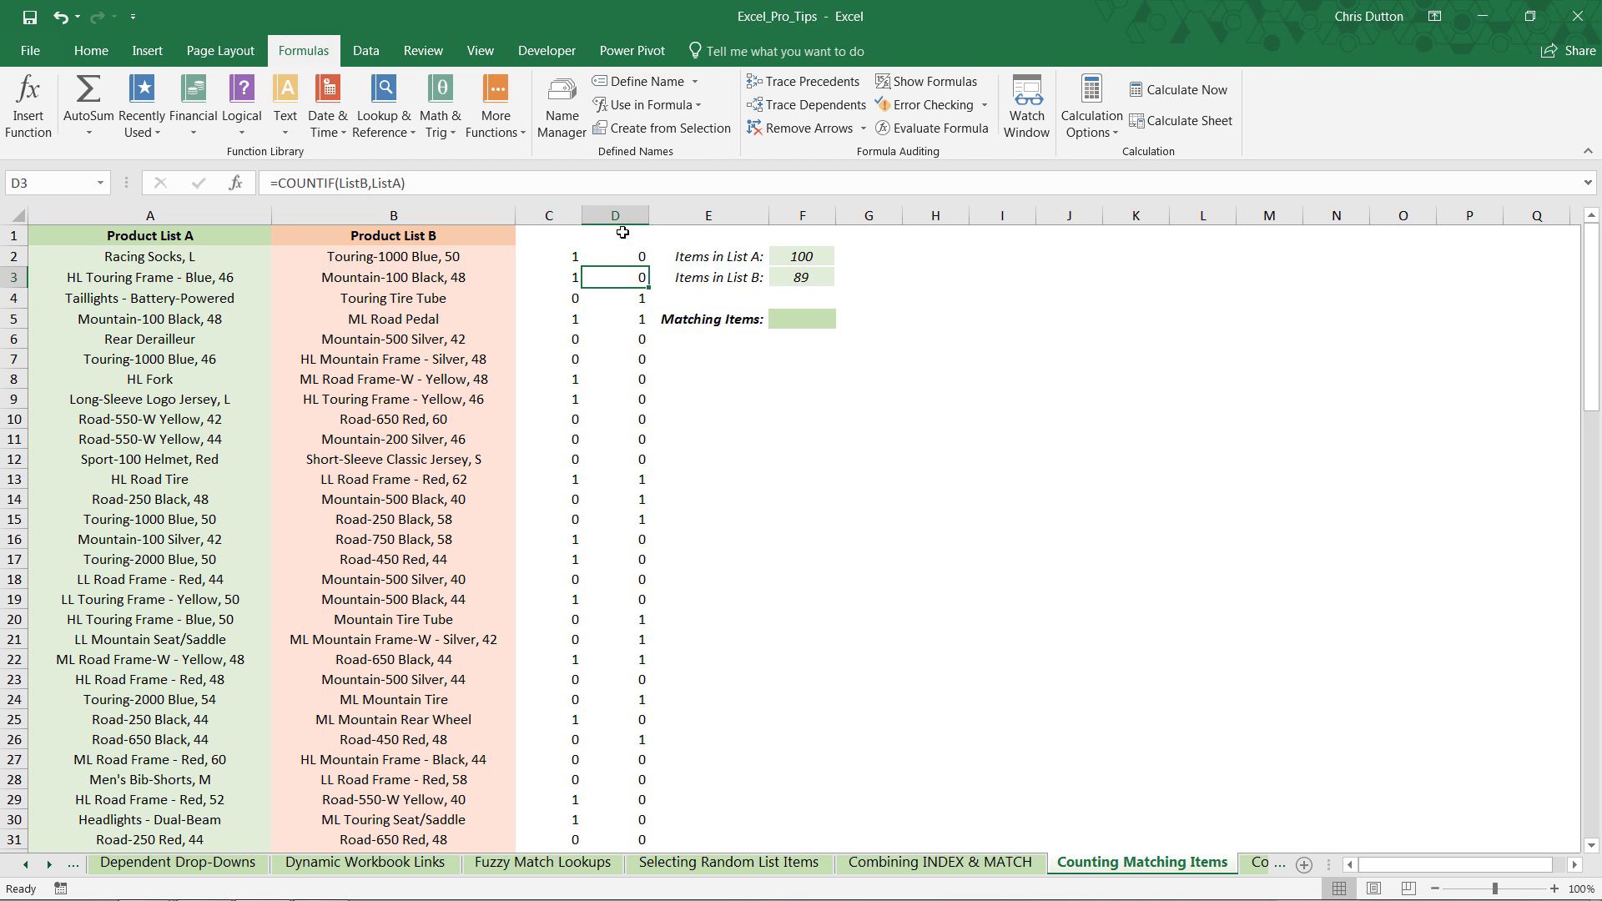
click(623, 232)
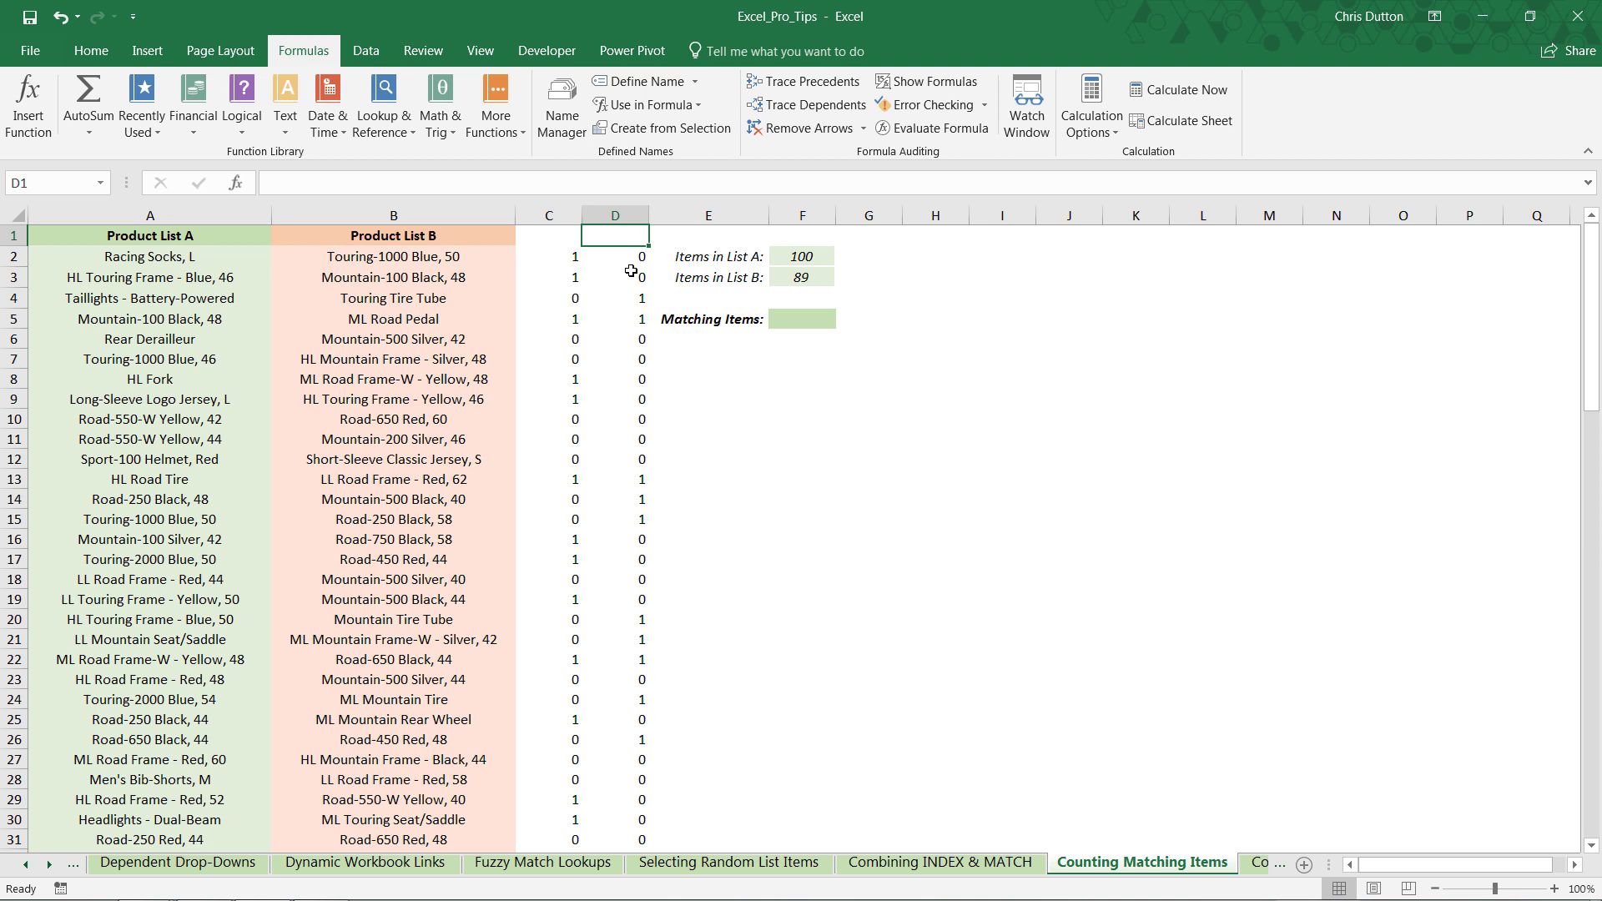
Enter =SUMPRODUCT(COUNTIF(ListA,ListB)) in the Matching Items cell F5, returning 33
click(808, 322)
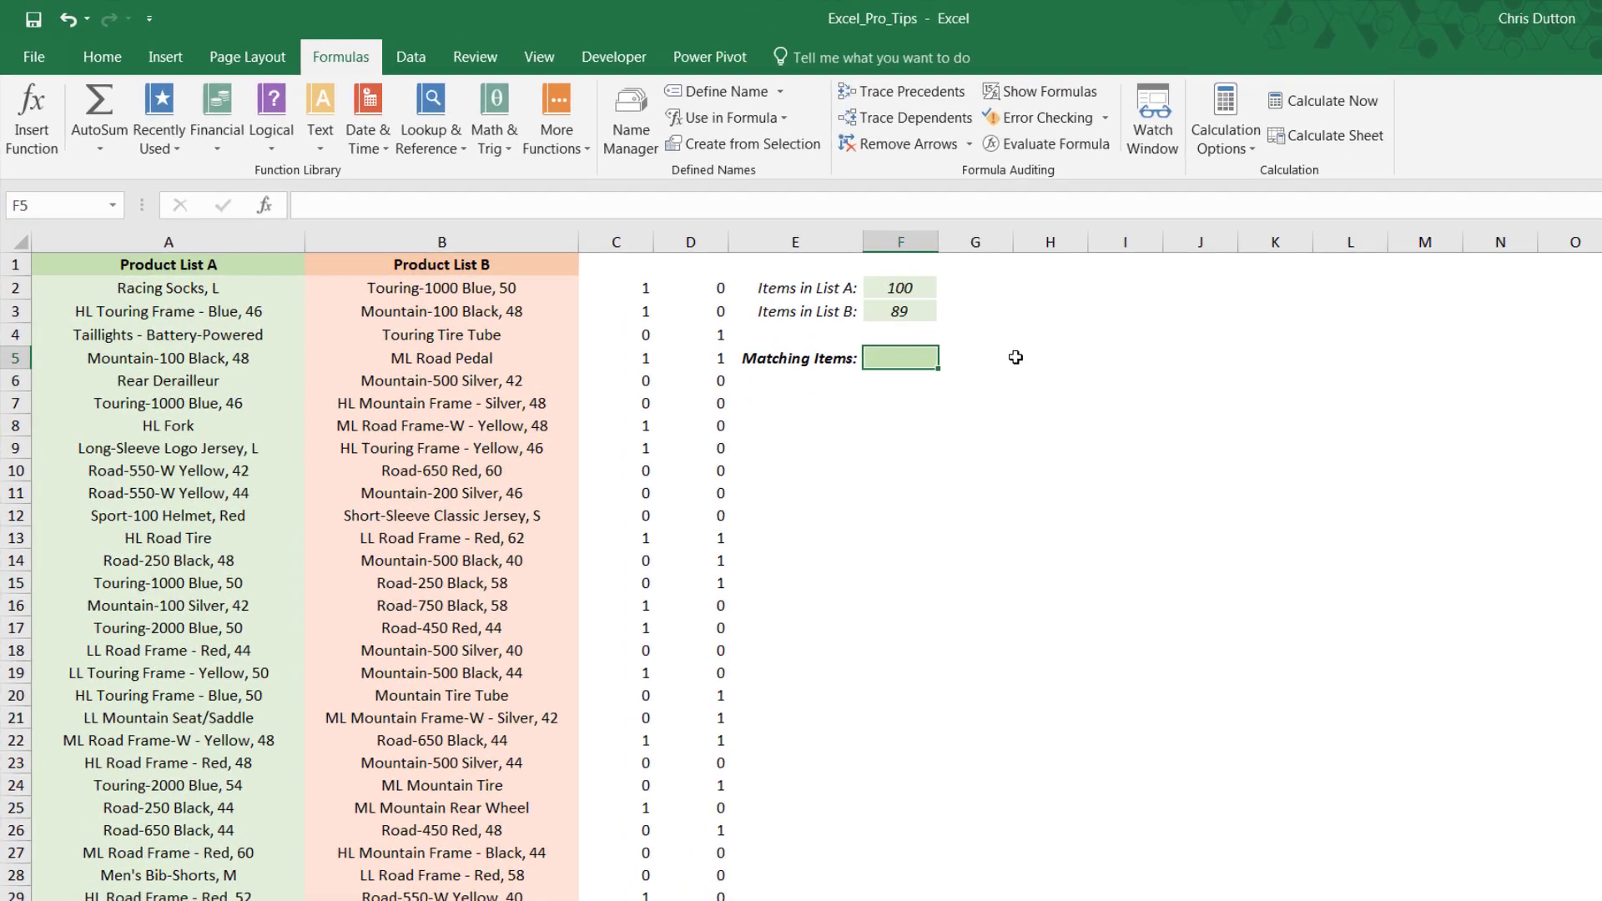
text(=)
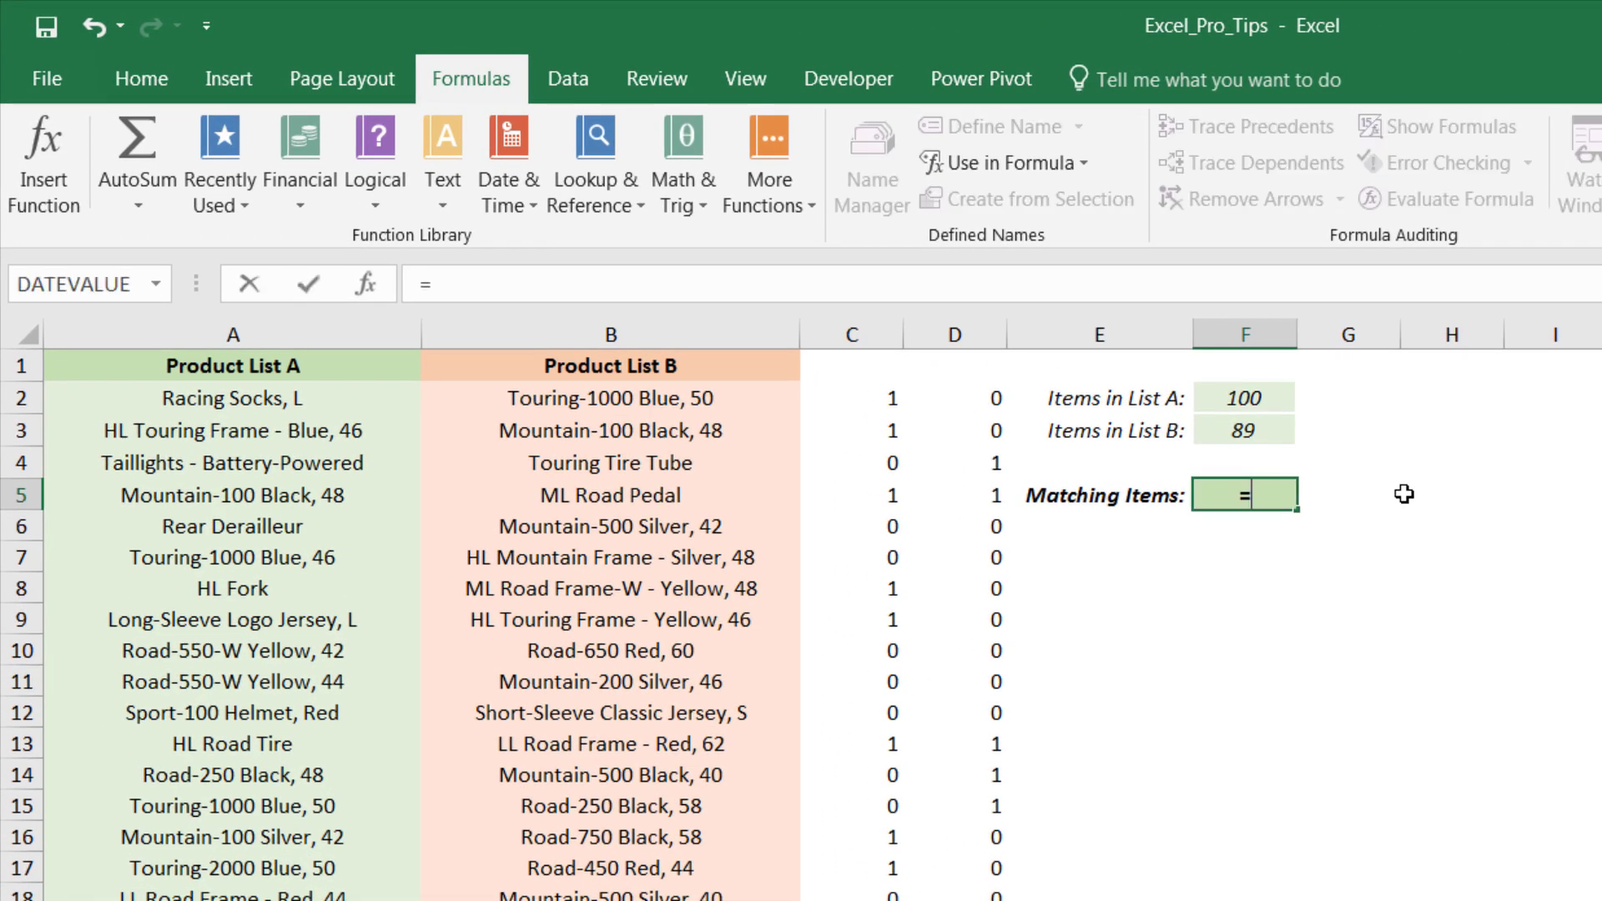
text(SUMPRODUCT()
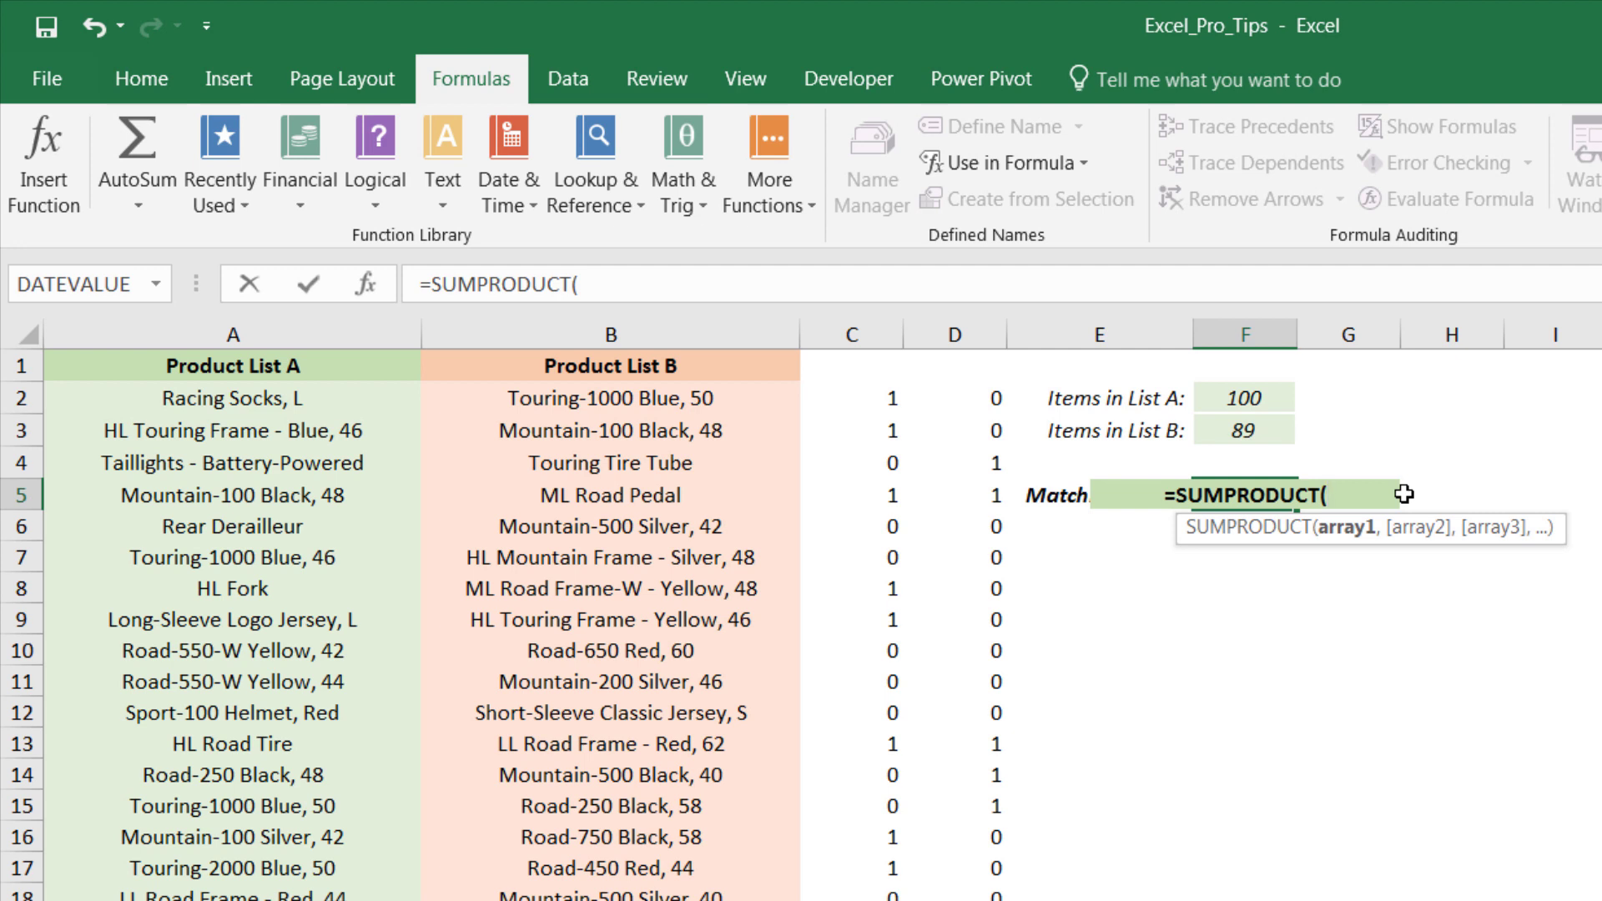
text(COUNTIF)
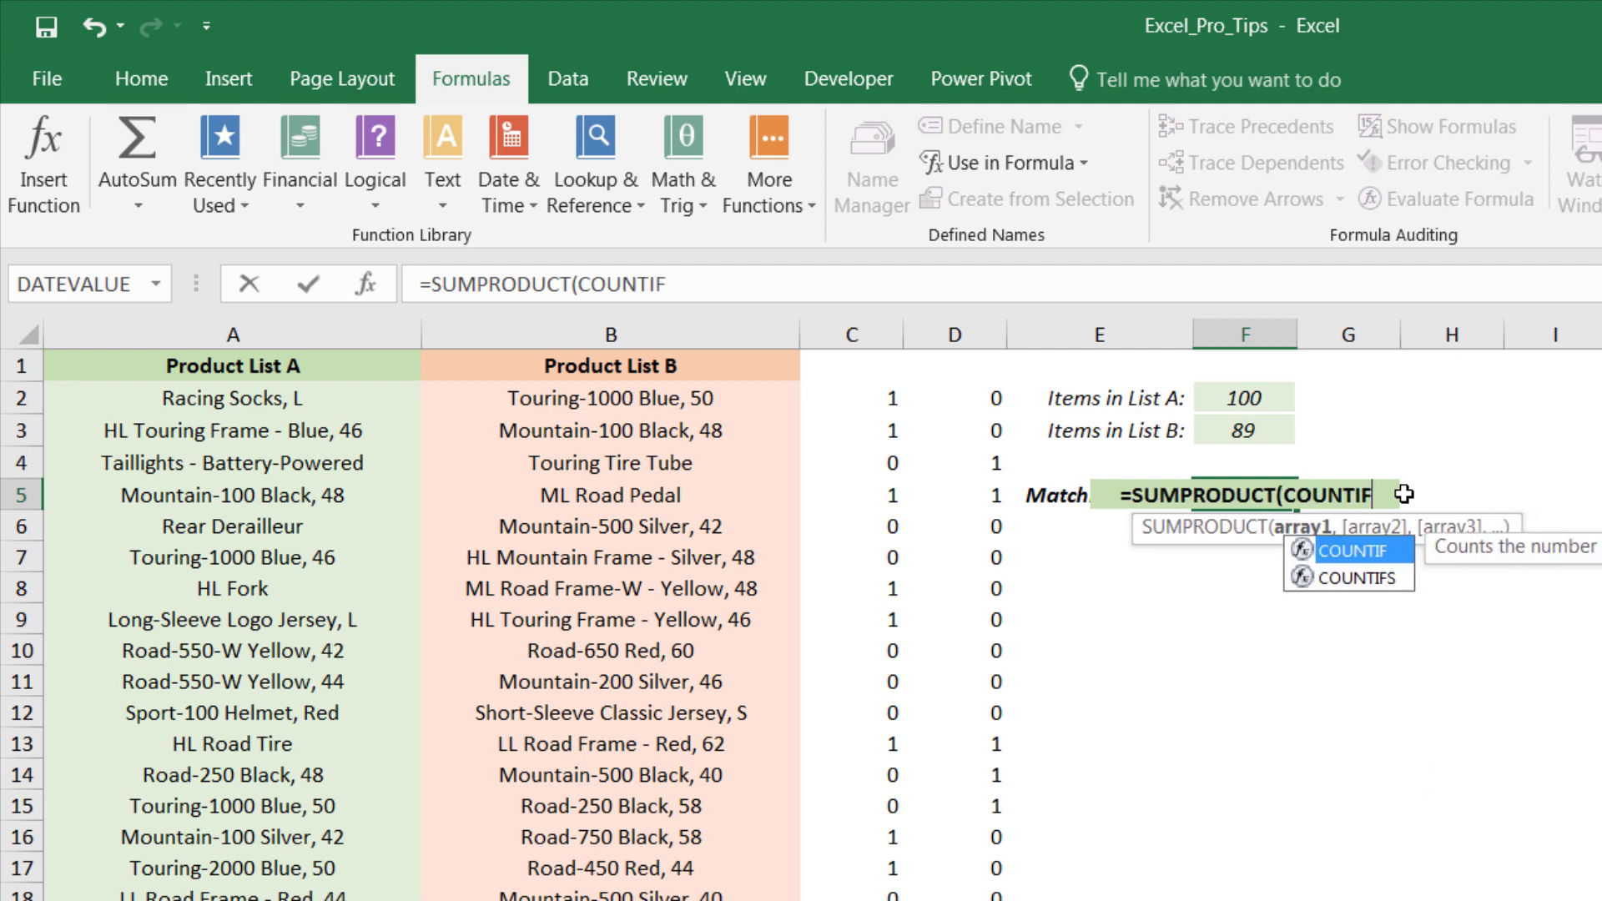
text((List)
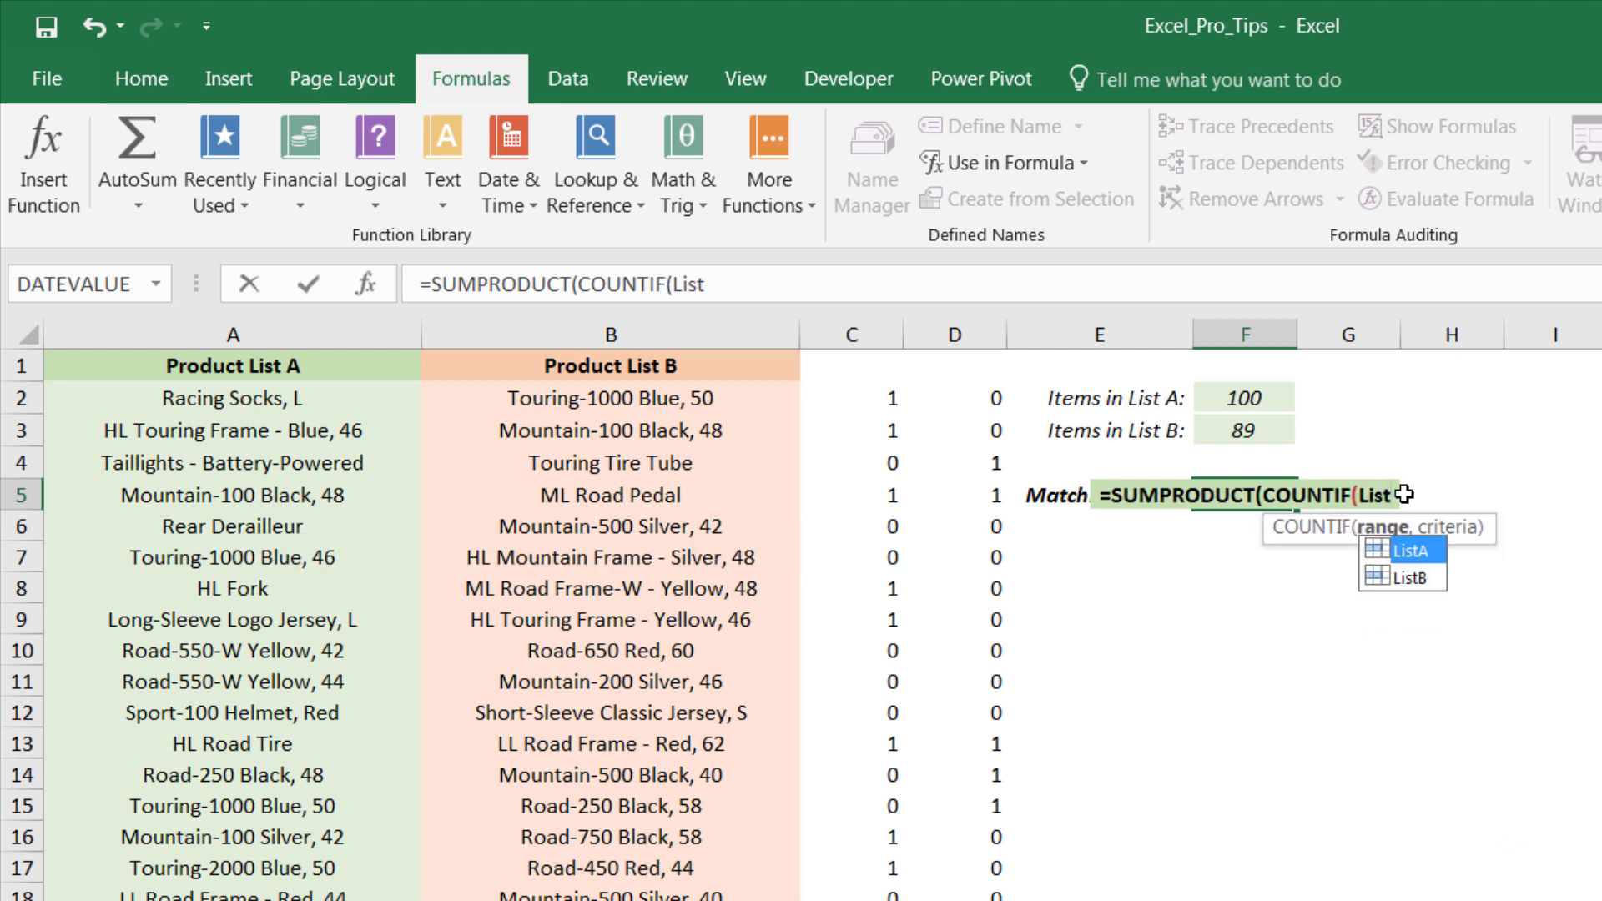
key(Tab)
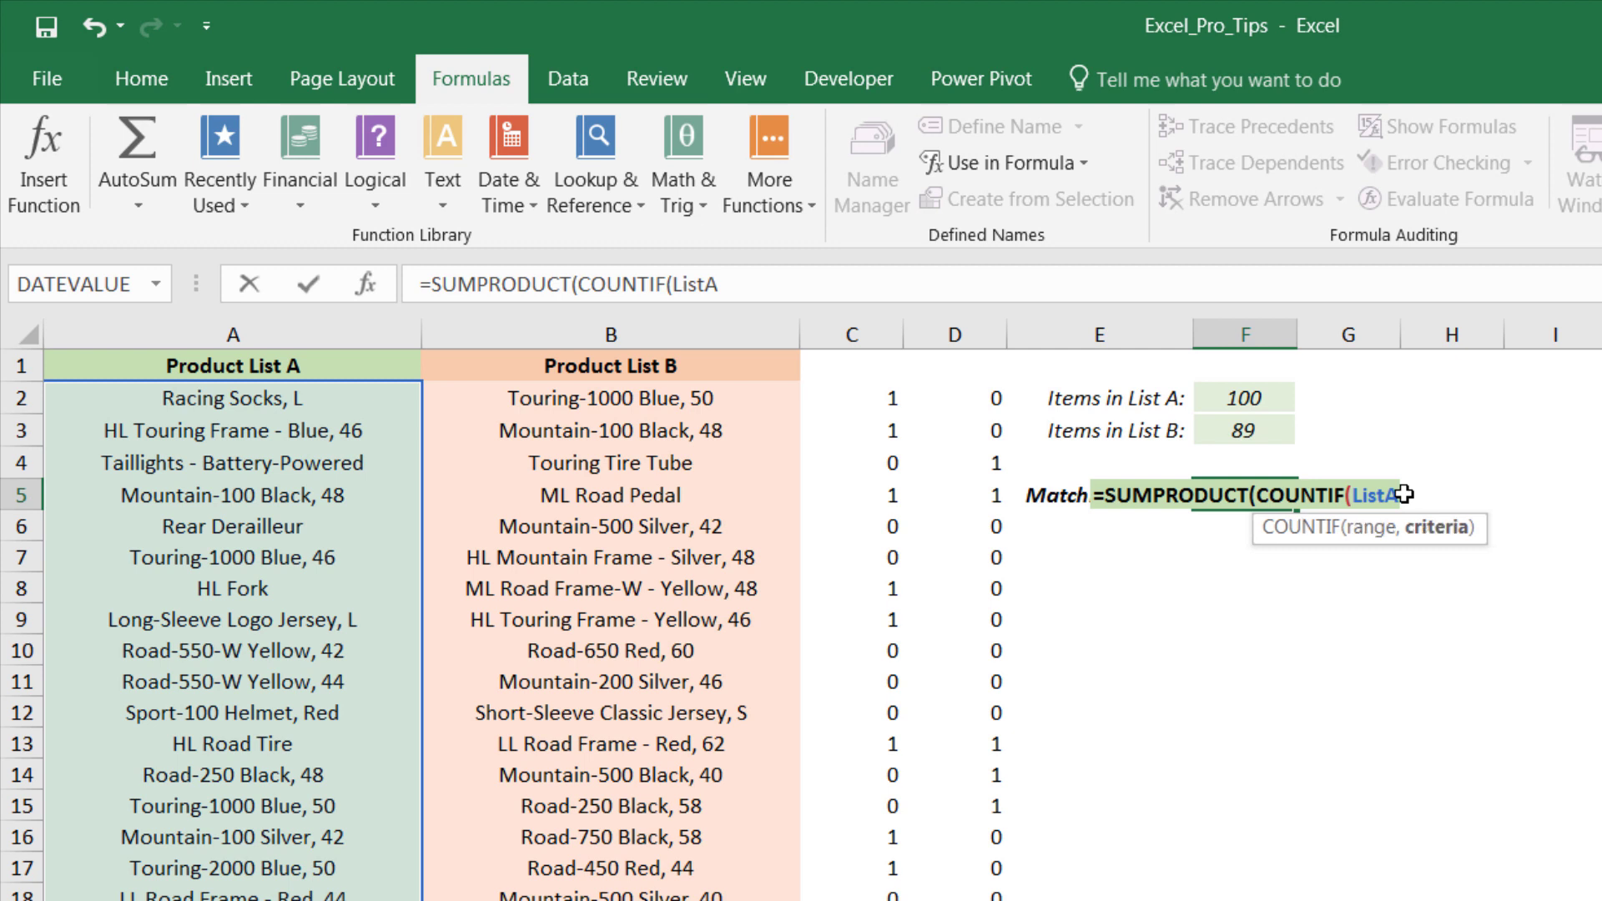
text(,Li)
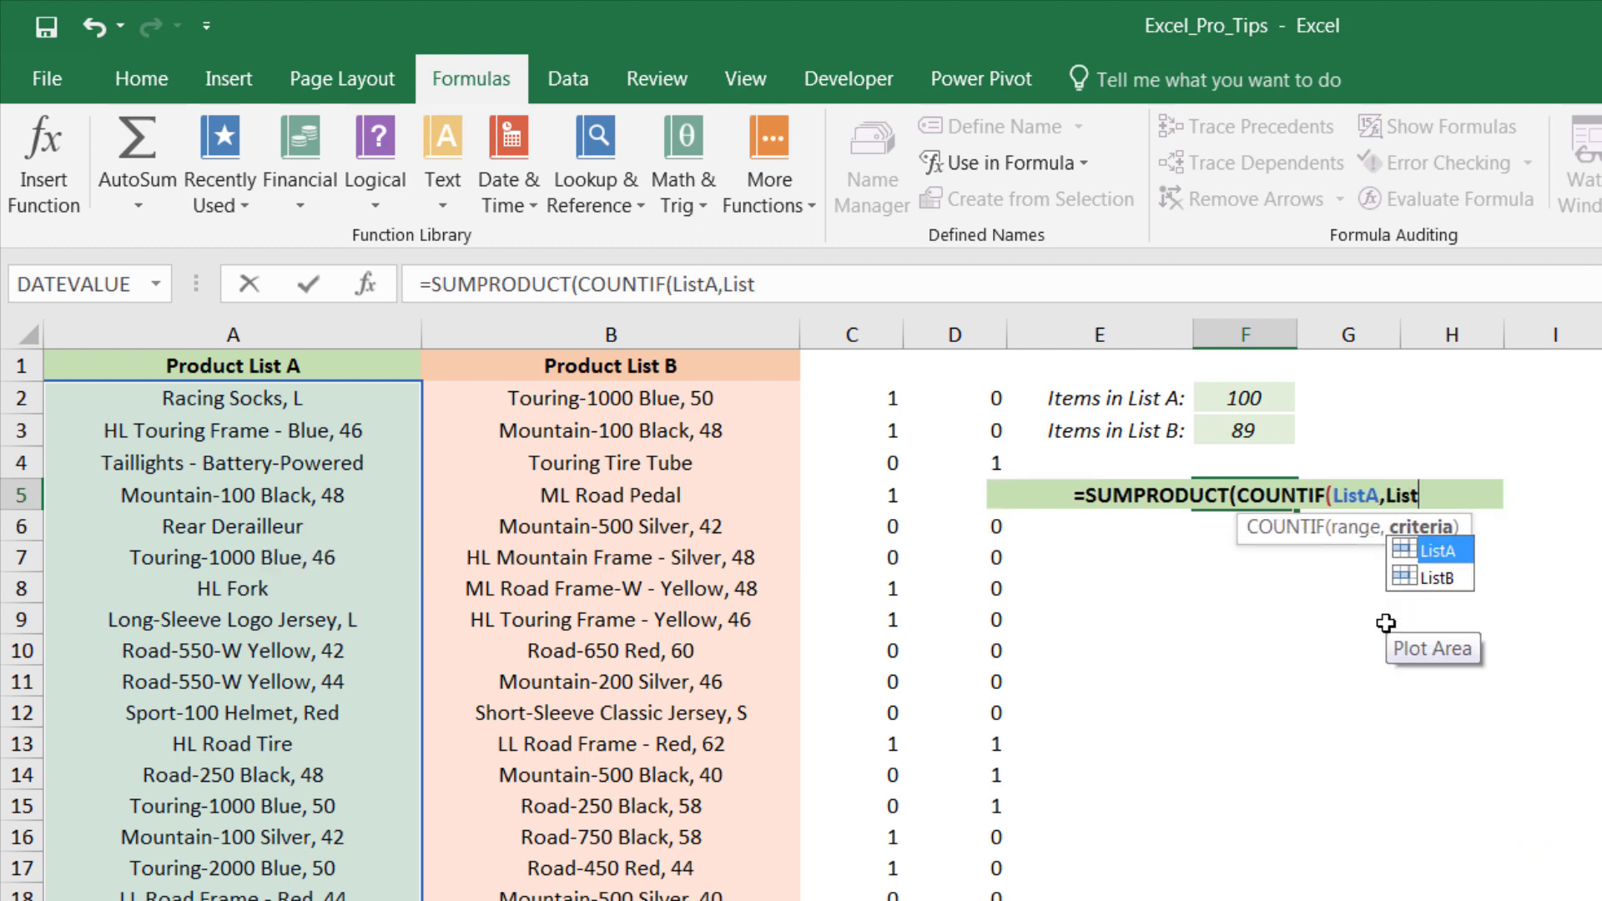
text(st)
key(Down)
key(Tab)
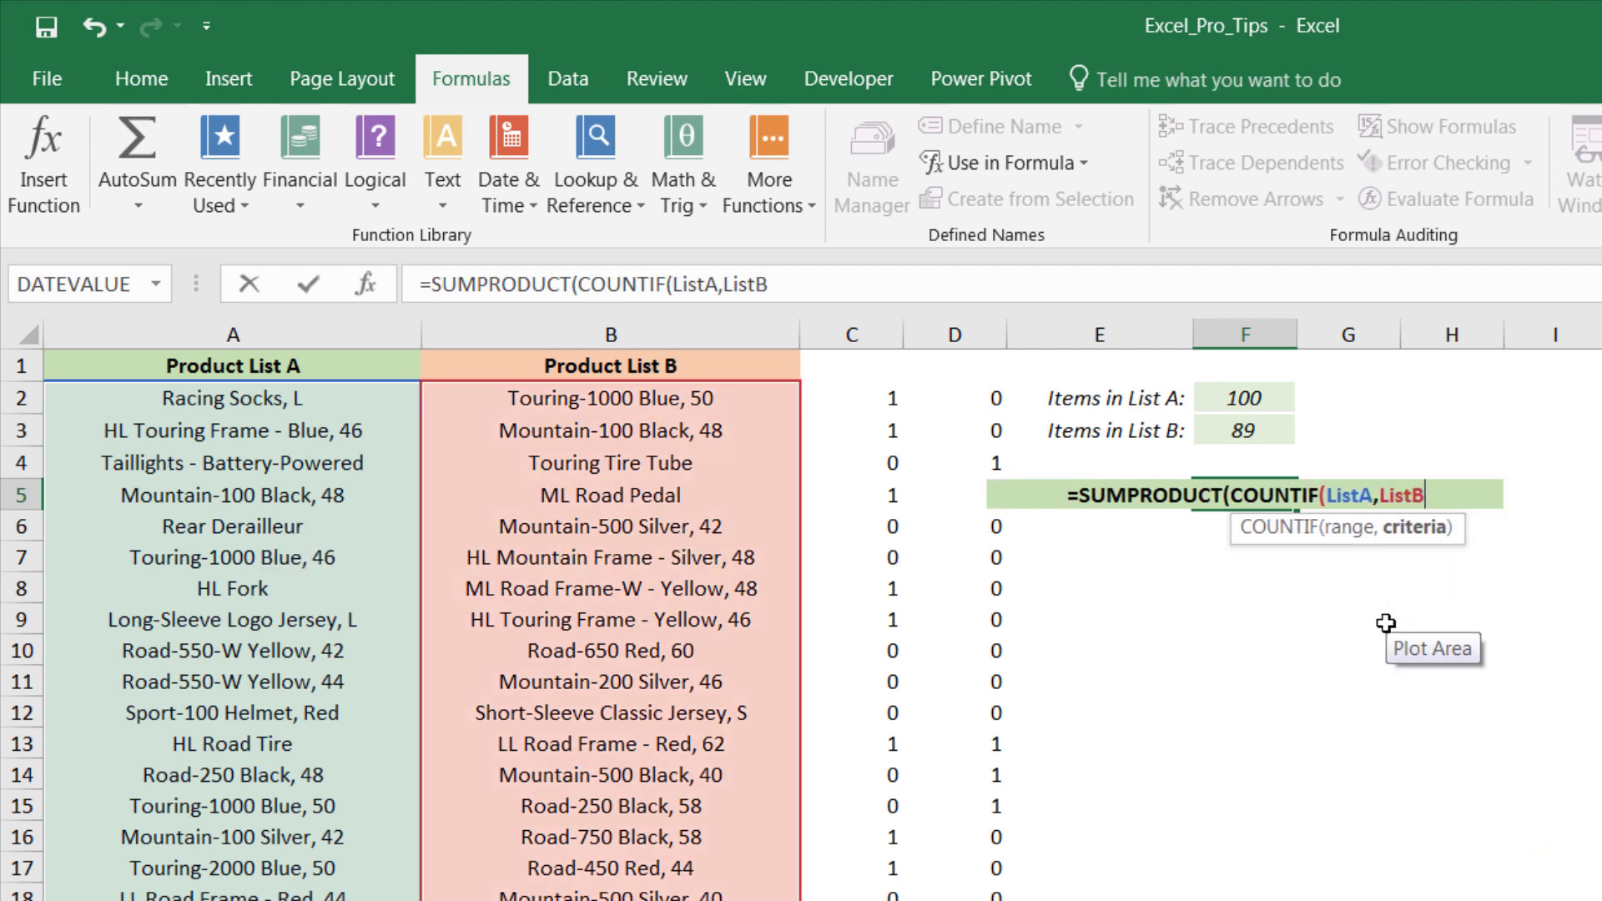
text()))
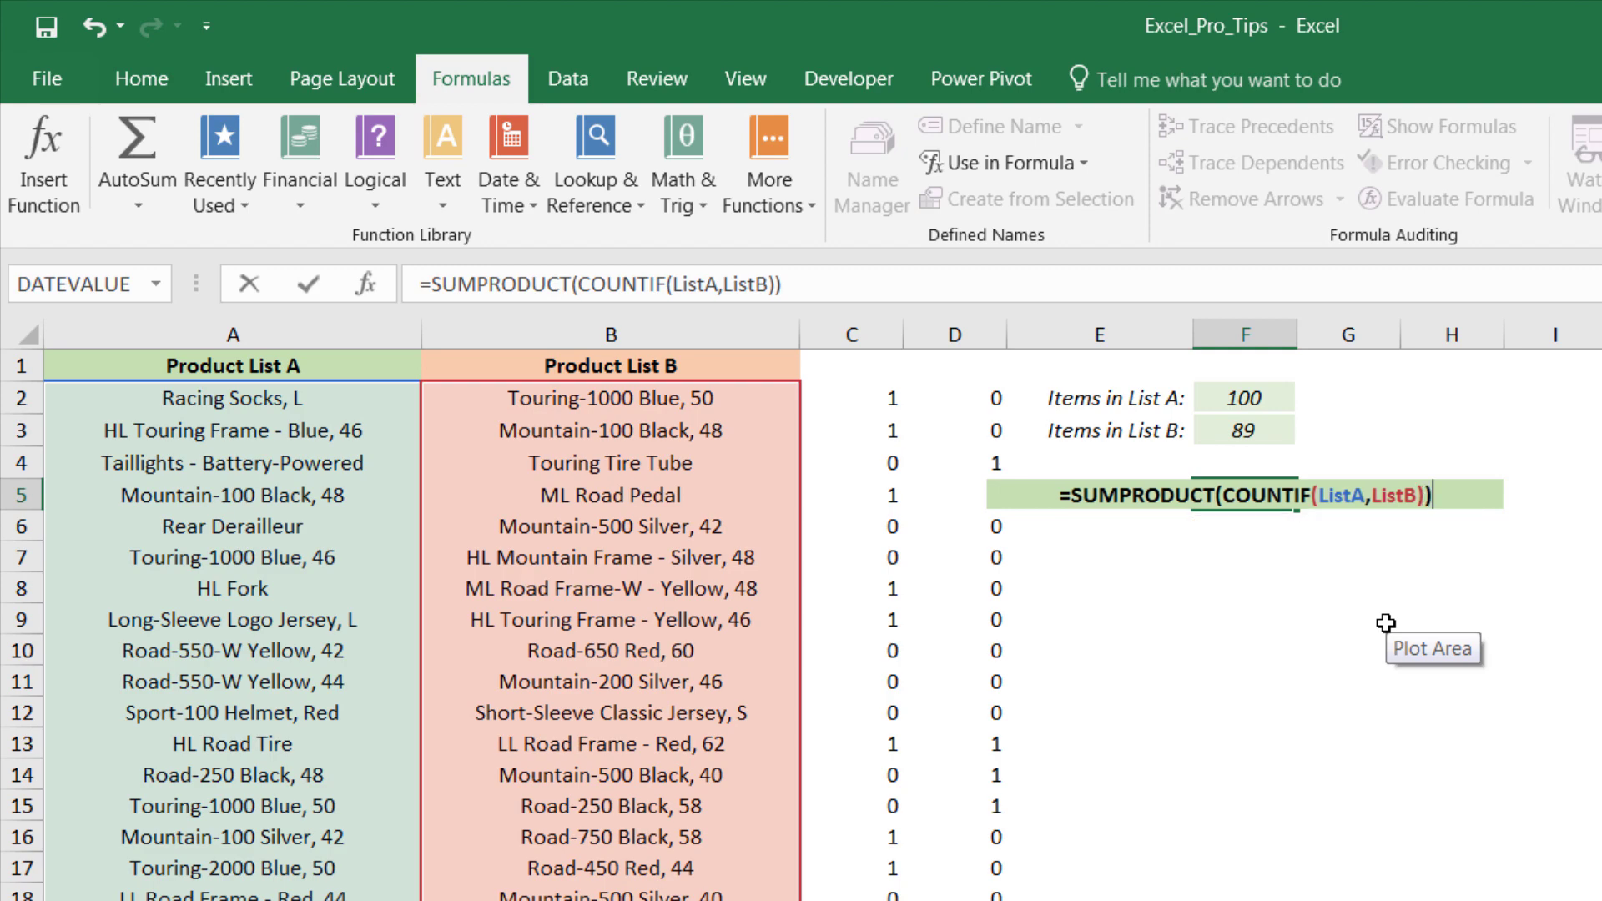
key(Return)
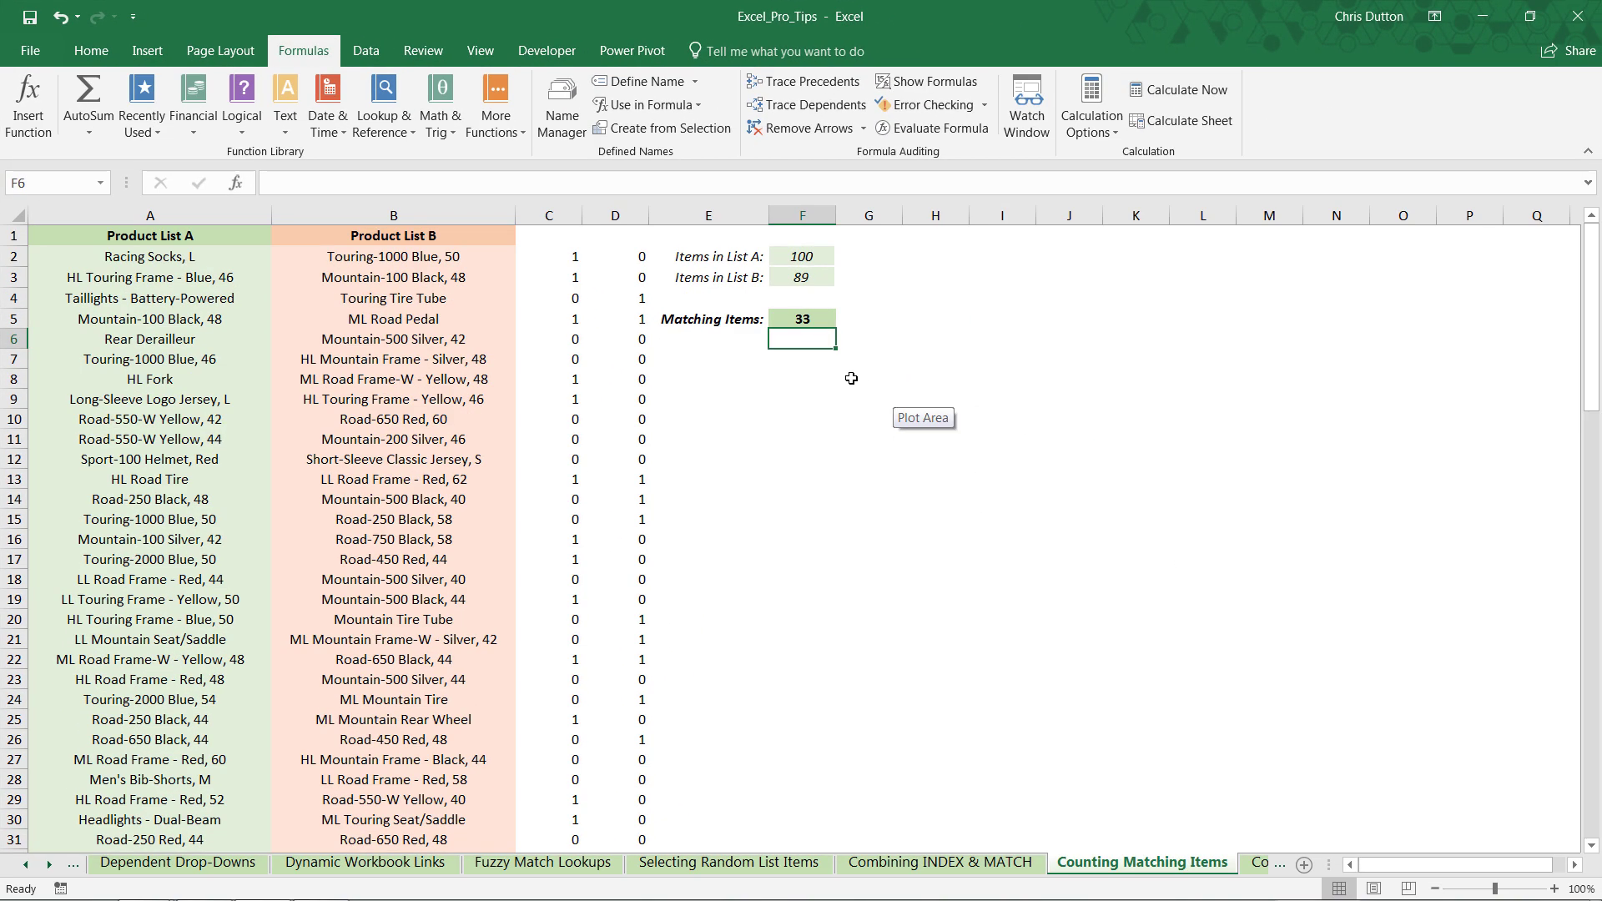
Delete helper columns C:D, adjust column C's width, and select the 33 result in D5
click(574, 216)
drag(585, 217, 615, 216)
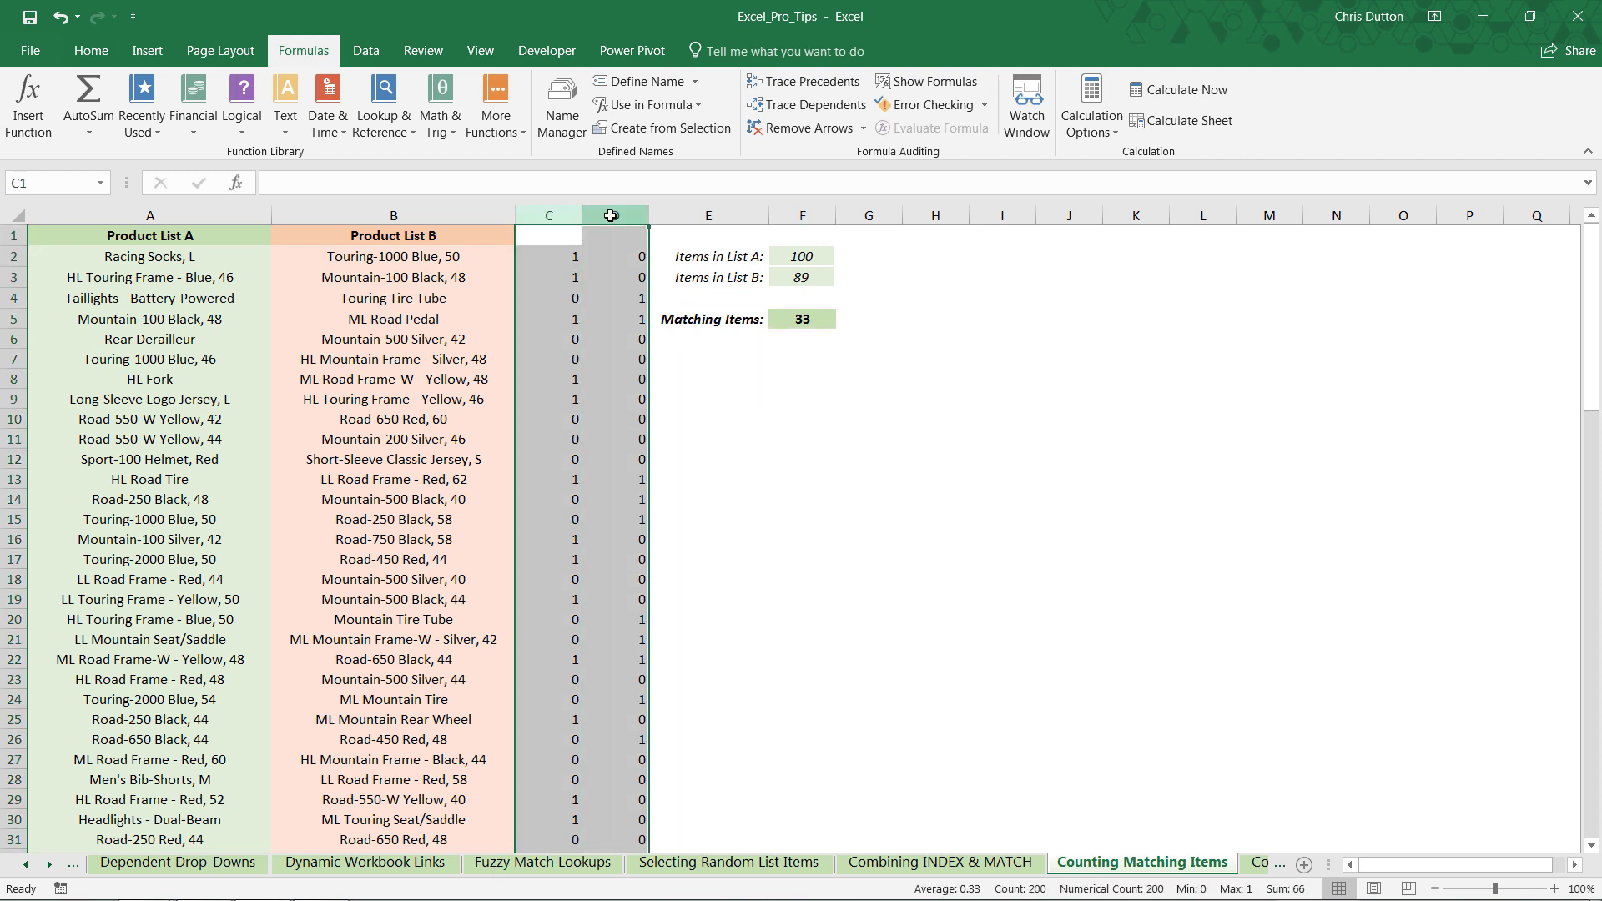
right_click(615, 216)
click(666, 402)
click(755, 380)
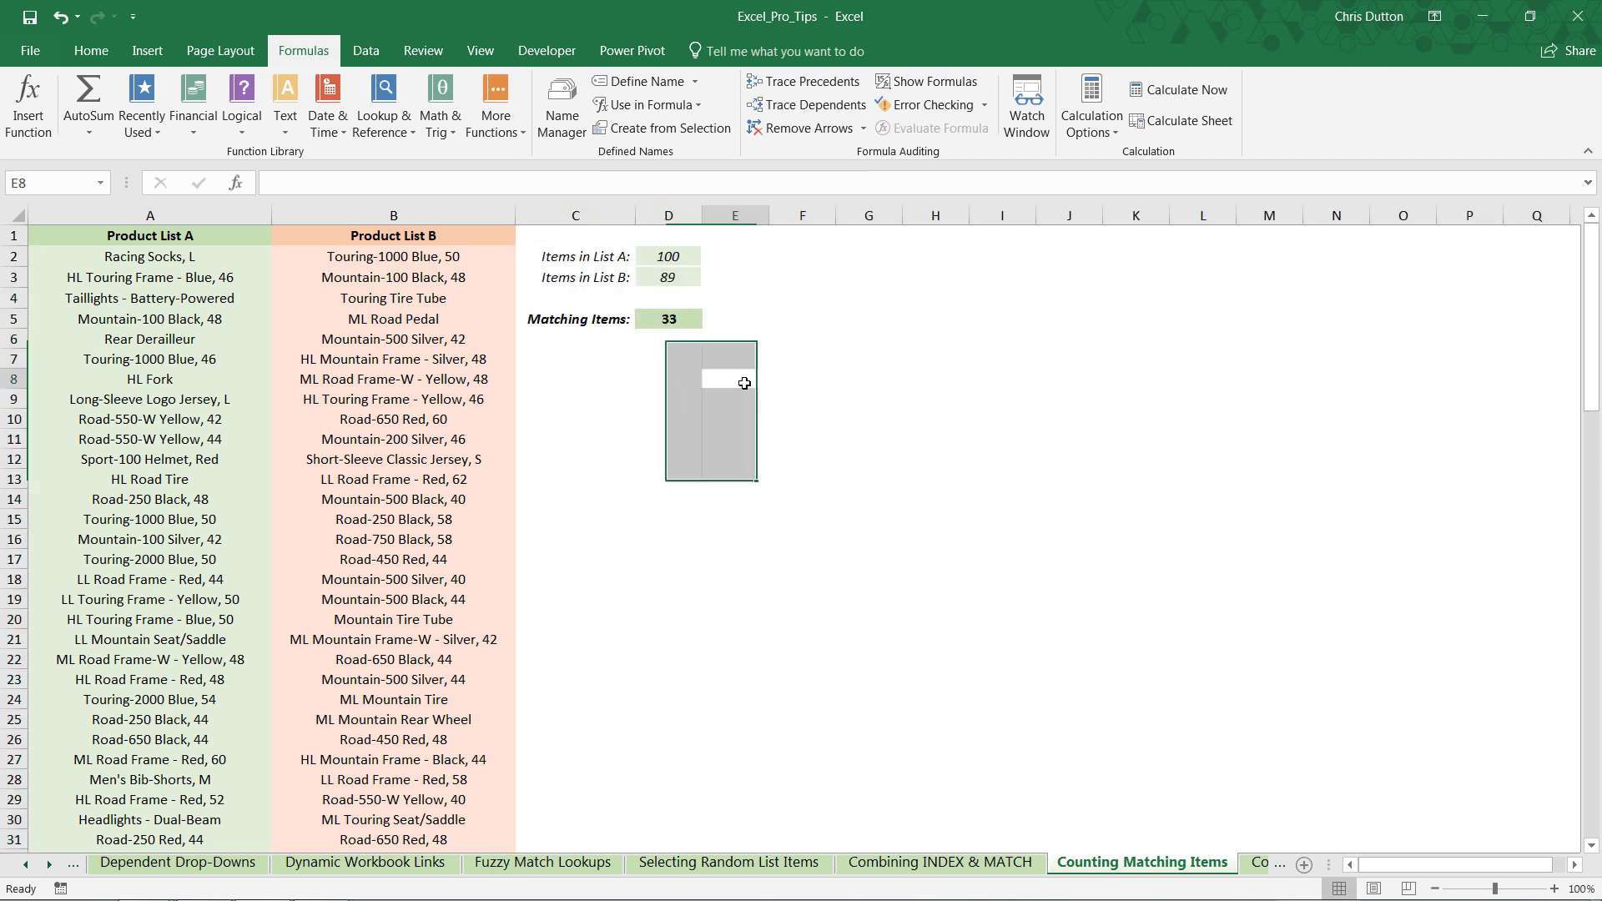
drag(636, 216, 663, 217)
click(722, 370)
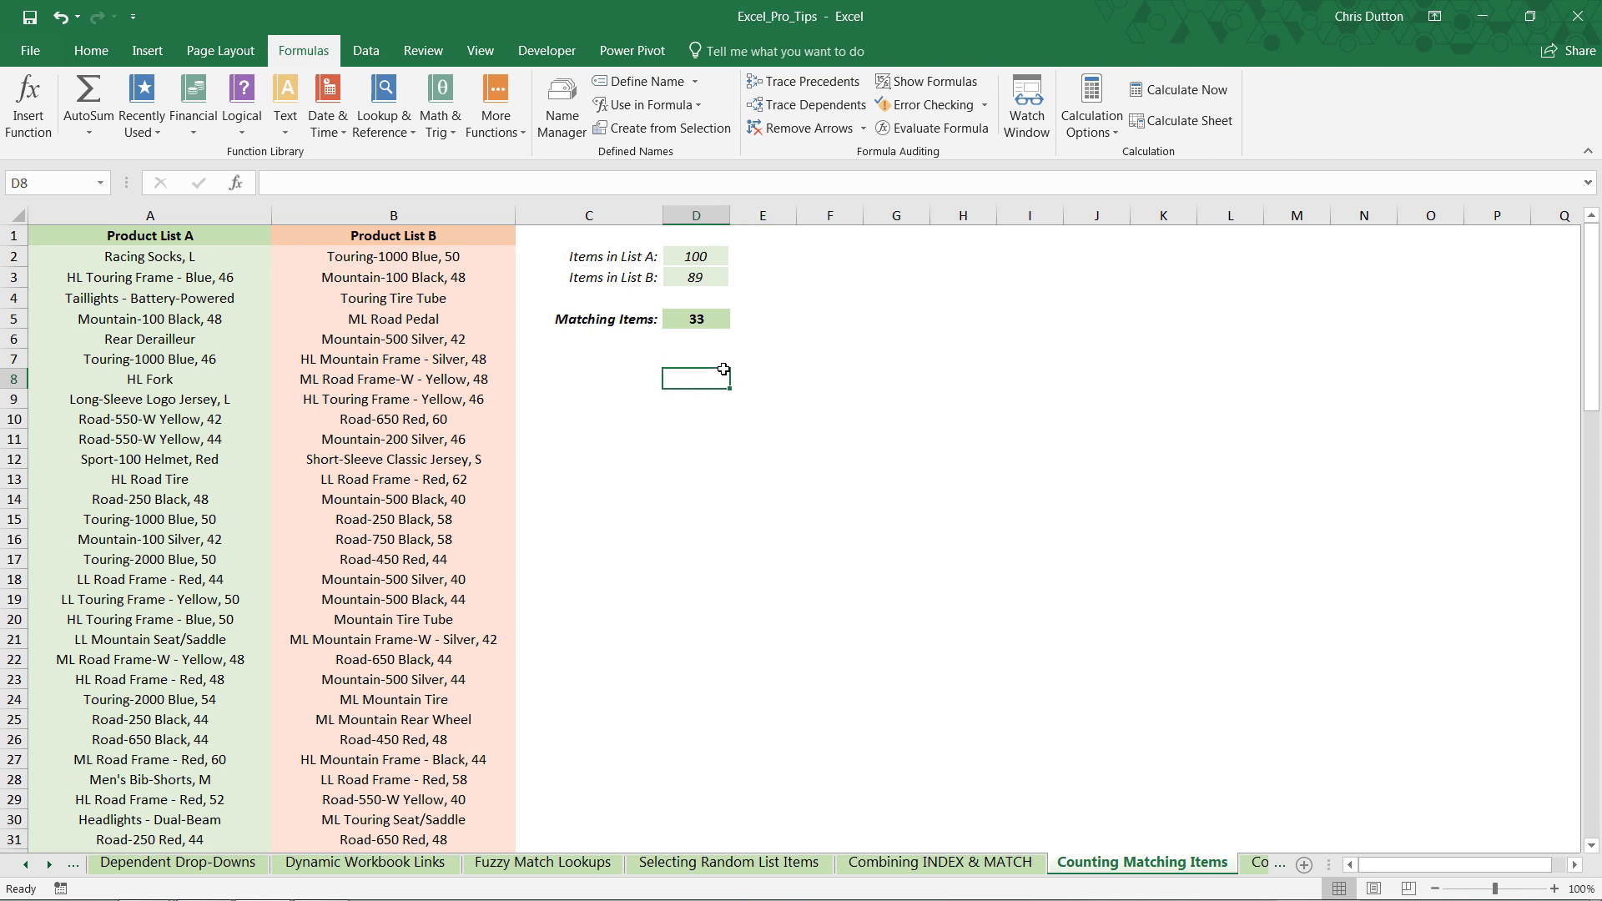
key(ctrl+z)
click(678, 318)
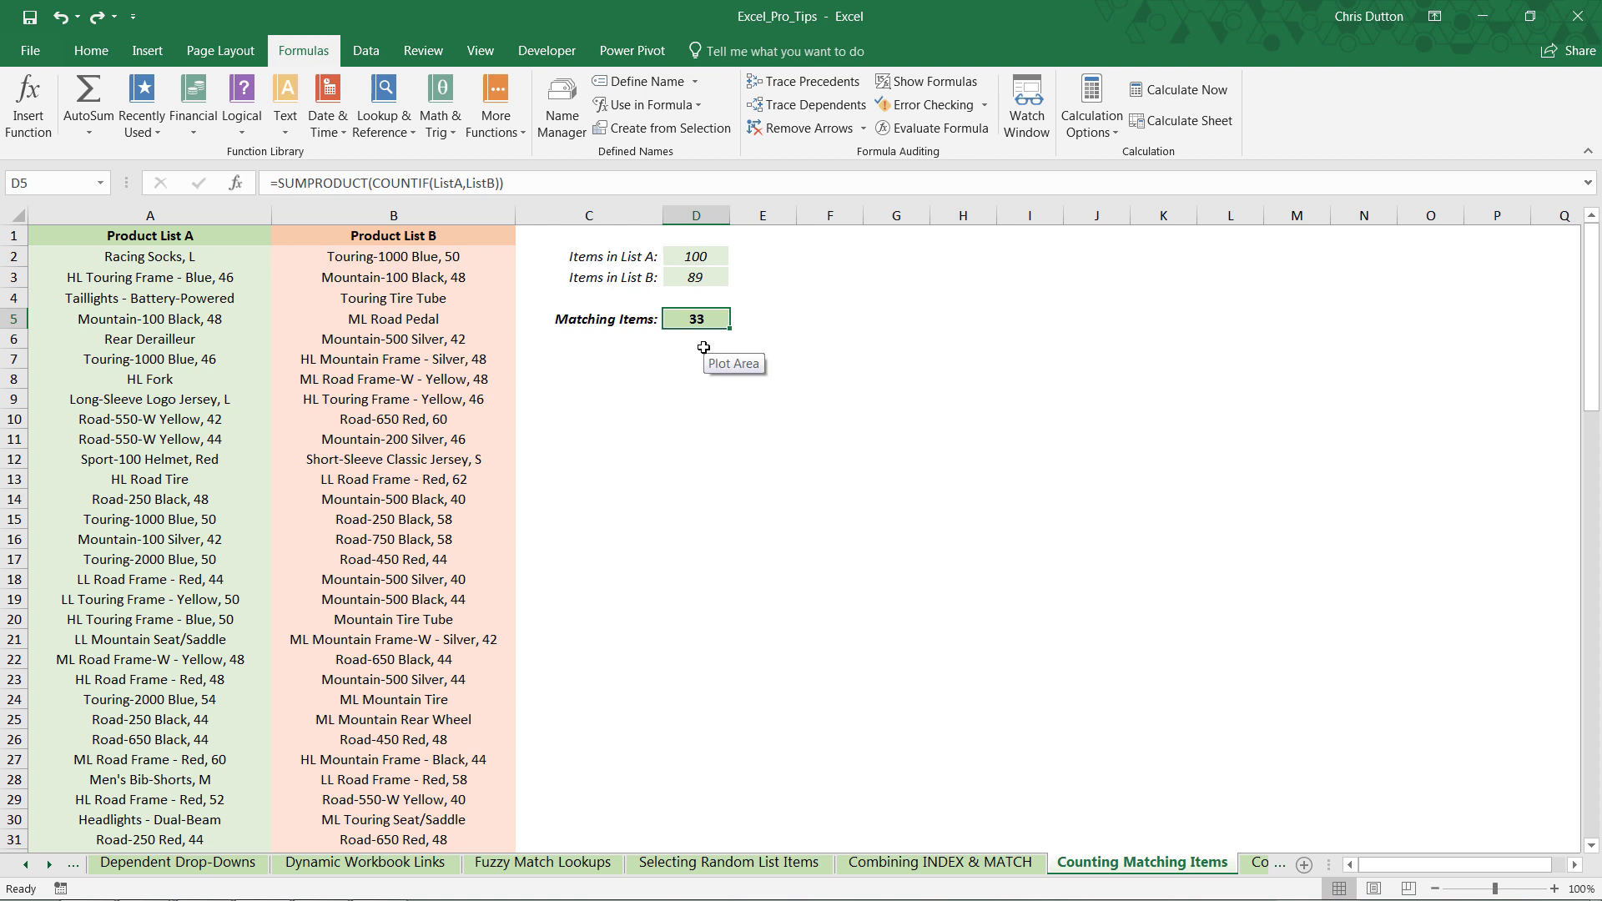
Evaluate the D5 formula step by step, expanding ListA to $A$2:$A$101 and ListB to its product names
click(952, 130)
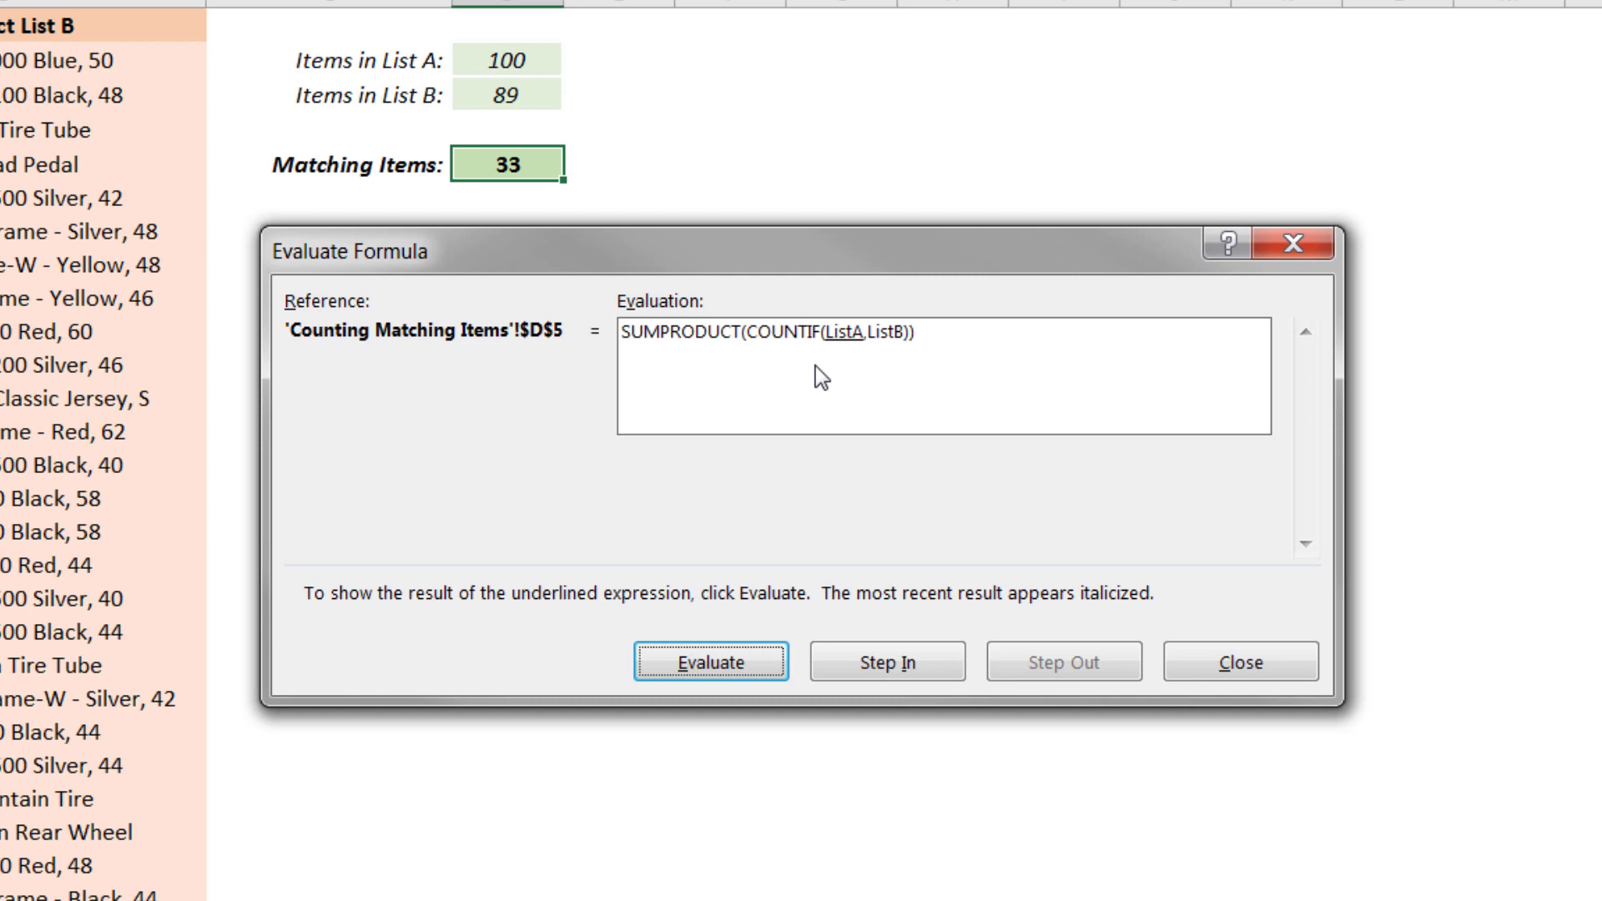
click(705, 665)
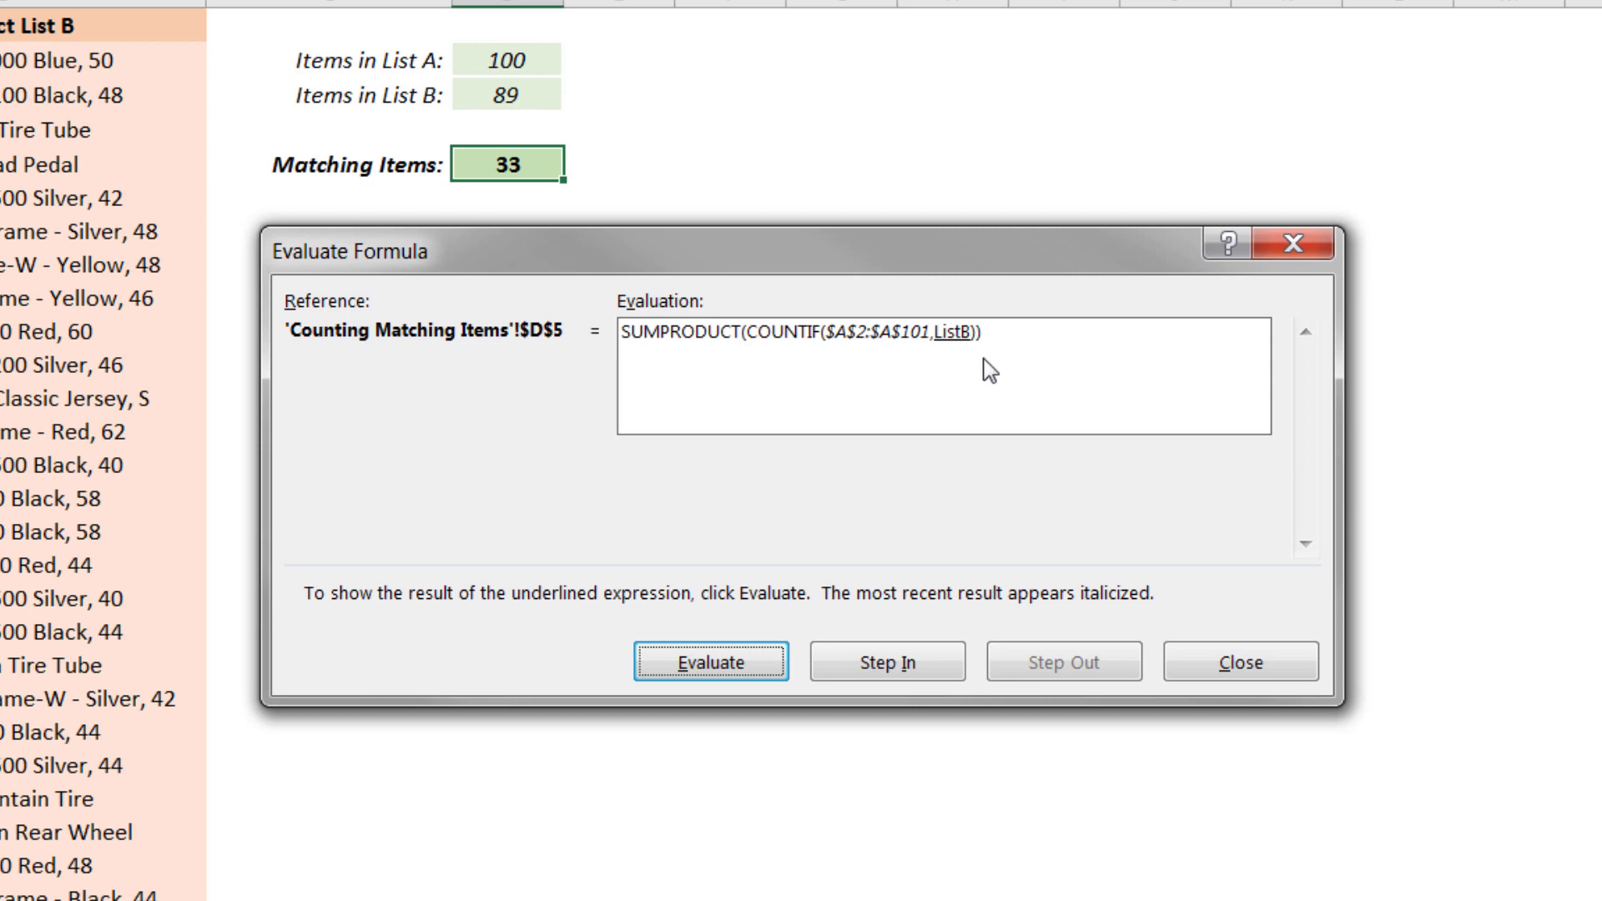
click(706, 665)
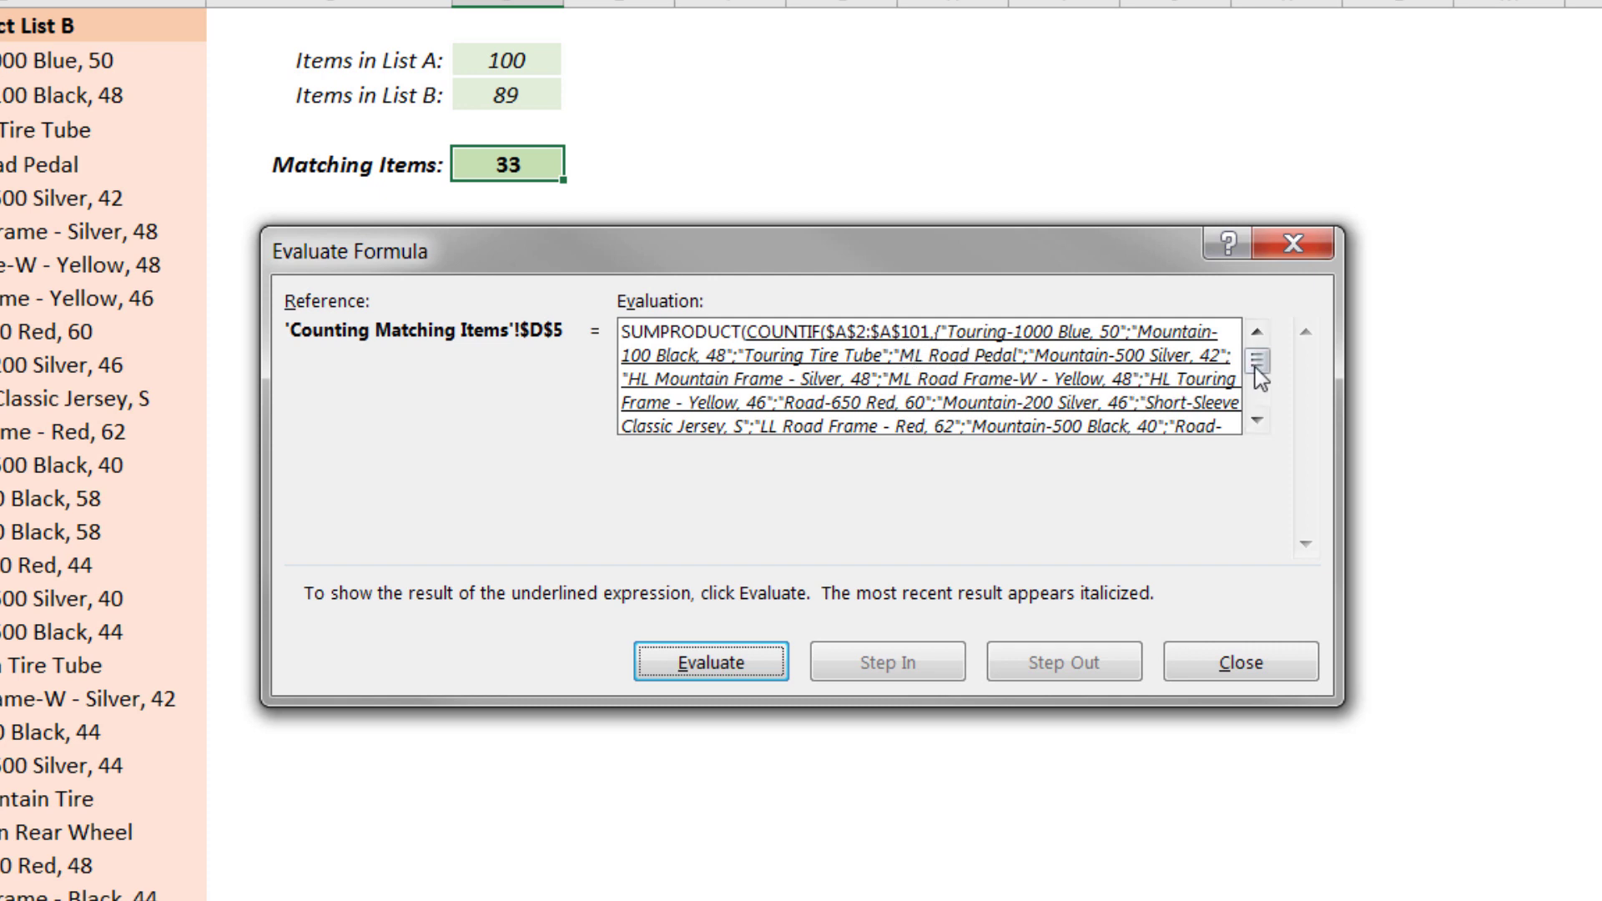
click(1257, 419)
click(1256, 420)
click(1256, 420)
click(1257, 421)
click(1258, 422)
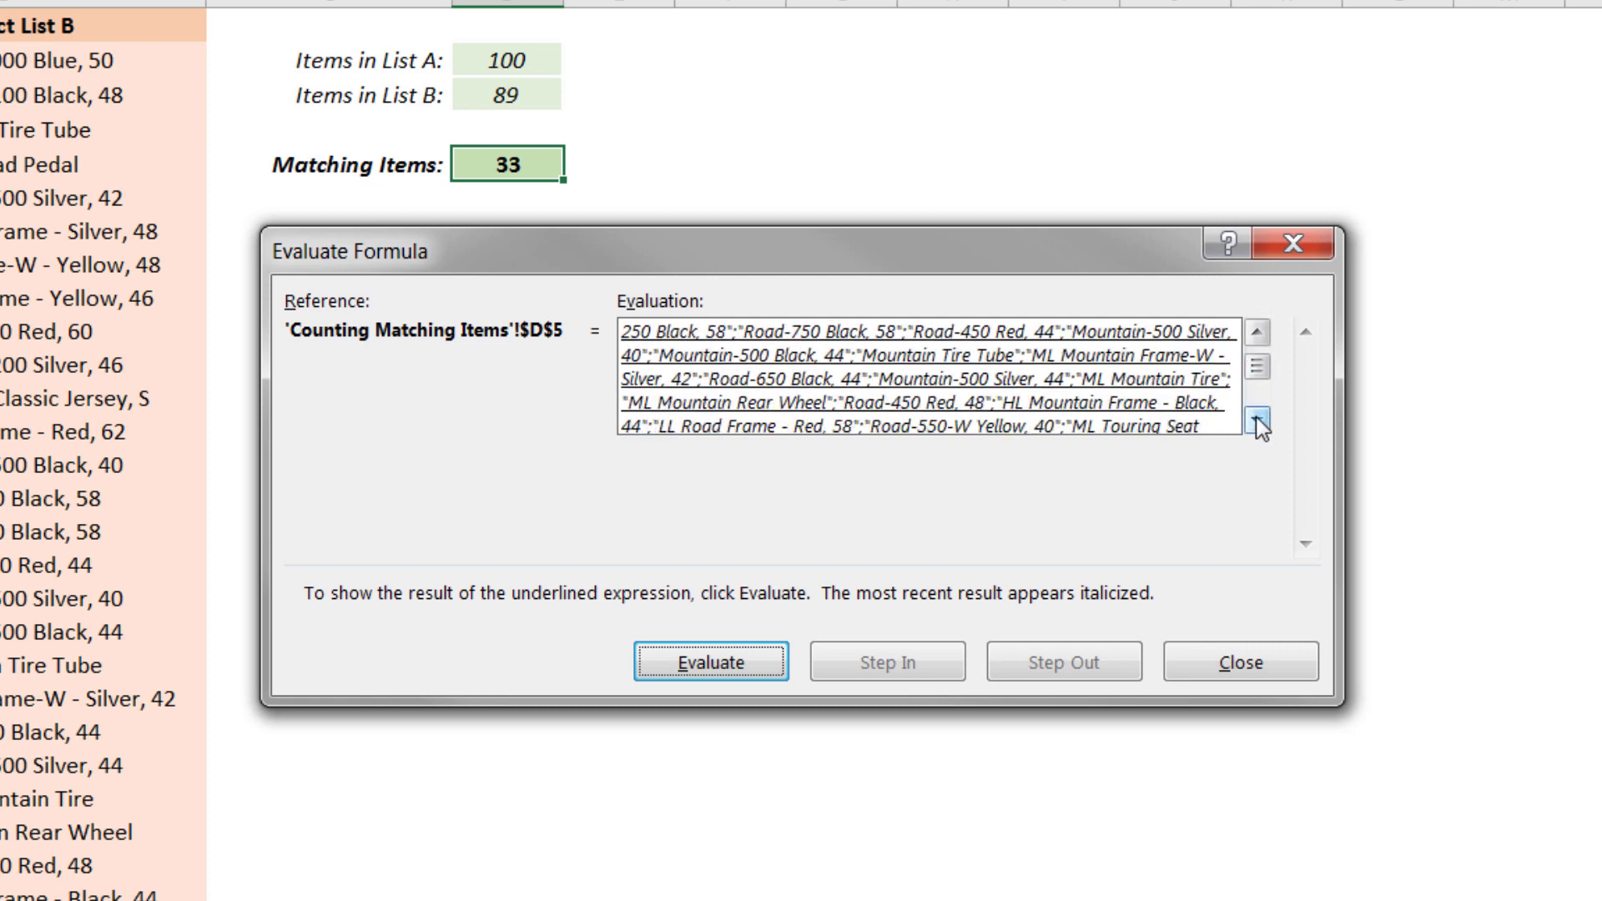
click(1257, 422)
drag(1258, 373, 1257, 351)
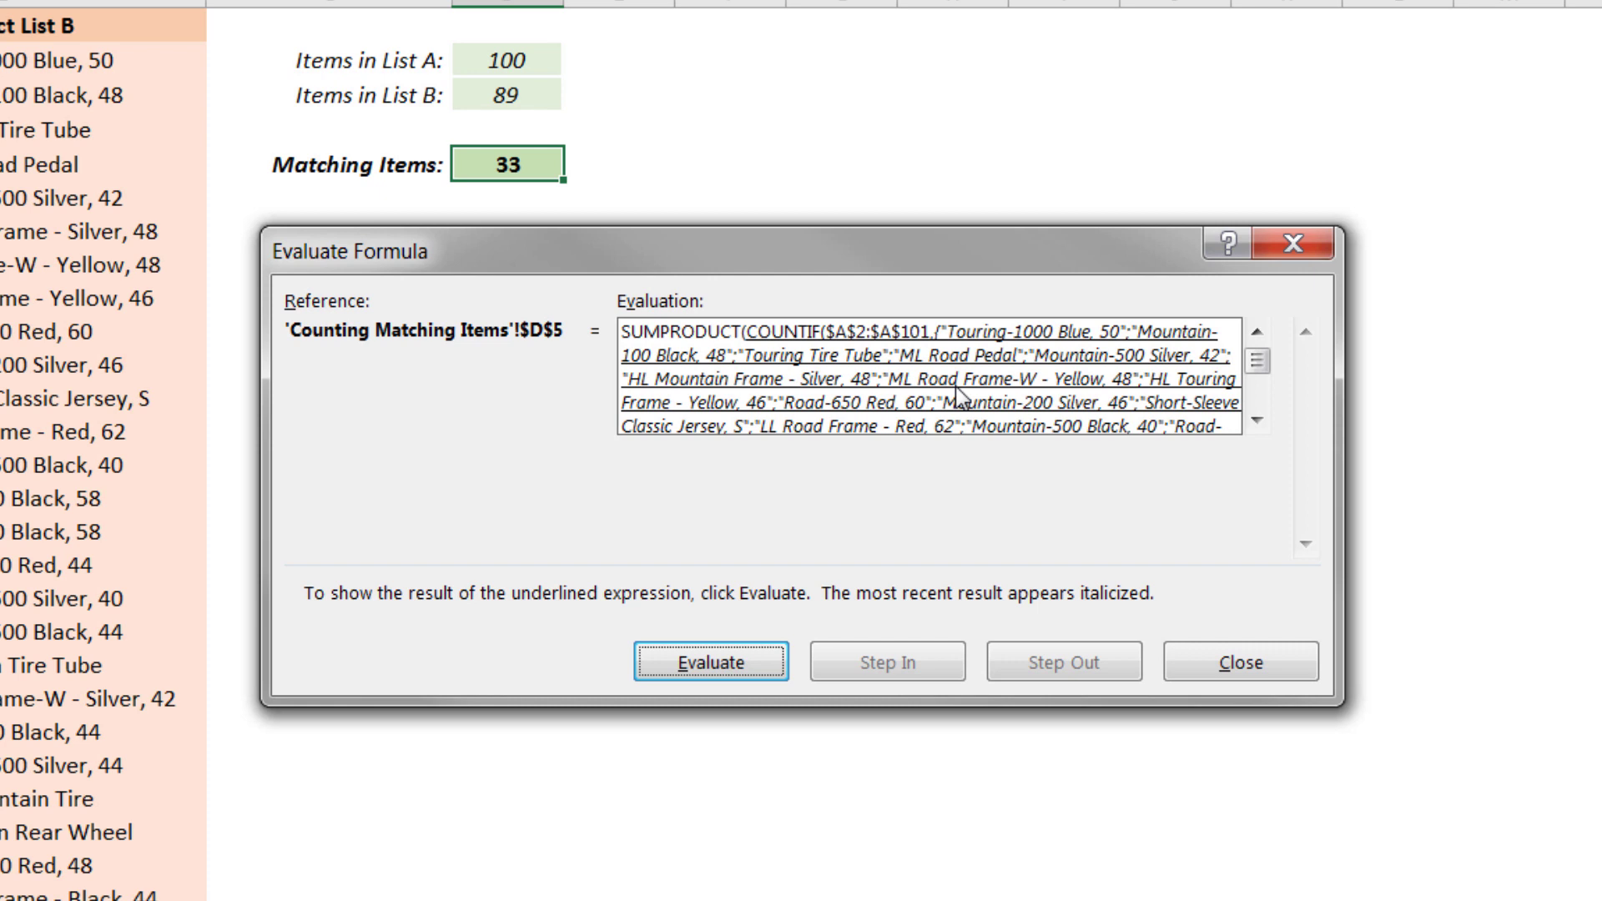
Continue evaluating from COUNTIF's 1/0 array to the final 33, then close Evaluate Formula
click(680, 659)
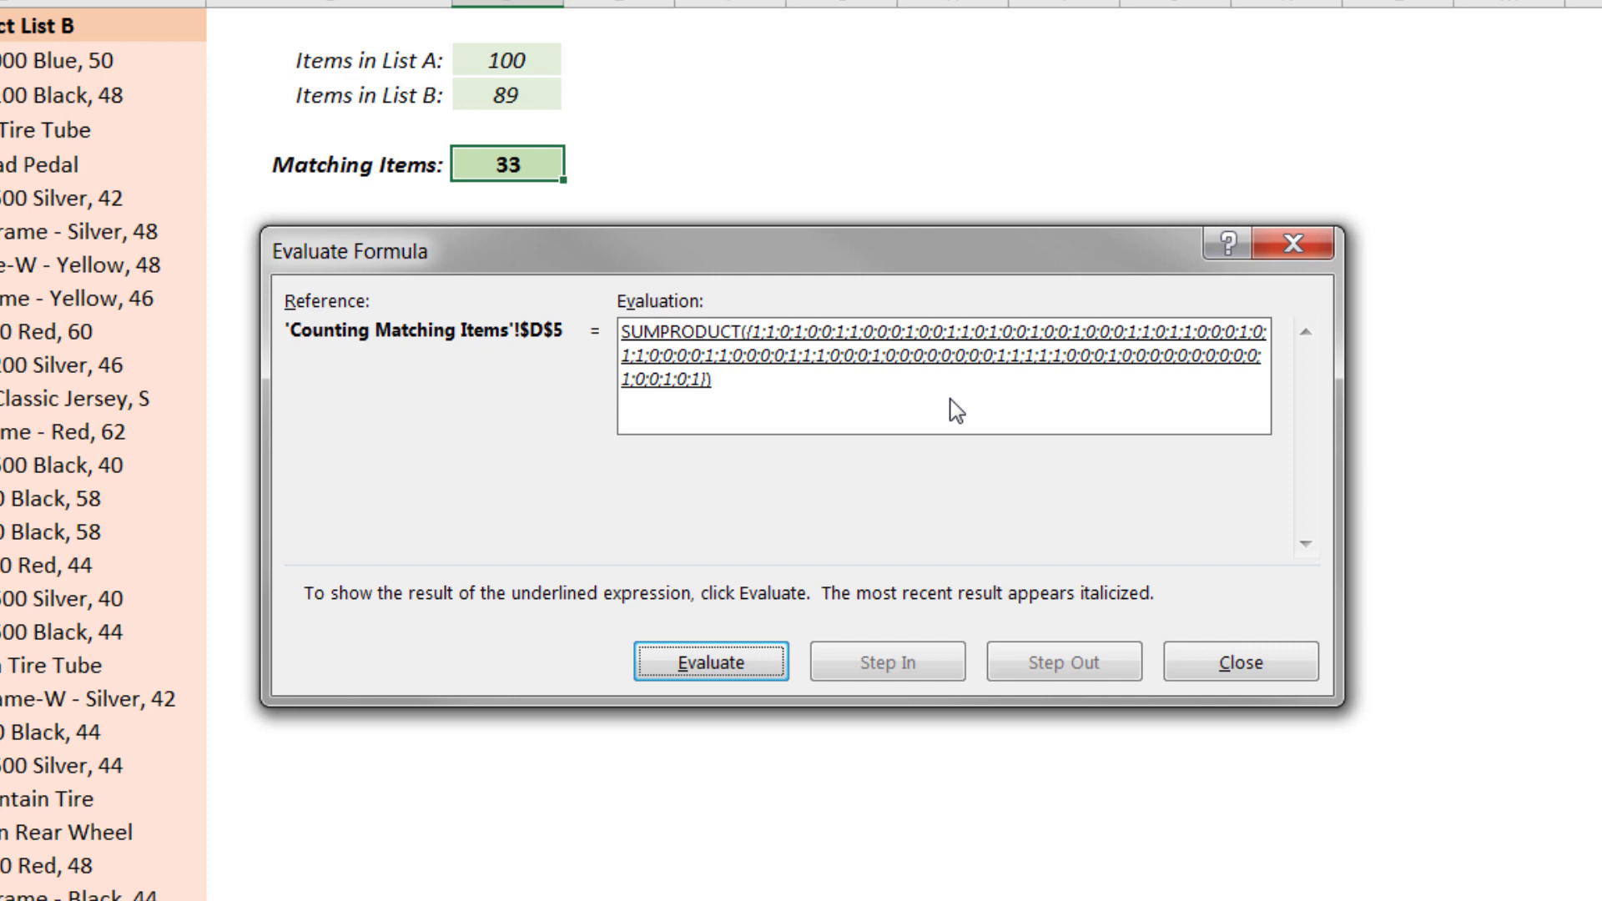
click(734, 661)
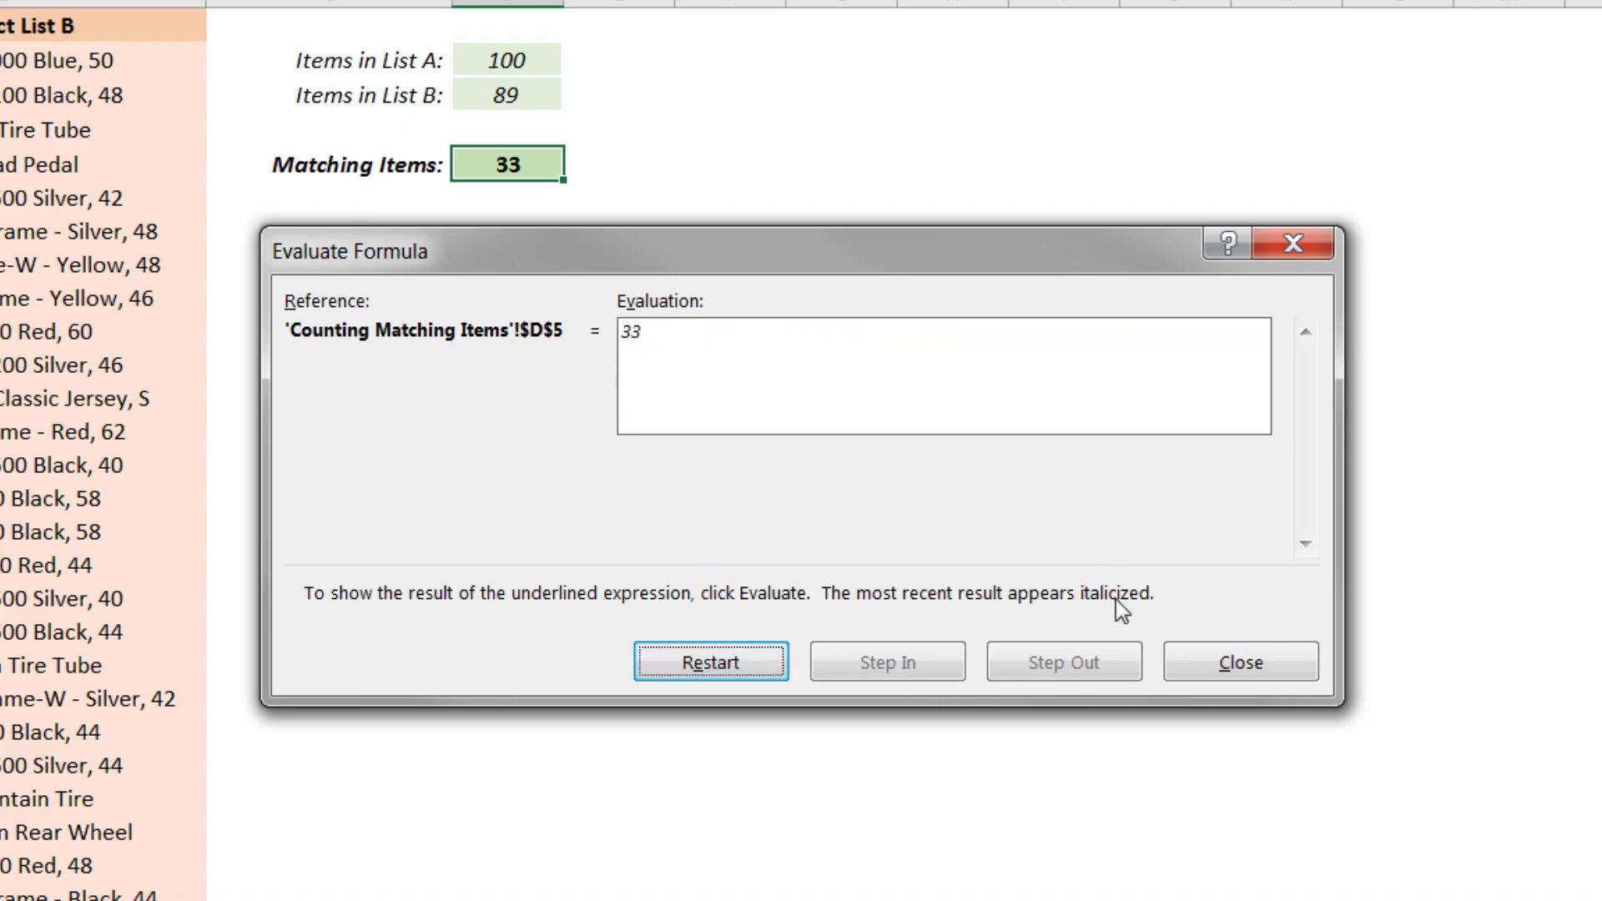
click(1208, 660)
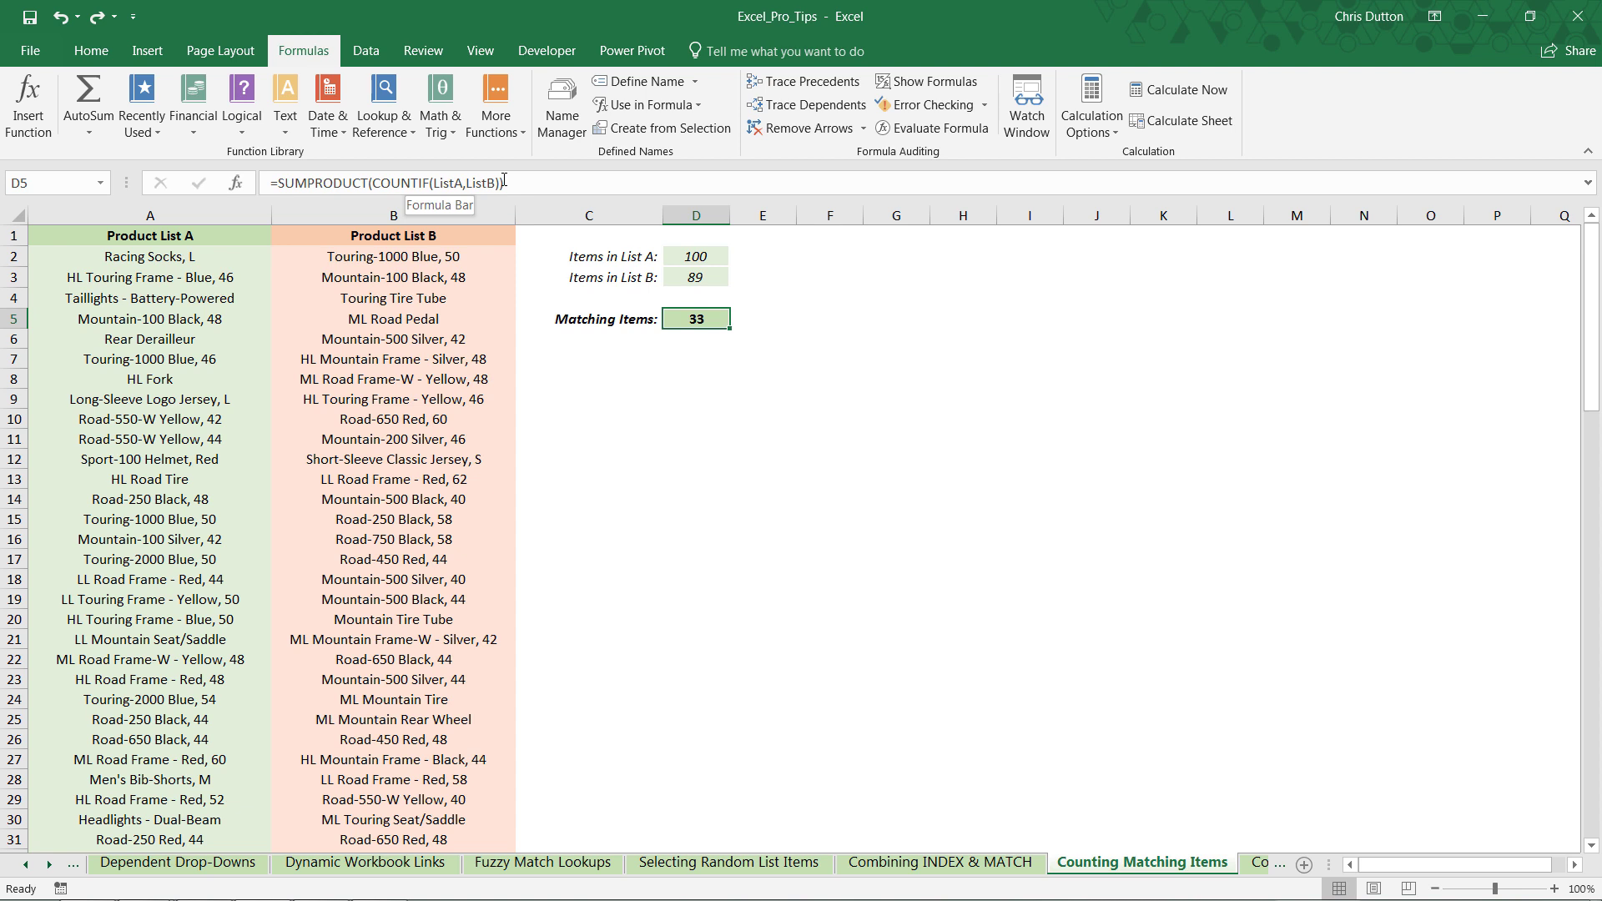
click(504, 182)
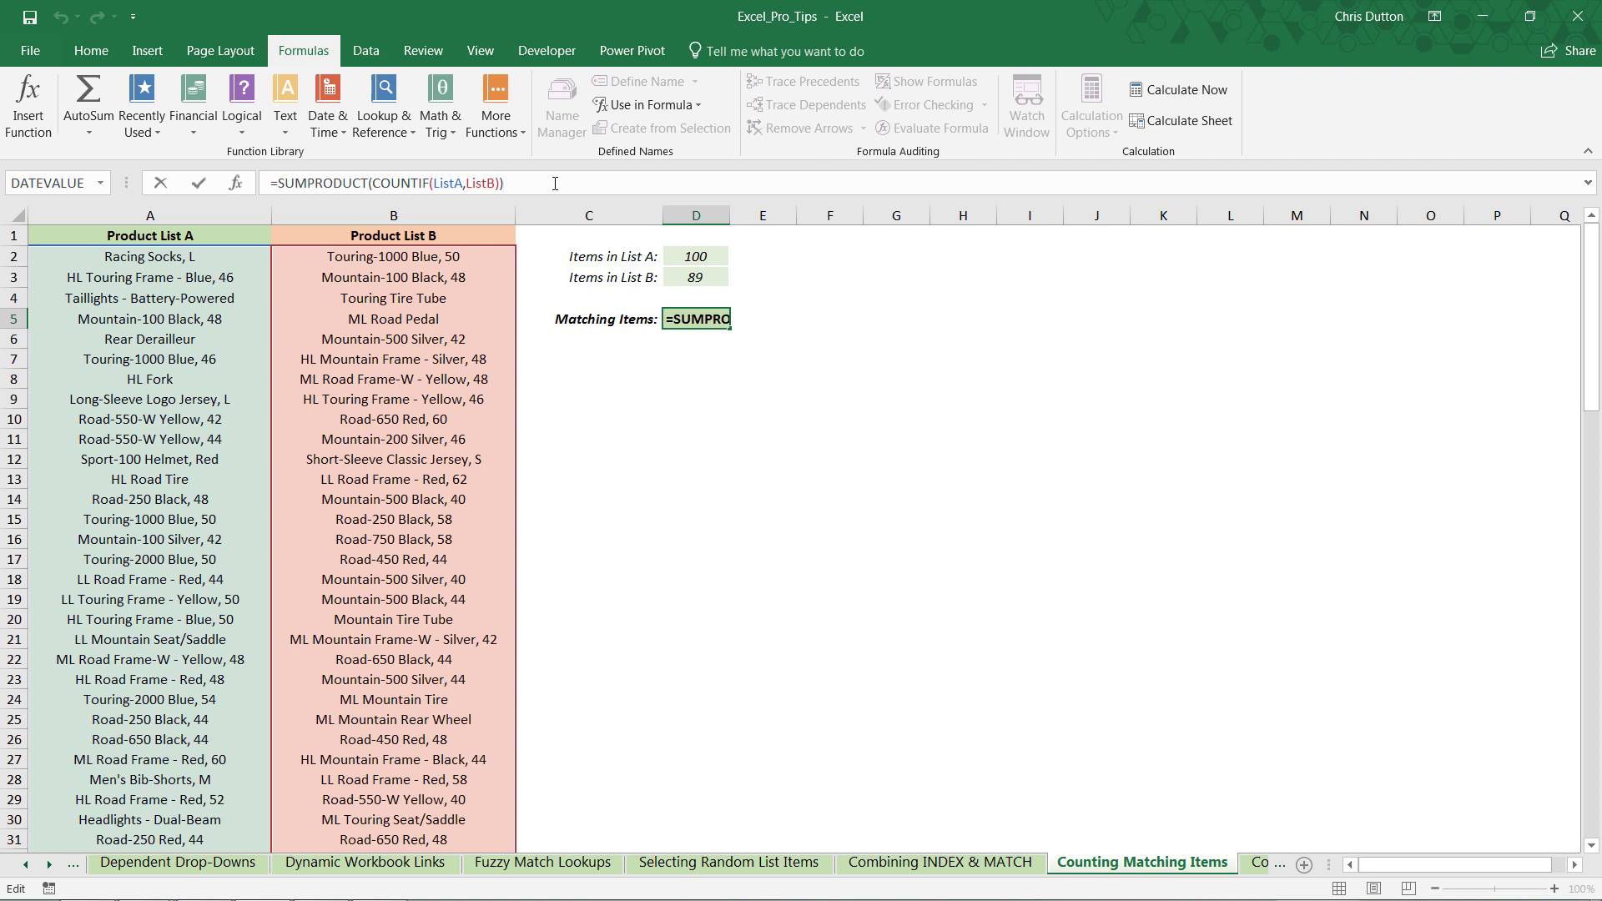
key(Return)
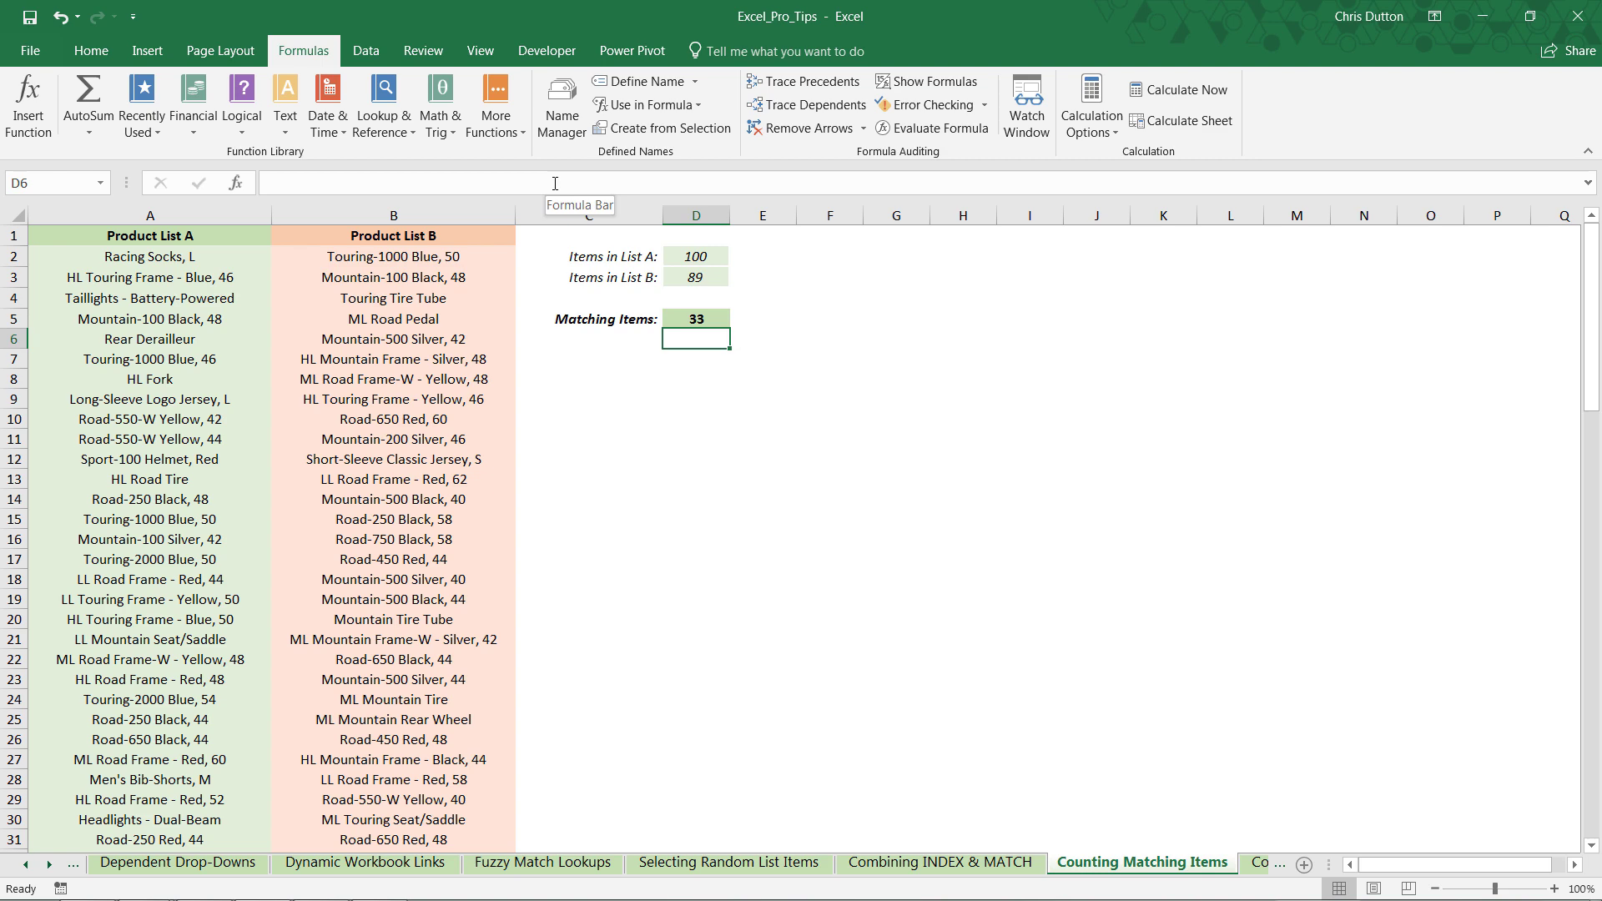
key(Up)
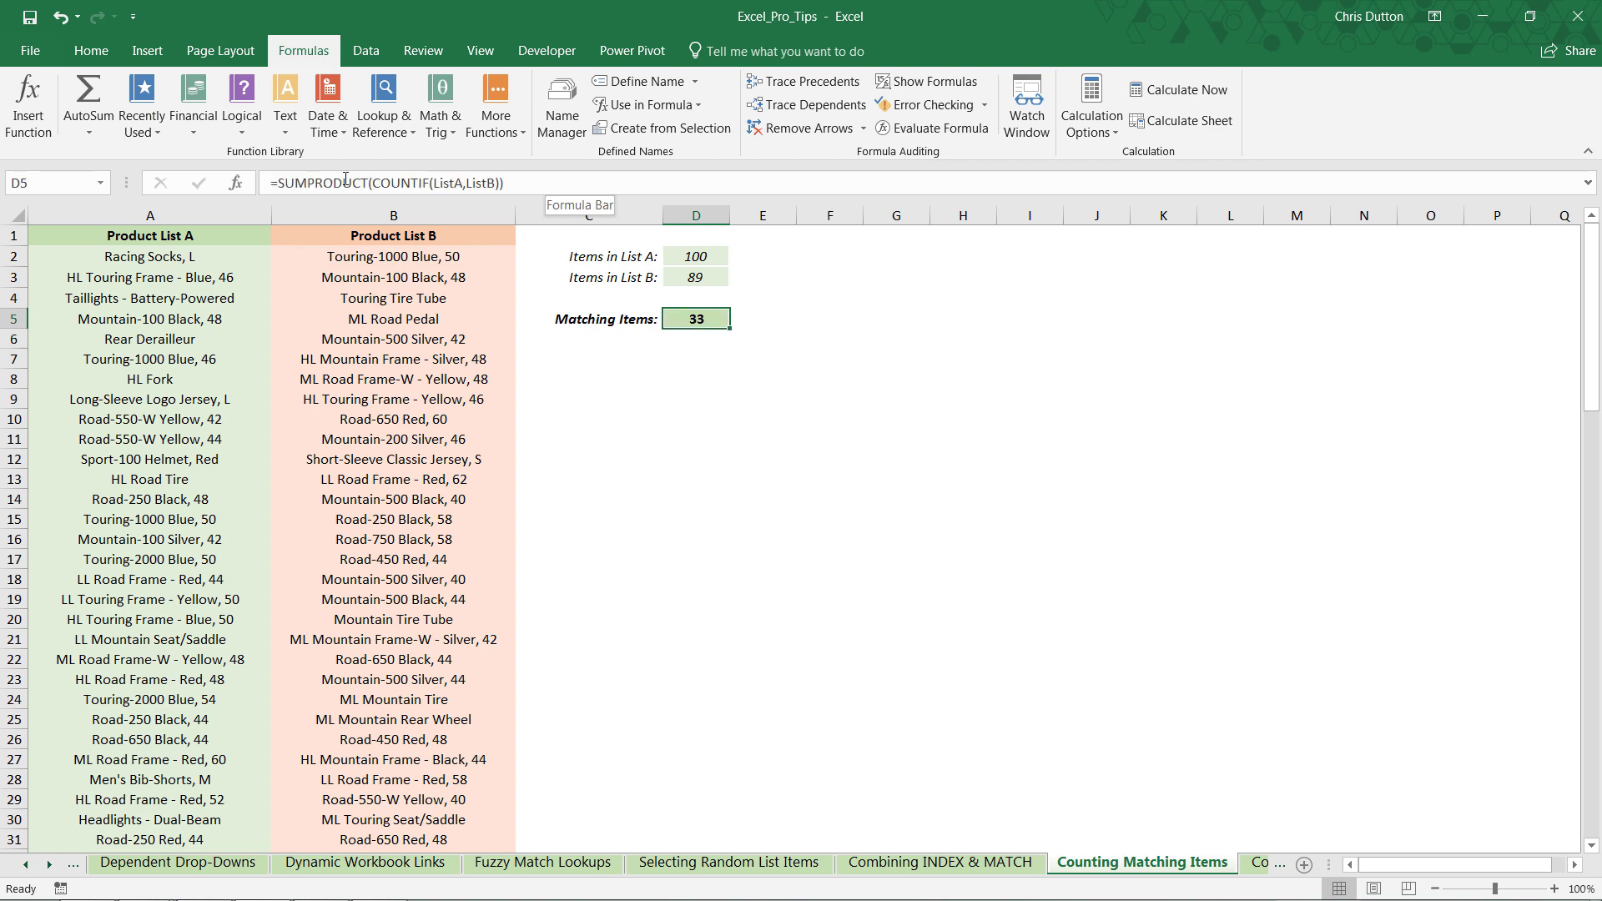
Change D5 to the array formula {=SUM(COUNTIF(ListA,ListB))}, keeping the result 33
click(367, 184)
key(BackSpace)
key(BackSpace)
key(BackSpace)
key(BackSpace)
key(BackSpace)
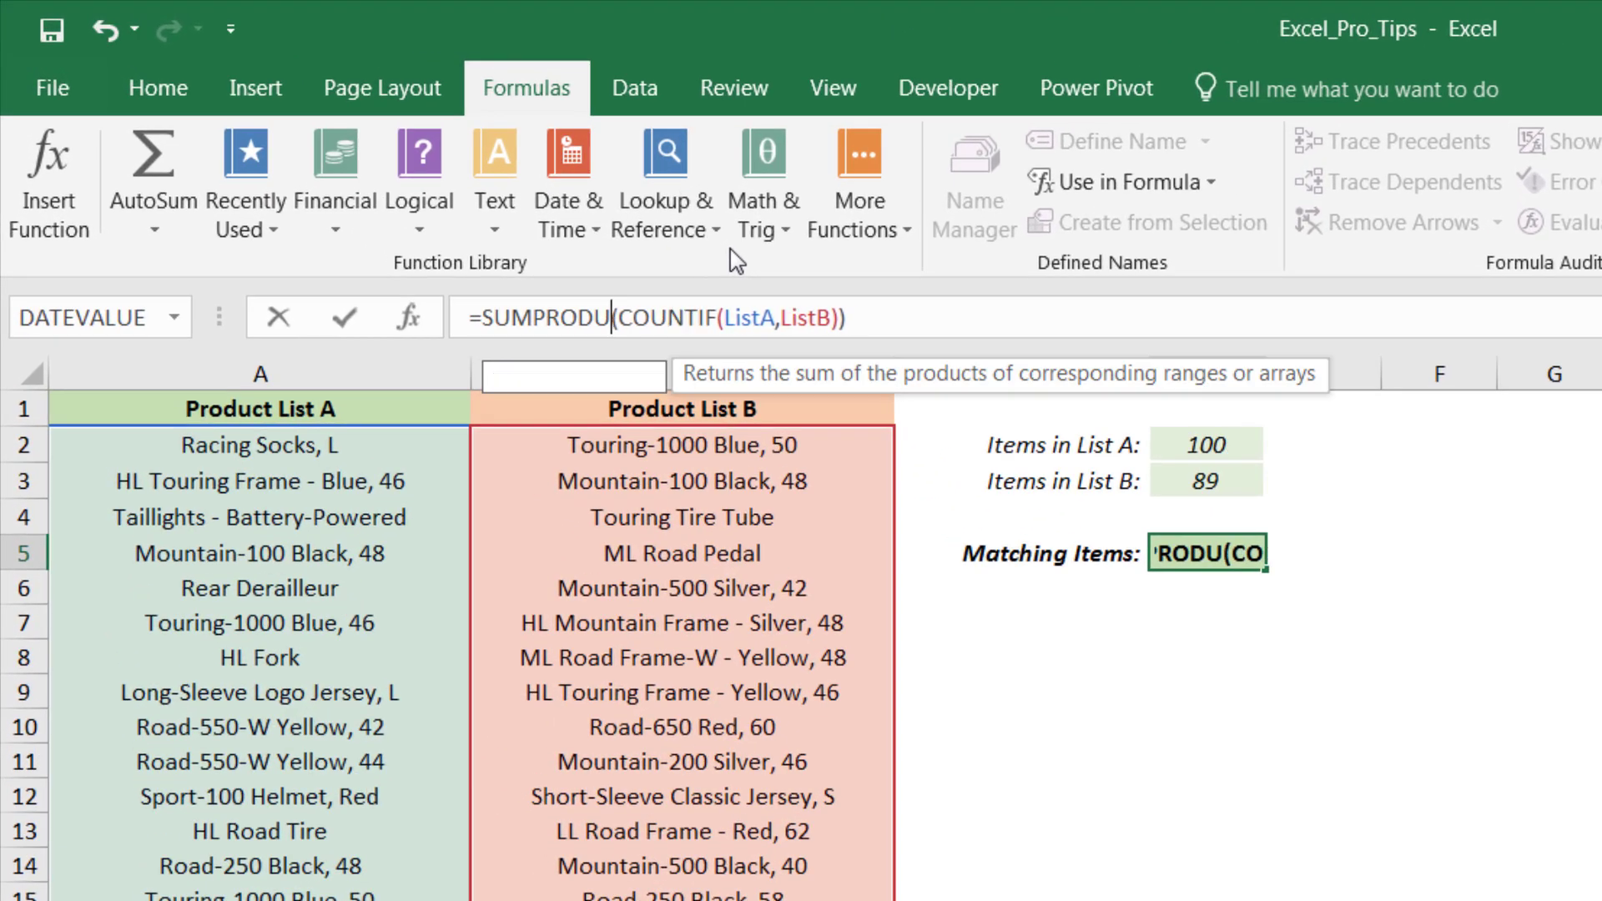
key(BackSpace)
key(BackSpace)
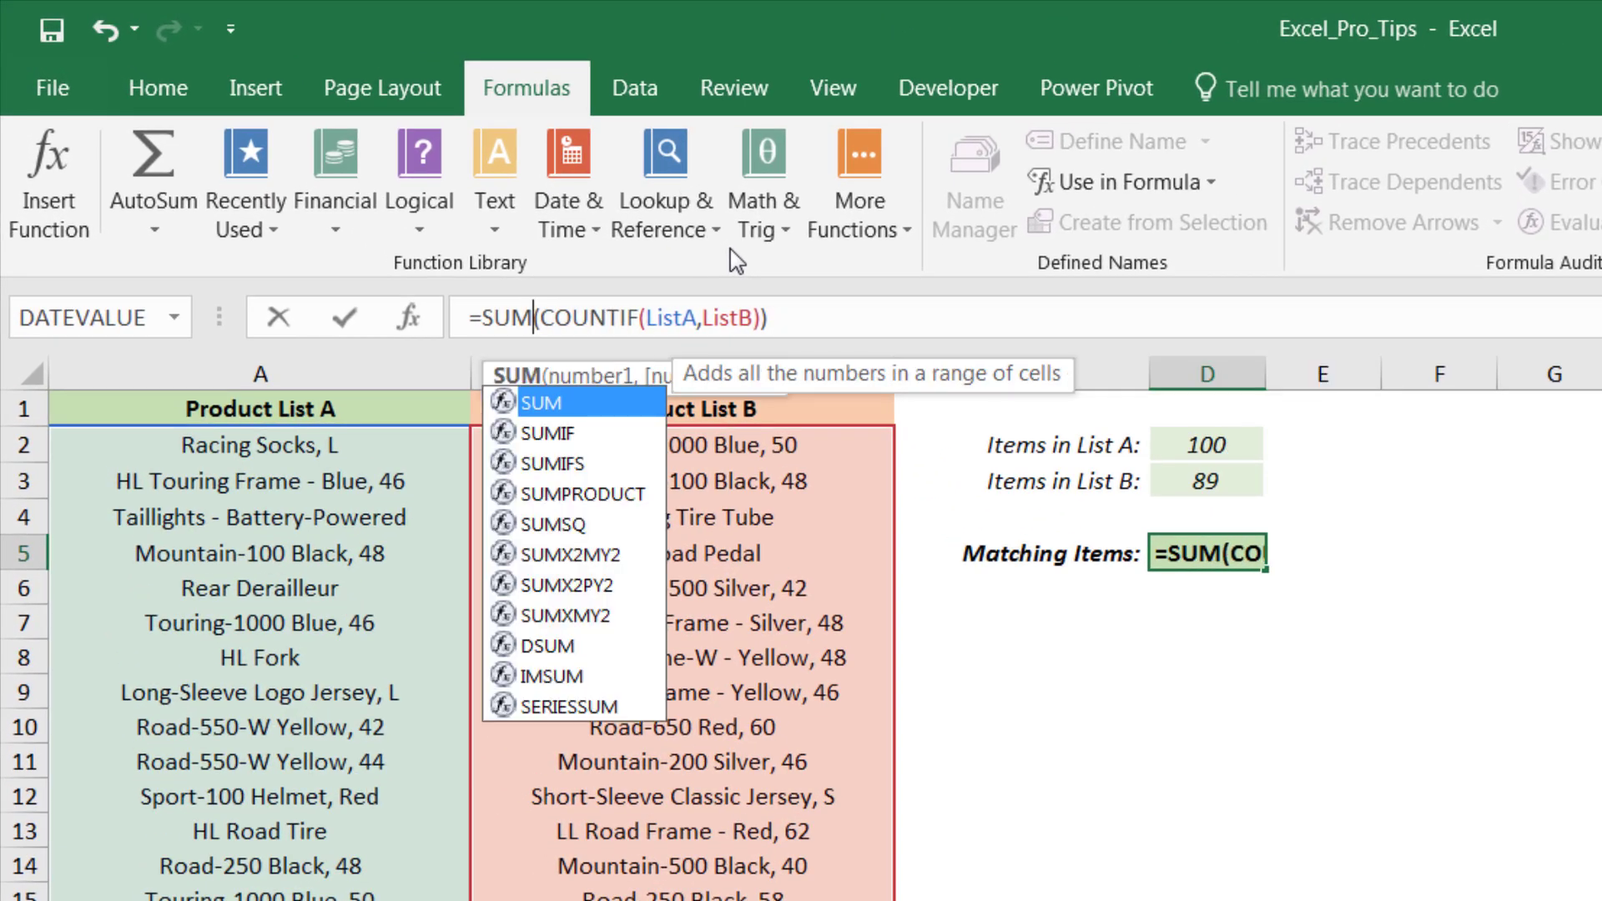
click(816, 309)
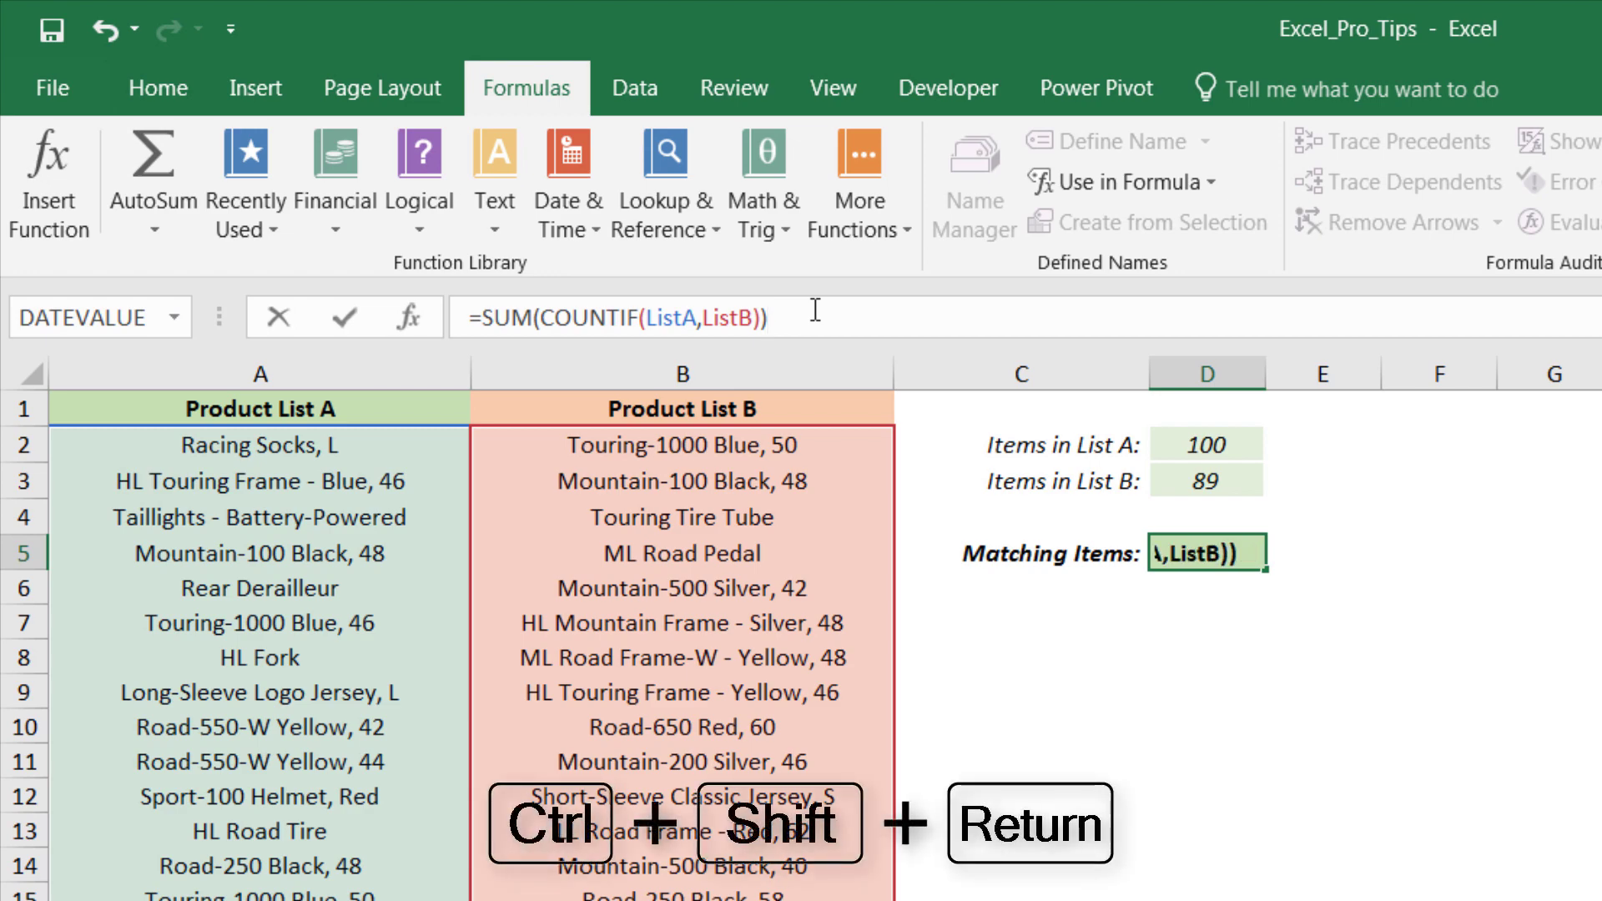
key(ctrl+shift+Return)
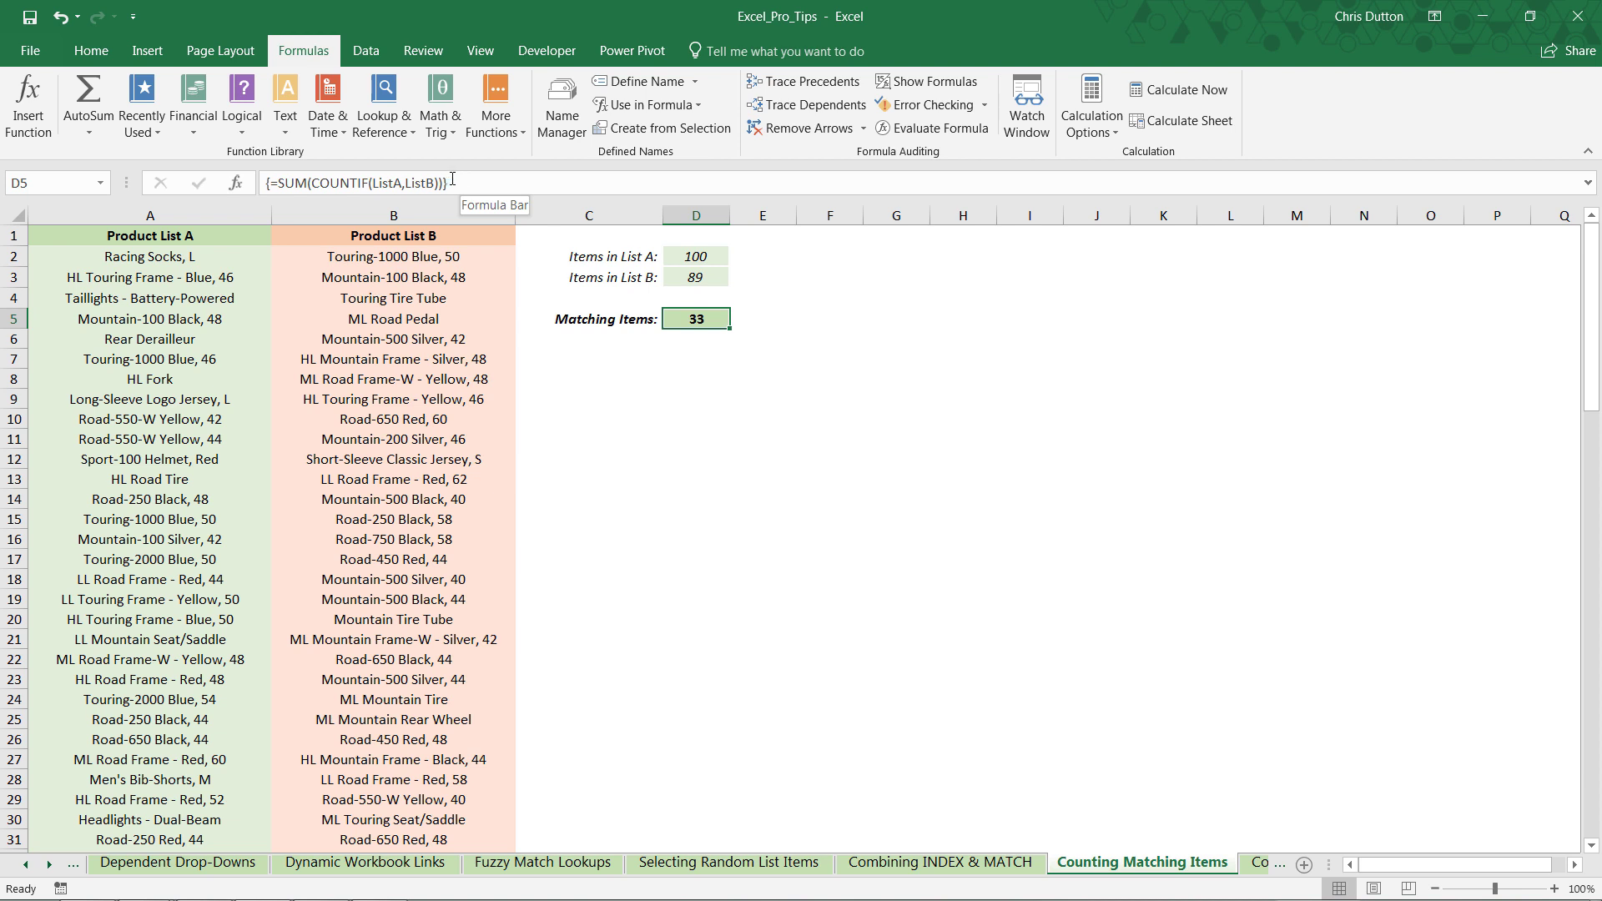
Undo the array edit so D5 returns to =SUMPRODUCT(COUNTIF(ListA,ListB))
key(ctrl+z)
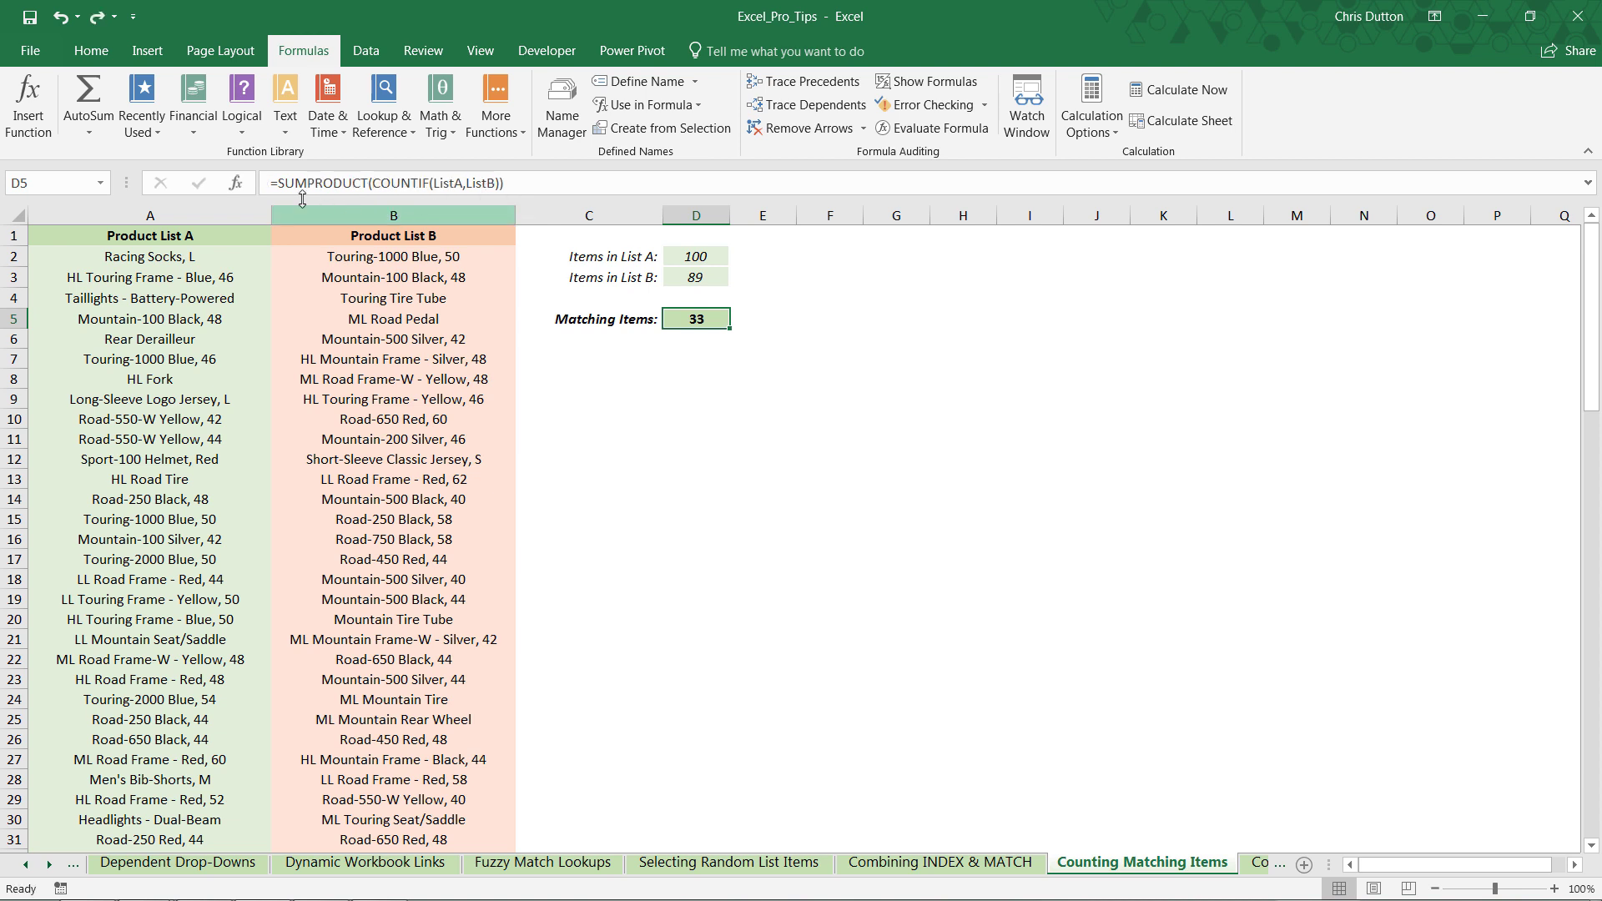